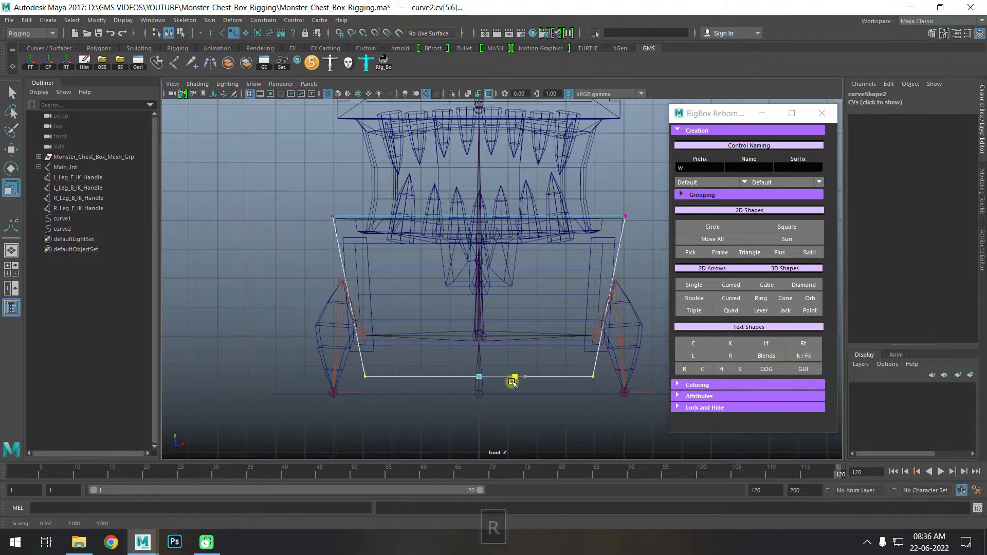
- Raise the bottom points of the lower-box control curve2 and narrow them in the side view to follow the chest's taper
{"action": "key", "text": "w"}
{"action": "left_click_drag", "start_coordinate": [478, 324], "coordinate": [479, 320]}
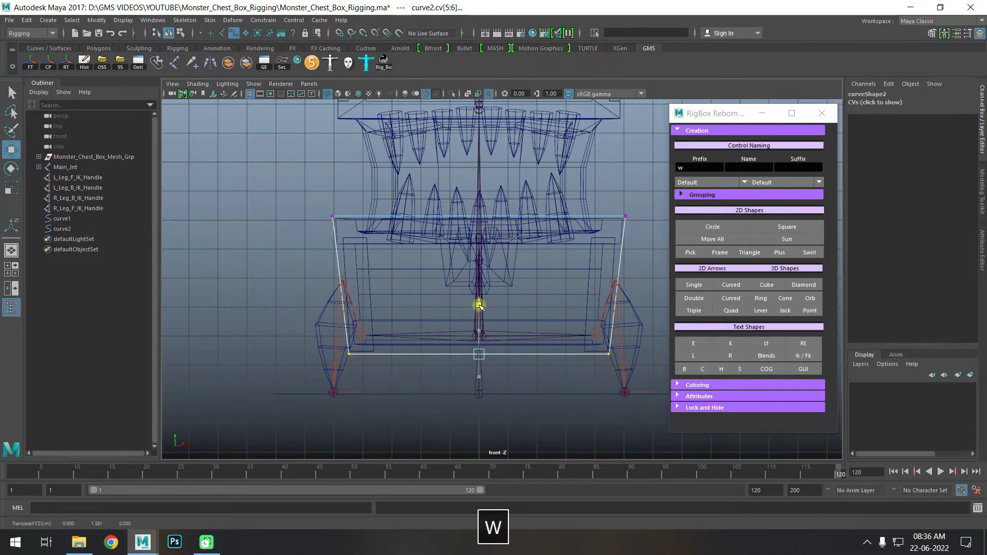
{"action": "key", "text": "space"}
{"action": "key", "text": "space"}
{"action": "key", "text": "r"}
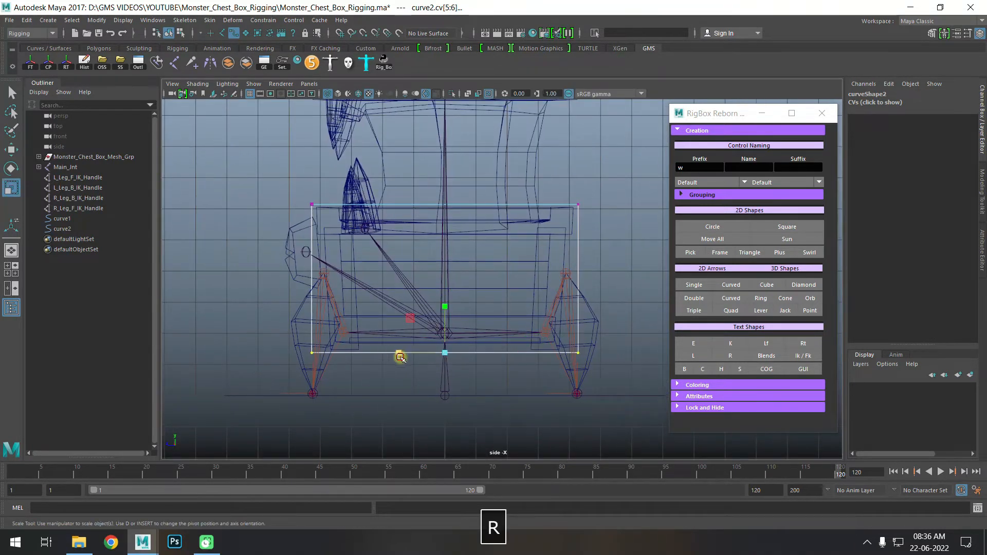
{"action": "left_click_drag", "start_coordinate": [401, 358], "coordinate": [405, 360]}
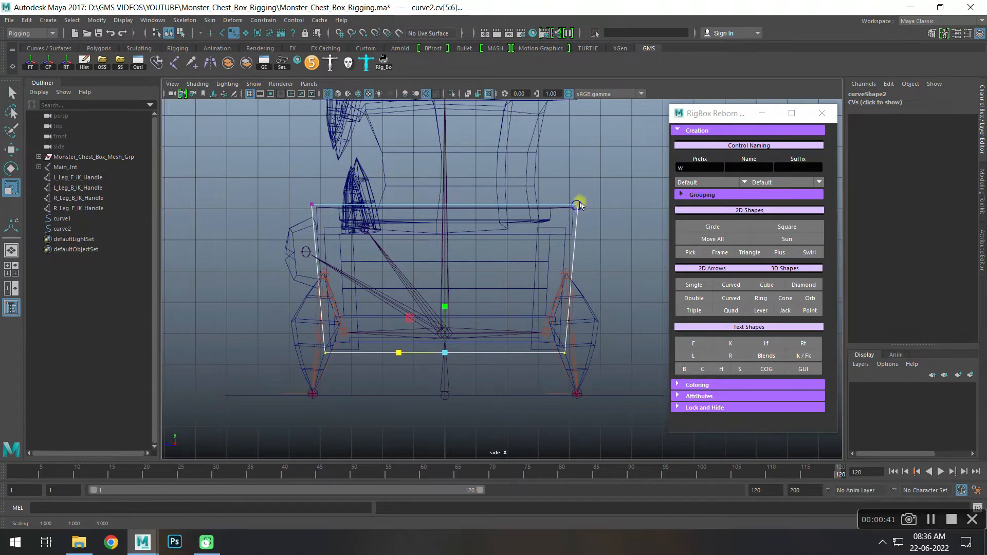
{"action": "left_click", "coordinate": [619, 170]}
- Make all object types selectable and duplicate the lower-box control curve2
{"action": "left_click", "coordinate": [201, 33]}
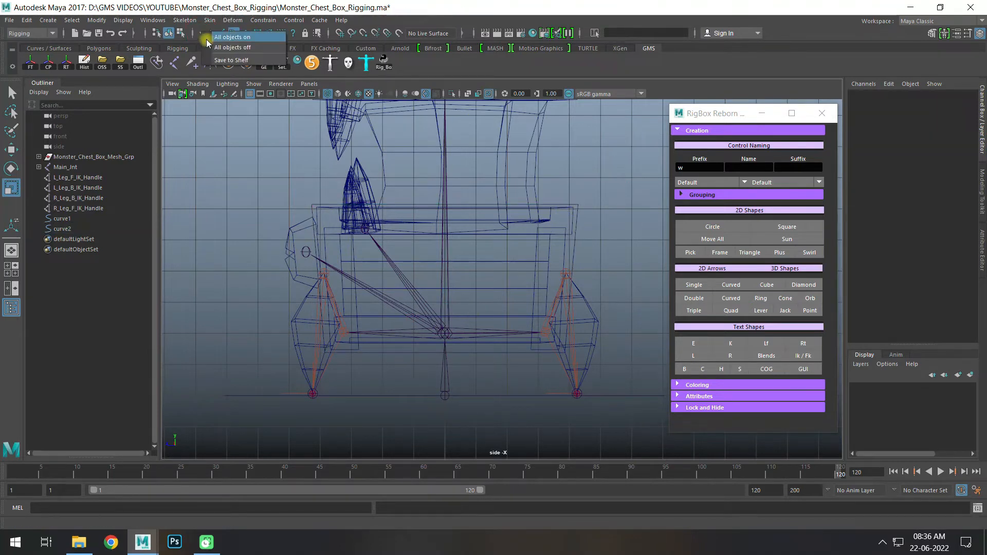
{"action": "left_click", "coordinate": [315, 201]}
{"action": "key", "text": "space"}
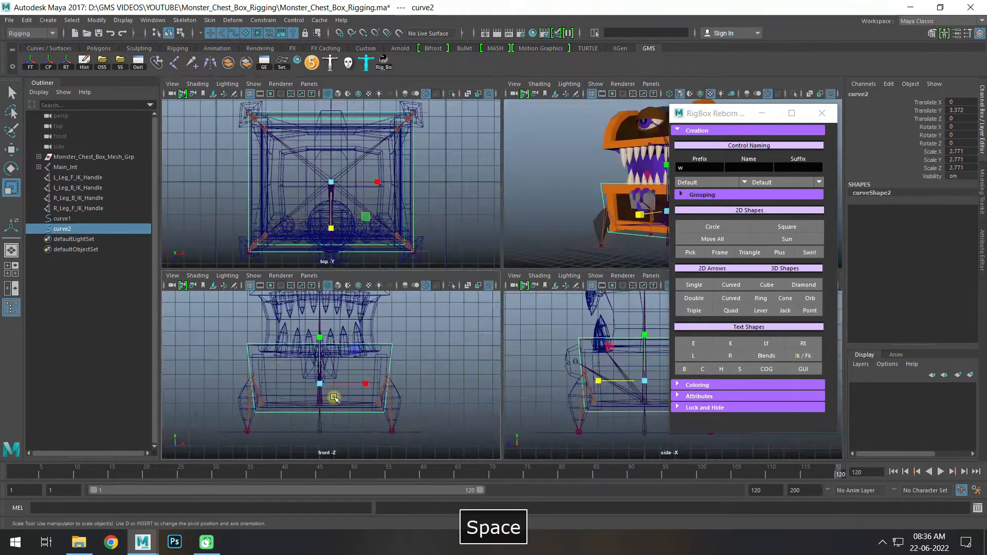
{"action": "key", "text": "space"}
{"action": "key", "text": "ctrl+d"}
- Scale the duplicated curve3 uniformly to about 0.827 and raise it to about Y 4.488 around the lock plate
{"action": "key", "text": "r"}
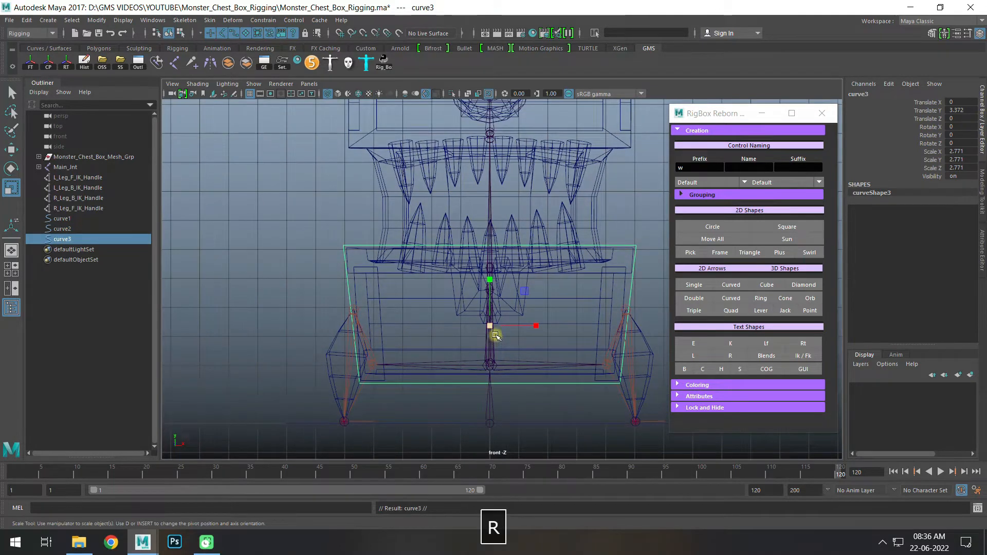
{"action": "left_click_drag", "start_coordinate": [490, 325], "coordinate": [352, 346]}
{"action": "key", "text": "w"}
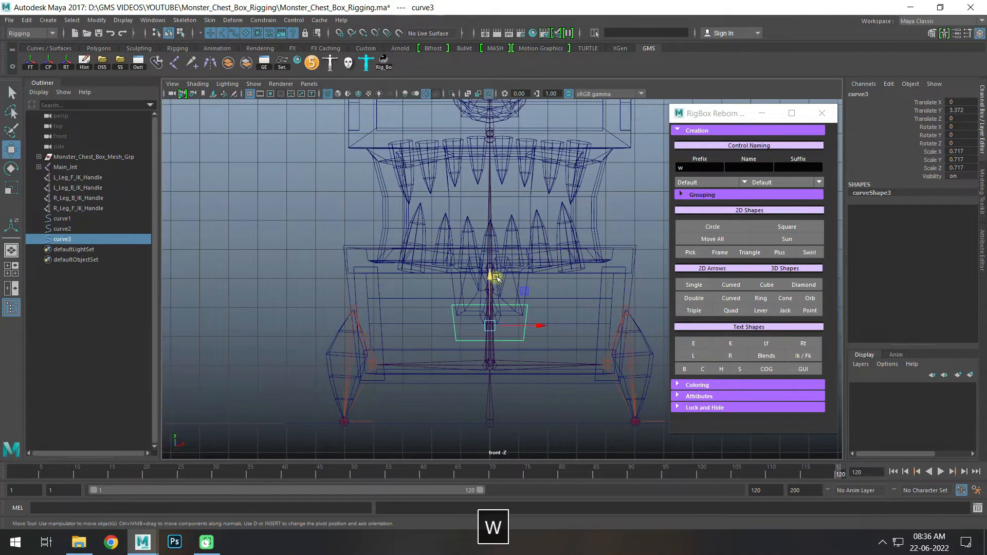
{"action": "left_click_drag", "start_coordinate": [492, 279], "coordinate": [496, 234]}
{"action": "key", "text": "r"}
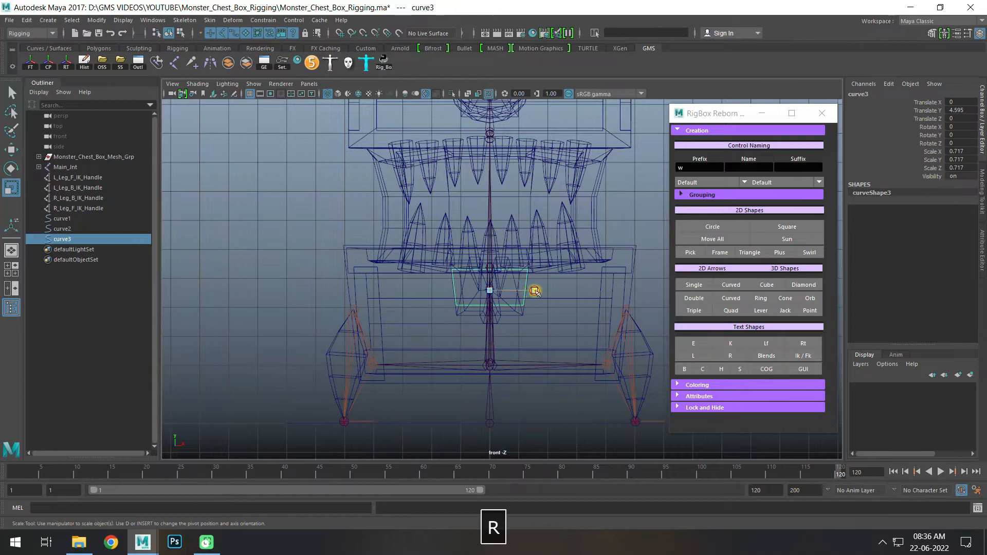
{"action": "key", "text": "w"}
{"action": "left_click_drag", "start_coordinate": [492, 243], "coordinate": [494, 244]}
{"action": "key", "text": "r"}
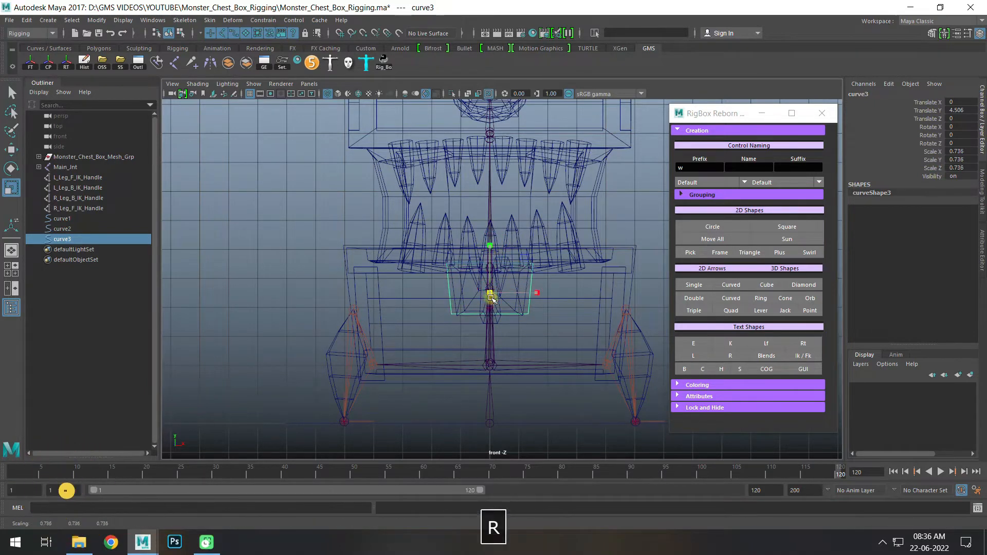
{"action": "left_click_drag", "start_coordinate": [488, 286], "coordinate": [495, 291]}
{"action": "key", "text": "w"}
{"action": "left_click_drag", "start_coordinate": [489, 242], "coordinate": [489, 244]}
- Move curve3 forward to about Z 4.638 in the side view and reshape its depth and height to enclose the lock plate
{"action": "key", "text": "space"}
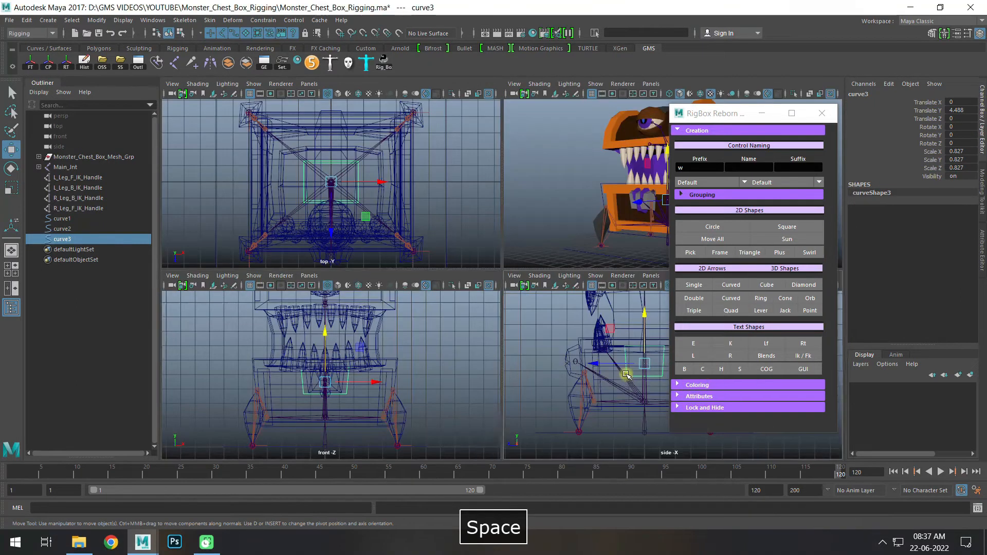
{"action": "key", "text": "space"}
{"action": "key", "text": "w"}
{"action": "left_click_drag", "start_coordinate": [462, 284], "coordinate": [269, 258]}
{"action": "key", "text": "r"}
{"action": "key", "text": "w"}
{"action": "key", "text": "r"}
{"action": "key", "text": "w"}
{"action": "key", "text": "r"}
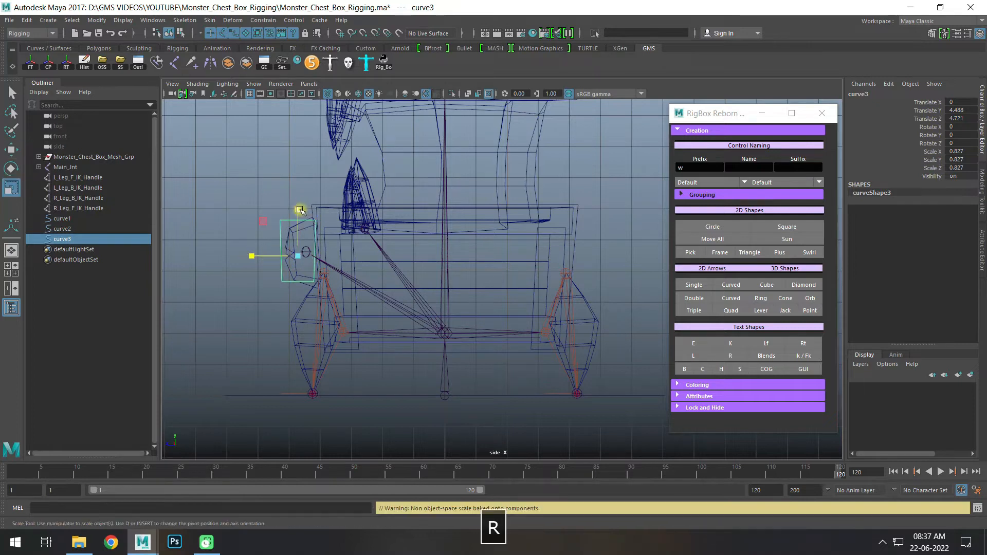
{"action": "left_click_drag", "start_coordinate": [299, 210], "coordinate": [302, 203]}
{"action": "key", "text": "w"}
{"action": "left_click_drag", "start_coordinate": [272, 256], "coordinate": [278, 256]}
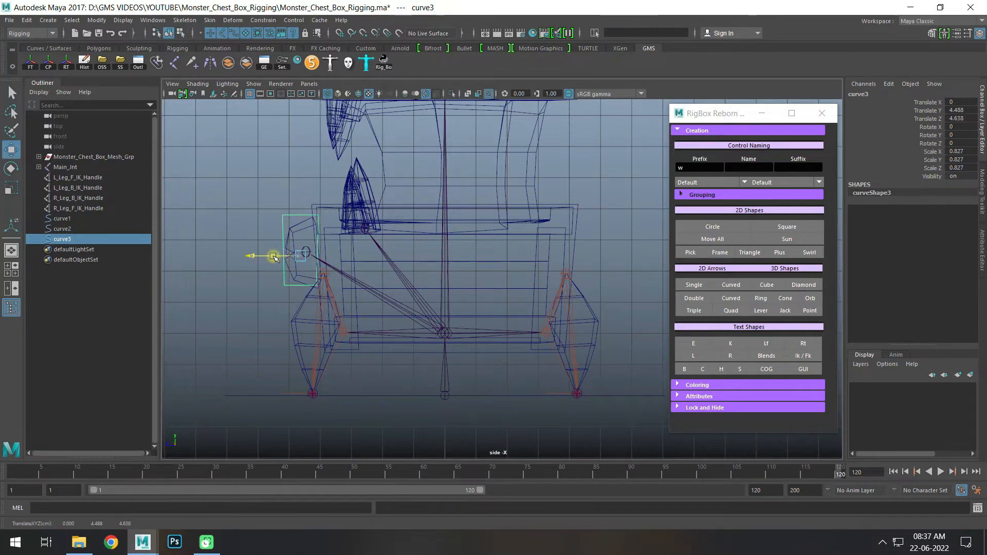
- Fine-tune the size of the lock-plate control curve3 in the perspective view and check its fit around the plate
{"action": "key", "text": "space"}
{"action": "key", "text": "space"}
{"action": "left_click_drag", "start_coordinate": [510, 339], "coordinate": [489, 334], "text": "alt"}
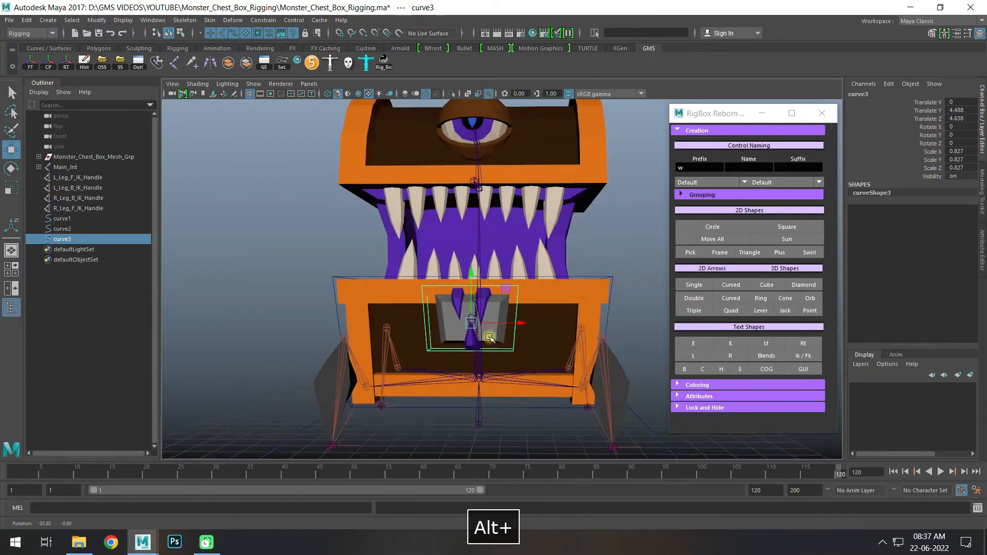
{"action": "right_click_drag", "start_coordinate": [488, 335], "coordinate": [514, 343], "text": "alt"}
{"action": "key", "text": "r"}
{"action": "left_click_drag", "start_coordinate": [514, 344], "coordinate": [509, 338]}
{"action": "left_click_drag", "start_coordinate": [637, 390], "coordinate": [522, 368], "text": "alt"}
{"action": "right_click_drag", "start_coordinate": [522, 368], "coordinate": [461, 331], "text": "alt"}
{"action": "left_click", "coordinate": [367, 279]}
{"action": "left_click", "coordinate": [301, 261]}
{"action": "left_click_drag", "start_coordinate": [302, 261], "coordinate": [467, 200], "text": "alt"}
{"action": "middle_click_drag", "start_coordinate": [503, 229], "coordinate": [506, 244], "text": "alt"}
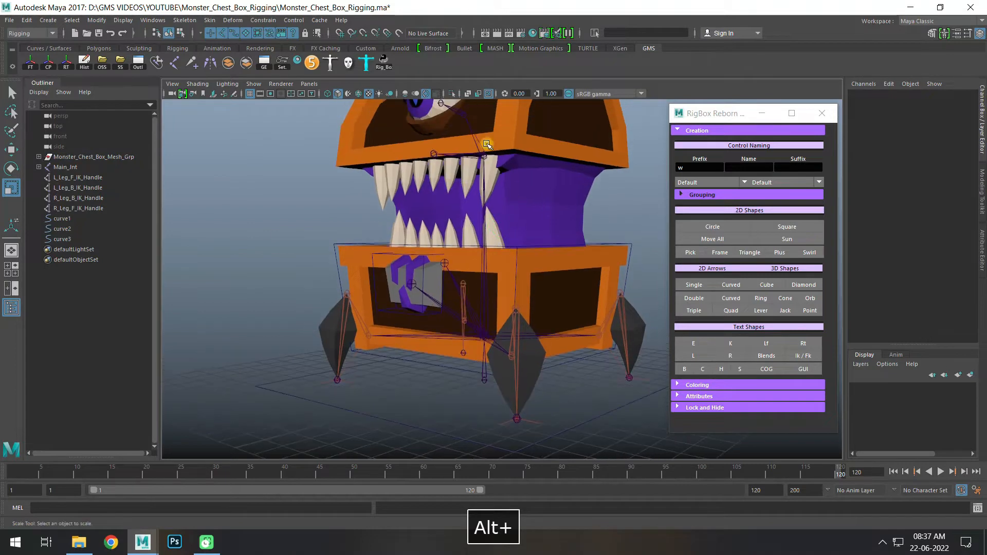
- Create a square control, scale it to about 6.473, and raise it to about Y 9.671 at the lid's lower edge
{"action": "left_click", "coordinate": [785, 228]}
{"action": "scroll", "coordinate": [454, 348], "scroll_direction": "down", "scroll_amount": 3}
{"action": "type", "text": "w"}
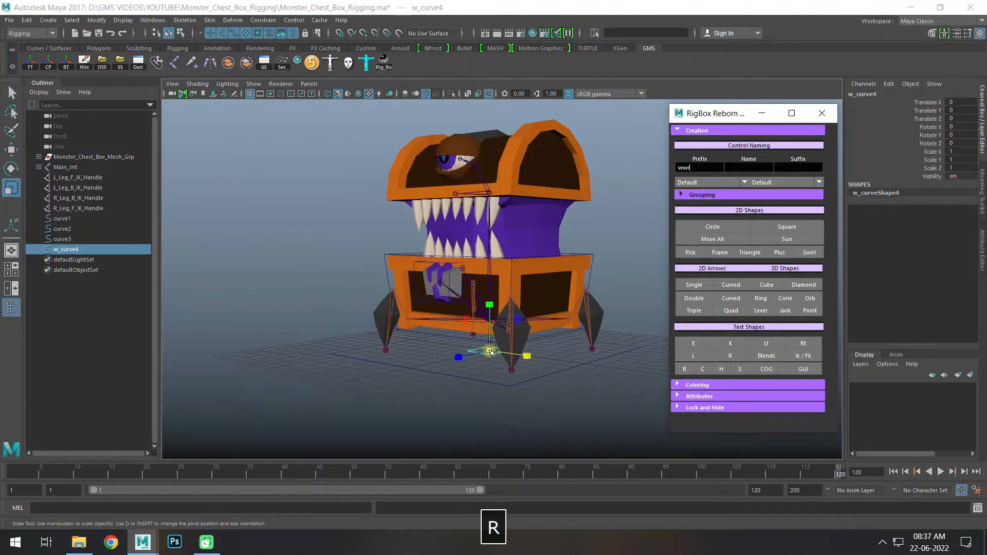
{"action": "left_click_drag", "start_coordinate": [489, 350], "coordinate": [668, 355]}
{"action": "key", "text": "w"}
{"action": "left_click_drag", "start_coordinate": [488, 302], "coordinate": [485, 149]}
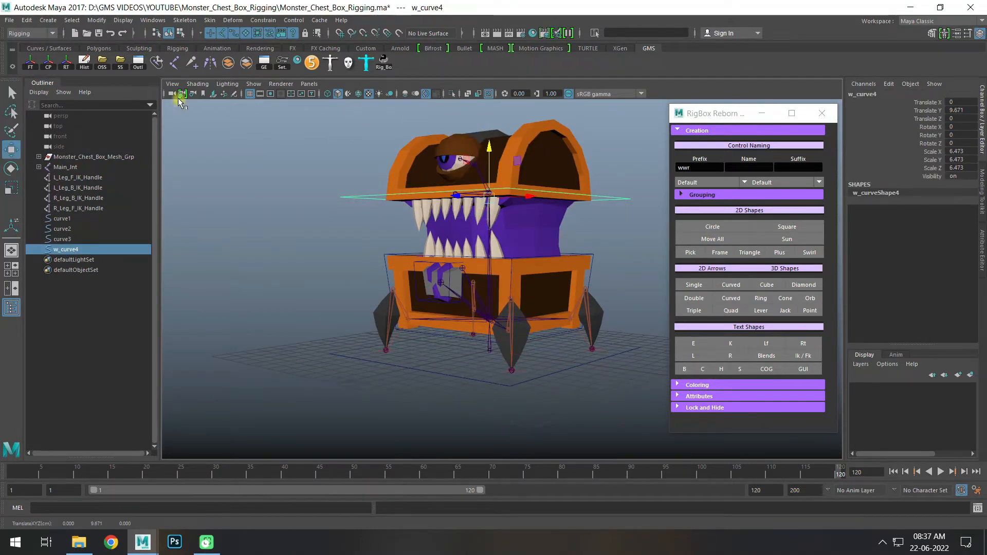
- Hide the polygon meshes in the viewport and snap the square lid control to the lid's hinge joint at Y 10
{"action": "left_click", "coordinate": [251, 84]}
{"action": "left_click", "coordinate": [272, 181]}
{"action": "middle_click_drag", "start_coordinate": [511, 208], "coordinate": [510, 240], "text": "alt"}
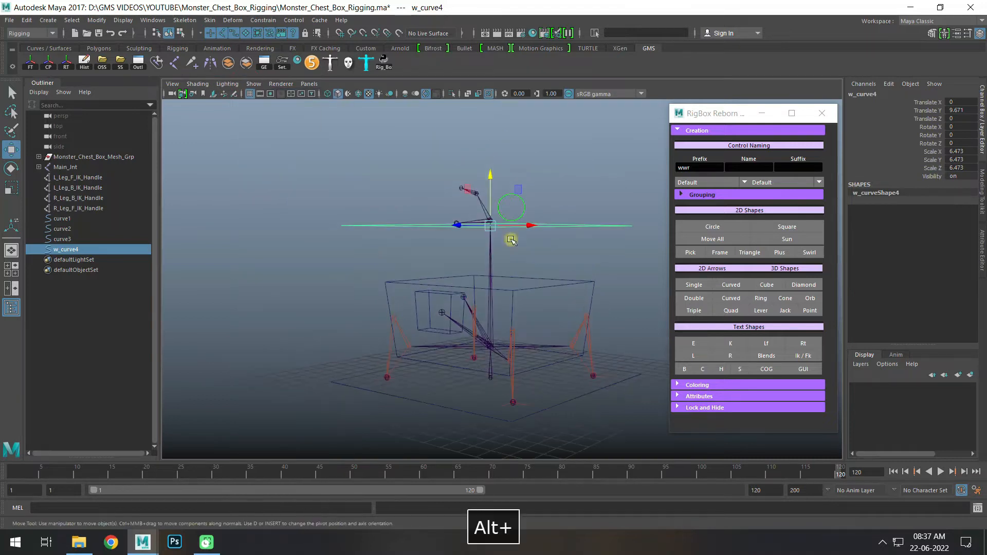
{"action": "key", "text": "v"}
{"action": "left_click_drag", "start_coordinate": [490, 227], "coordinate": [492, 214]}
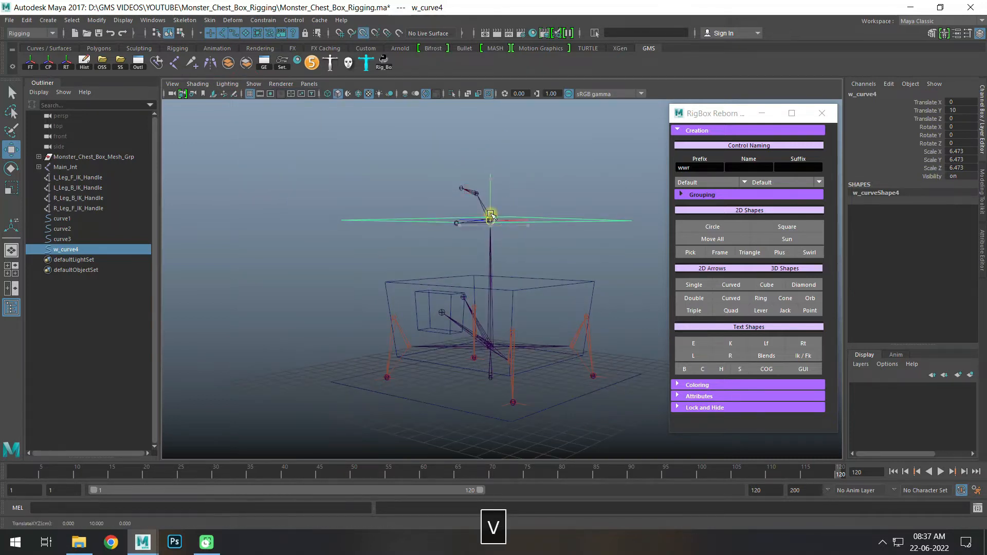
- Snap the pivot of the lower-box control curve2 to the central joint where the leg joints meet
{"action": "left_click", "coordinate": [516, 355]}
{"action": "left_click_drag", "start_coordinate": [518, 355], "coordinate": [543, 354], "text": "alt"}
{"action": "key", "text": "d"}
{"action": "key", "text": "v"}
{"action": "middle_click_drag", "start_coordinate": [518, 374], "coordinate": [503, 375]}
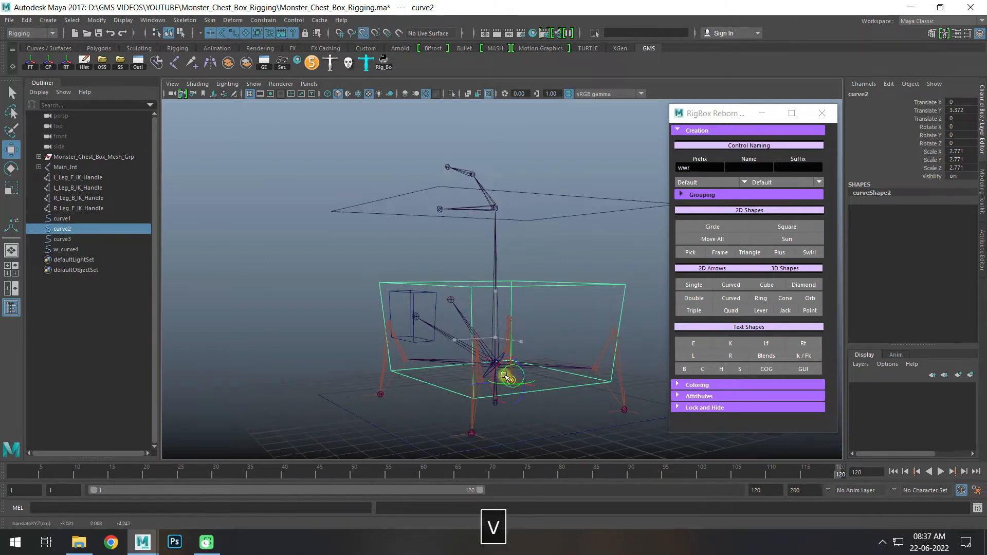
{"action": "key", "text": "d"}
- Snap the pivot of curve3 to the lock-plate joint and check the pivots of the ground and lid controls
{"action": "left_click", "coordinate": [420, 305]}
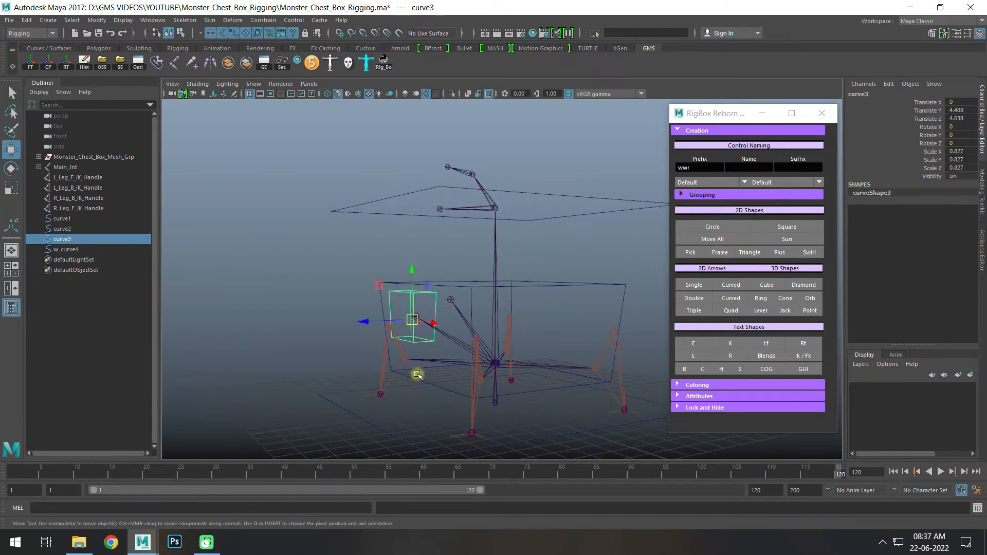
{"action": "key", "text": "v"}
{"action": "key", "text": "d"}
{"action": "left_click", "coordinate": [399, 431]}
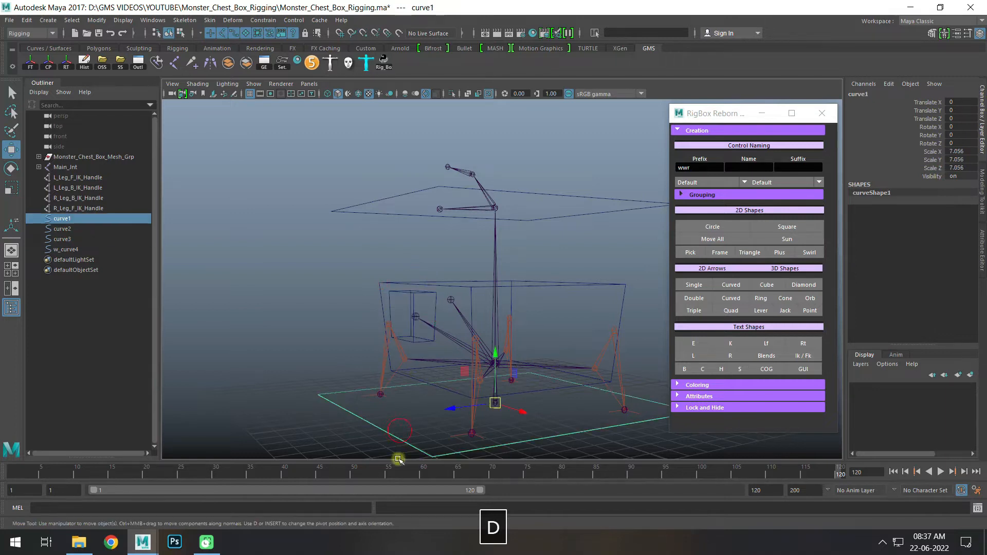
{"action": "left_click", "coordinate": [581, 195]}
{"action": "left_click_drag", "start_coordinate": [586, 211], "coordinate": [581, 219], "text": "alt"}
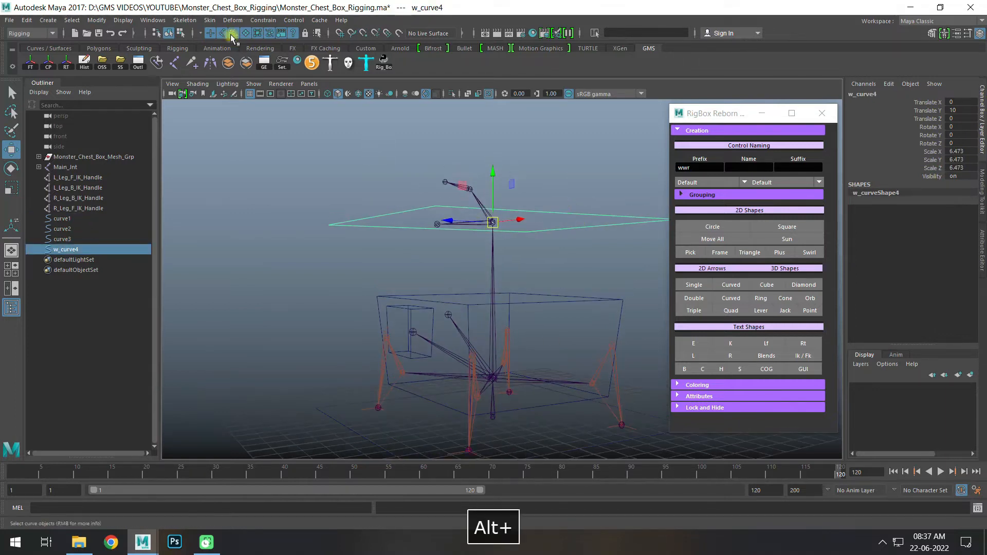
- Show the polygon meshes again and scale the square lid control down slightly around the lid
{"action": "left_click", "coordinate": [253, 84]}
{"action": "left_click", "coordinate": [277, 181]}
{"action": "left_click_drag", "start_coordinate": [260, 109], "coordinate": [437, 190], "text": "alt"}
{"action": "key", "text": "r"}
{"action": "left_click_drag", "start_coordinate": [489, 217], "coordinate": [455, 218]}
{"action": "right_click_drag", "start_coordinate": [455, 218], "coordinate": [528, 292], "text": "alt"}
{"action": "left_click_drag", "start_coordinate": [528, 292], "coordinate": [354, 329], "text": "alt"}
{"action": "left_click", "coordinate": [366, 342]}
{"action": "right_click_drag", "start_coordinate": [354, 329], "coordinate": [434, 308], "text": "alt"}
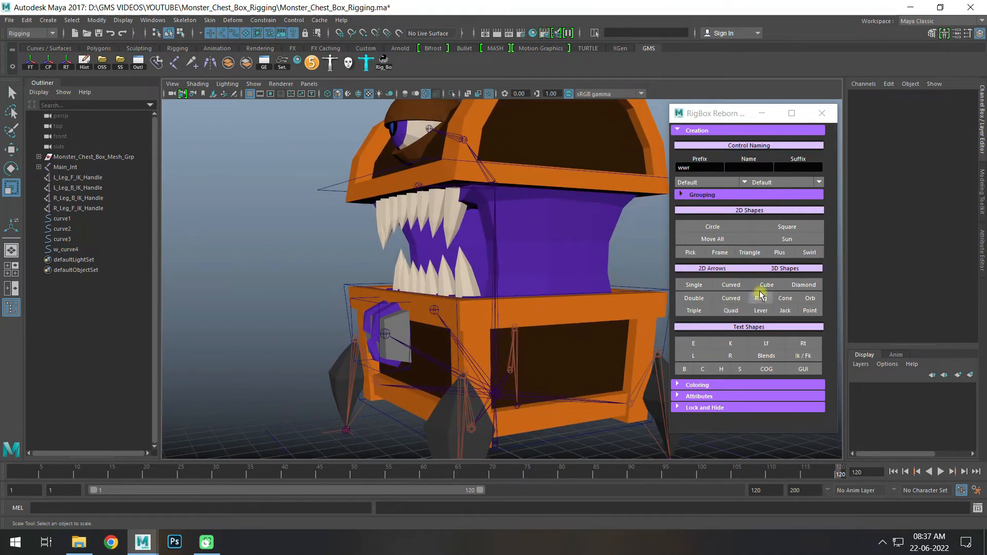
- Create a single 2D arrow control and move it to about Y 9.666, Z 3.657 near the lid's front edge
{"action": "left_click", "coordinate": [693, 286]}
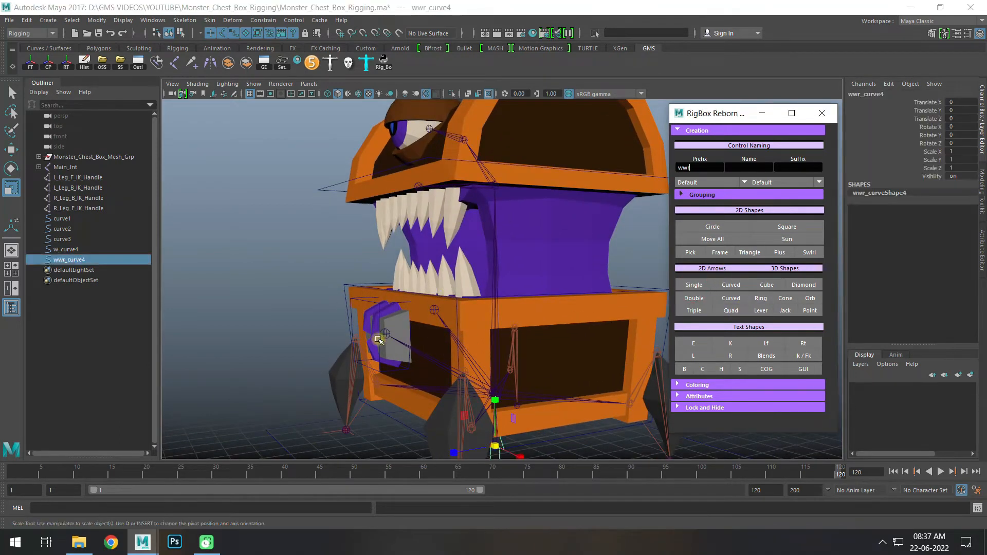
{"action": "scroll", "coordinate": [454, 399], "scroll_direction": "down", "scroll_amount": 3}
{"action": "type", "text": "ww"}
{"action": "middle_click_drag", "start_coordinate": [462, 401], "coordinate": [452, 388], "text": "alt"}
{"action": "left_click_drag", "start_coordinate": [452, 396], "coordinate": [422, 400]}
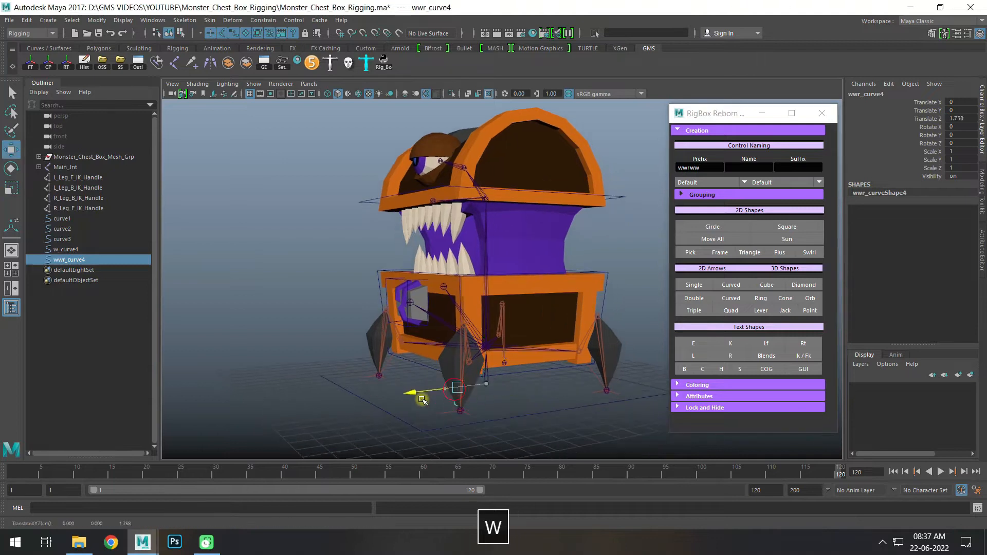
{"action": "left_click_drag", "start_coordinate": [424, 355], "coordinate": [435, 181]}
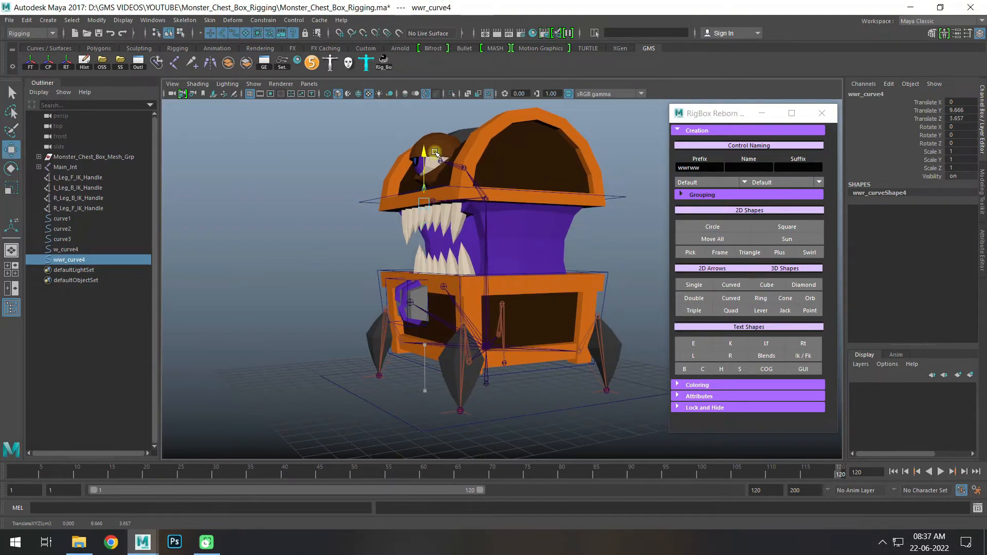
- Adjust the arrow control to about Z 4.236 in front of the lid and scale it to about 0.469
{"action": "left_click_drag", "start_coordinate": [421, 240], "coordinate": [394, 242], "text": "alt"}
{"action": "left_click_drag", "start_coordinate": [387, 205], "coordinate": [372, 238]}
{"action": "right_click_drag", "start_coordinate": [372, 238], "coordinate": [342, 188], "text": "alt"}
{"action": "middle_click_drag", "start_coordinate": [342, 188], "coordinate": [359, 224], "text": "alt"}
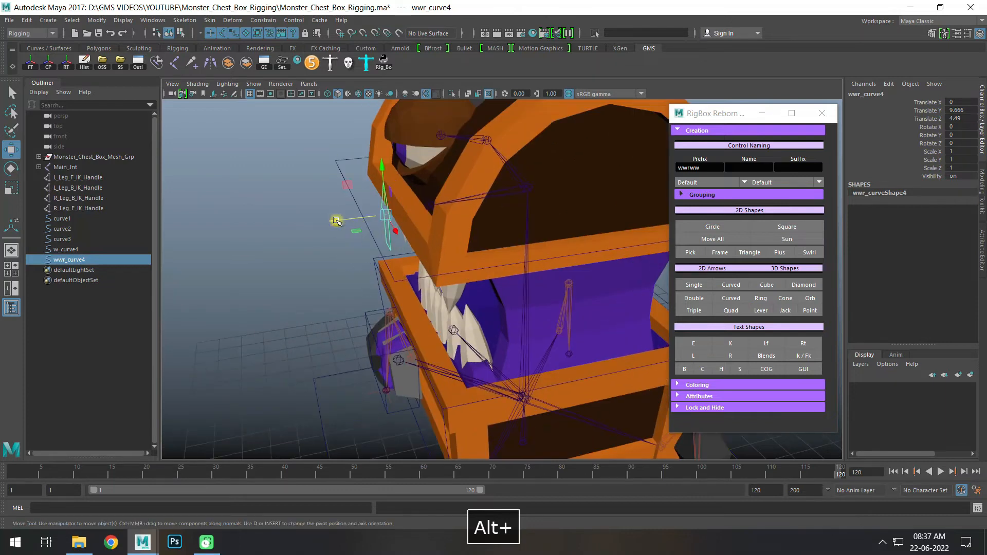
{"action": "left_click_drag", "start_coordinate": [336, 221], "coordinate": [347, 224]}
{"action": "left_click_drag", "start_coordinate": [341, 233], "coordinate": [983, 135], "text": "alt"}
{"action": "key", "text": "r"}
- Duplicate the arrow control, lower the copy to about Y 6.165 at the lower jaw, and set its Rotate Z to -180
{"action": "key", "text": "w"}
{"action": "key", "text": "ctrl+d"}
{"action": "key", "text": "e"}
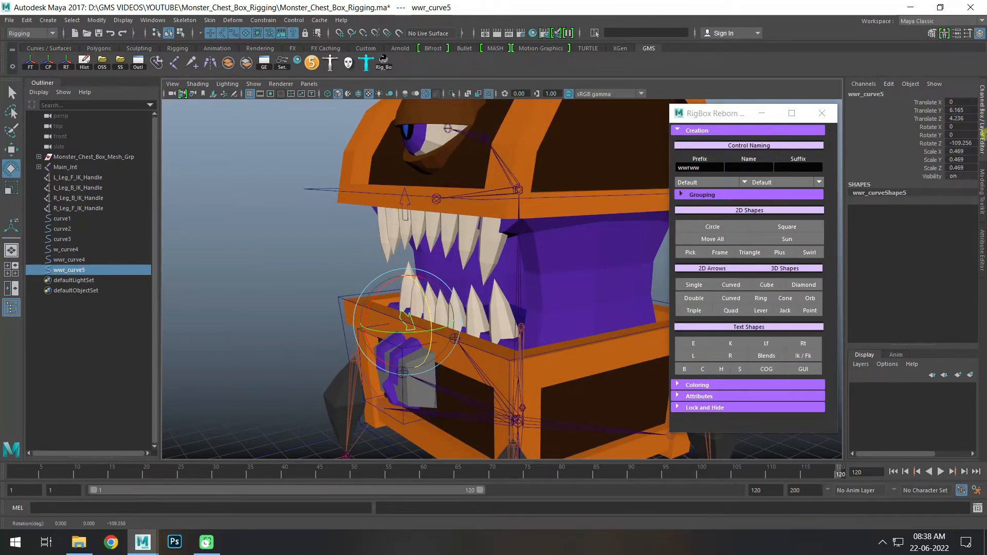
{"action": "left_click", "coordinate": [965, 142]}
{"action": "type", "text": "-"}
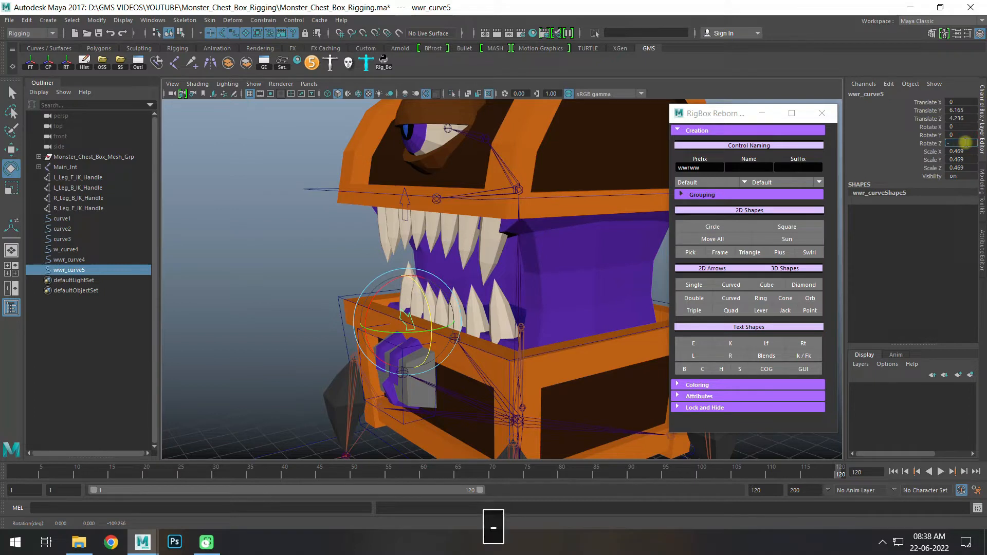
{"action": "type", "text": "90"}
{"action": "key", "text": "Return"}
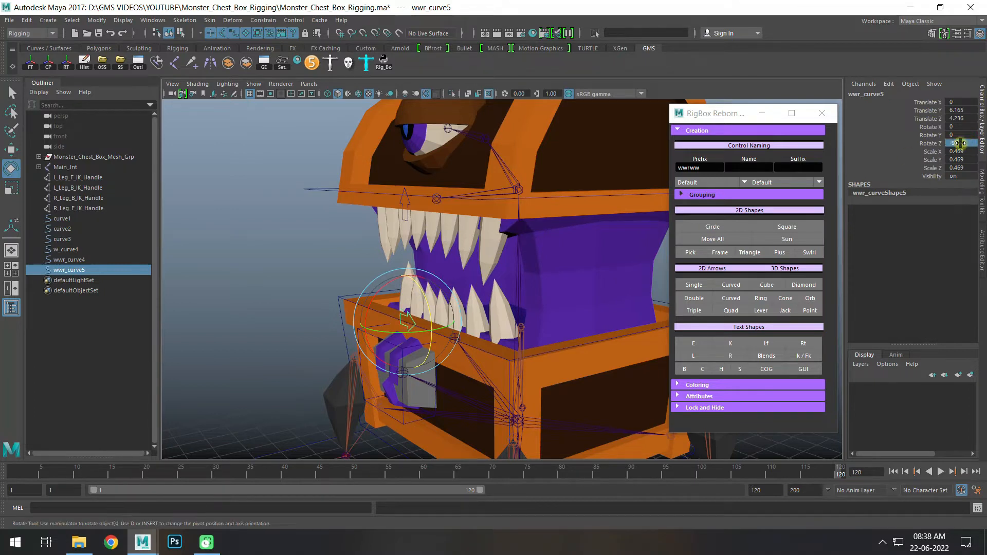
{"action": "left_click", "coordinate": [961, 143]}
{"action": "type", "text": "-180"}
{"action": "key", "text": "Return"}
- Lower the upper arrow control to about Y 9.501 and check both jaw arrows together
{"action": "left_click_drag", "start_coordinate": [385, 308], "coordinate": [436, 231], "text": "alt"}
{"action": "key", "text": "w"}
{"action": "left_click", "coordinate": [457, 184]}
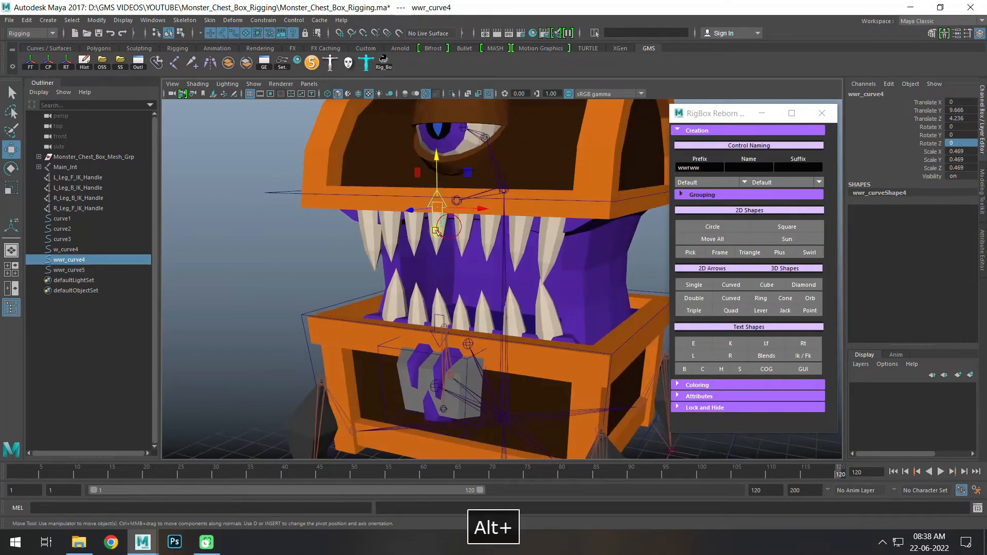
{"action": "left_click_drag", "start_coordinate": [437, 154], "coordinate": [441, 164]}
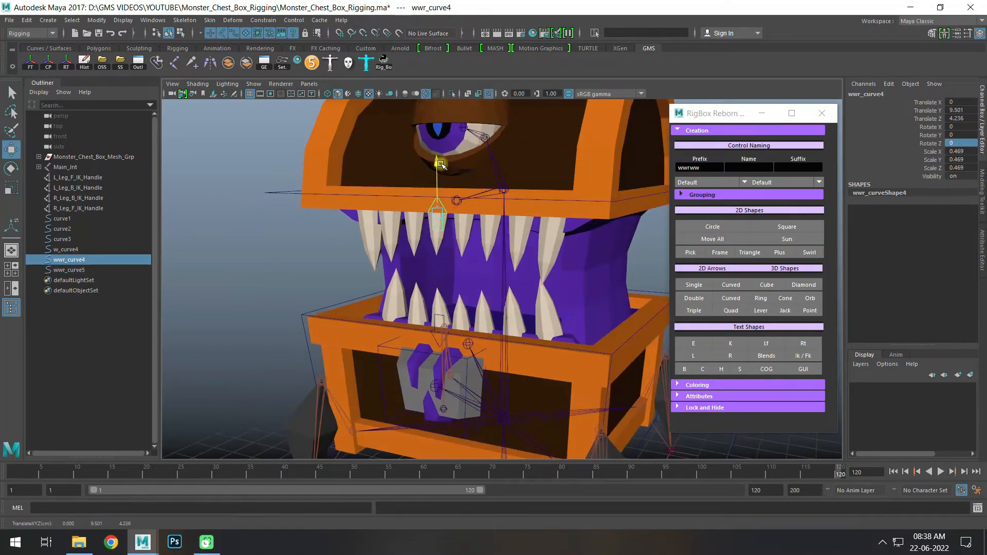
{"action": "left_click", "coordinate": [437, 316], "text": "shift"}
{"action": "left_click_drag", "start_coordinate": [438, 316], "coordinate": [406, 353], "text": "alt"}
{"action": "left_click", "coordinate": [271, 268]}
{"action": "scroll", "coordinate": [482, 263], "scroll_direction": "down", "scroll_amount": 3}
{"action": "middle_click_drag", "start_coordinate": [483, 263], "coordinate": [479, 298], "text": "alt"}
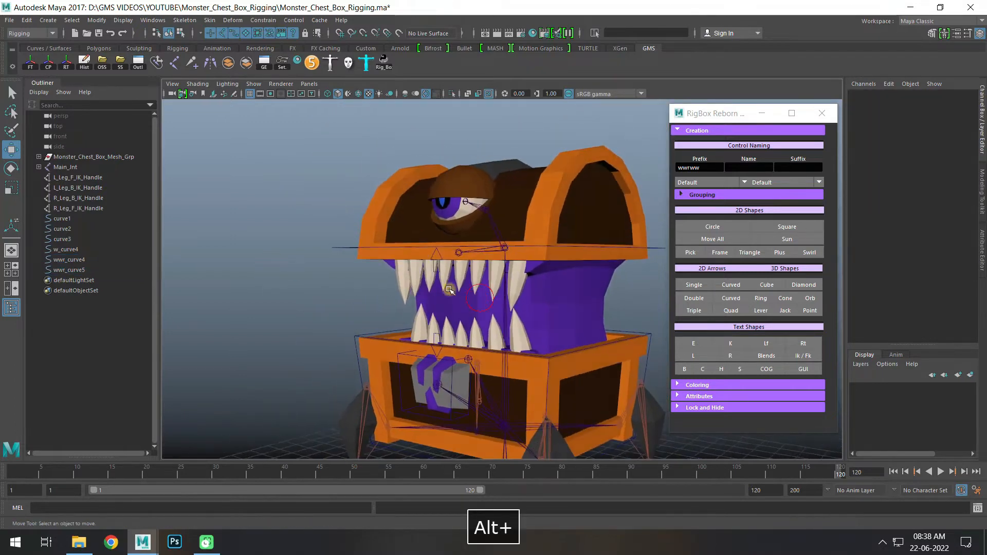
{"action": "middle_click_drag", "start_coordinate": [503, 261], "coordinate": [506, 343], "text": "alt"}
{"action": "right_click_drag", "start_coordinate": [507, 343], "coordinate": [606, 360], "text": "alt"}
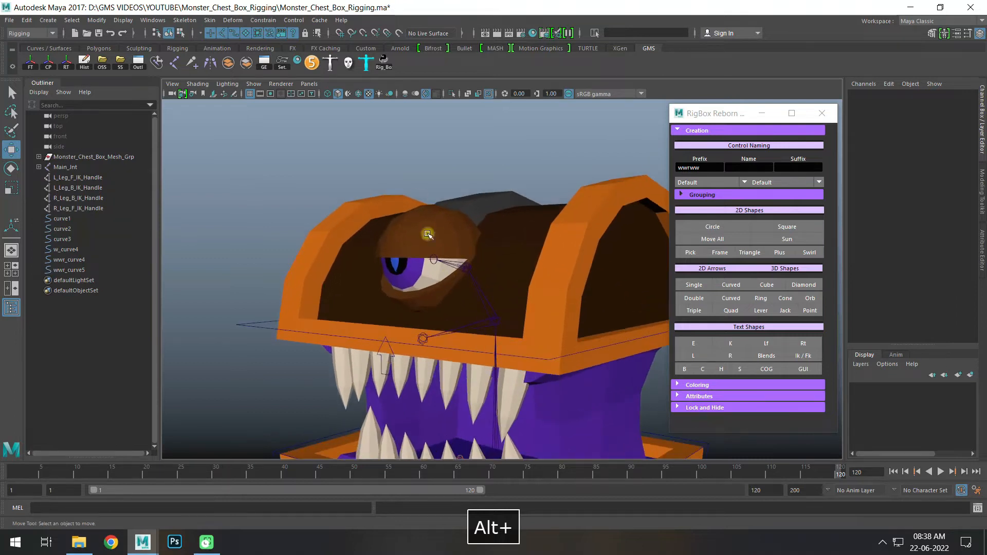
{"action": "left_click_drag", "start_coordinate": [417, 277], "coordinate": [438, 259], "text": "alt"}
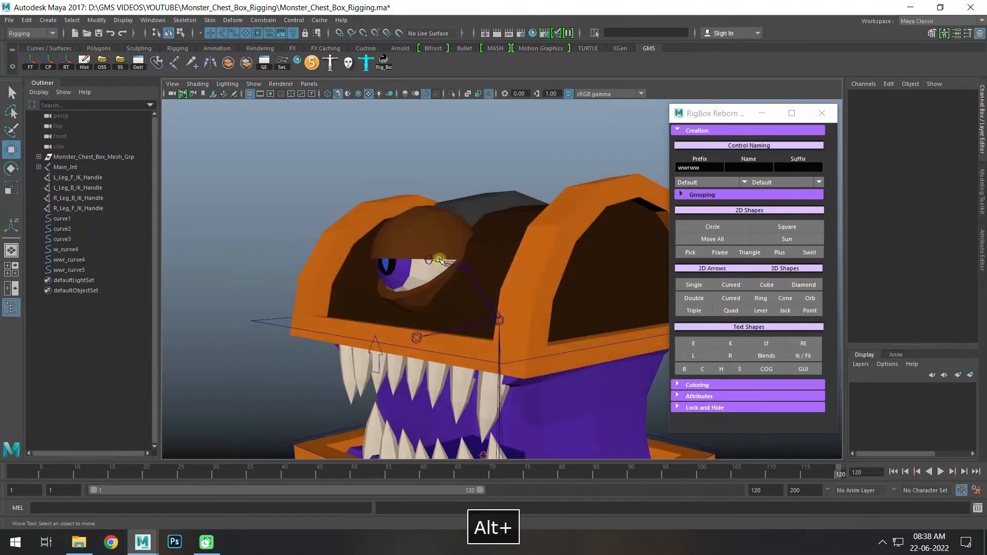
- Create a circle control, hide the polygons, and snap the control to the eye joint at Y 11.875, Z 2.727
{"action": "left_click_drag", "start_coordinate": [387, 326], "coordinate": [372, 284], "text": "alt"}
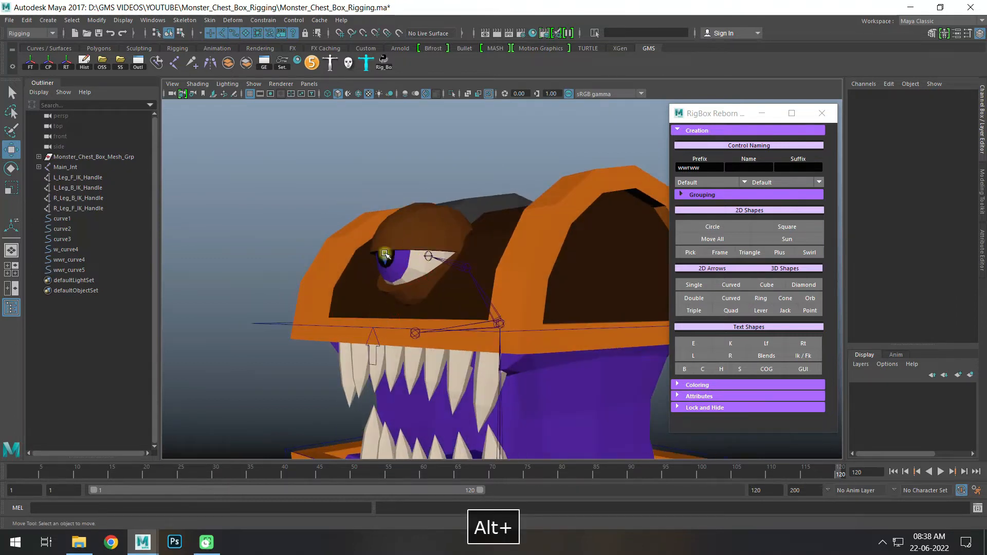
{"action": "left_click", "coordinate": [709, 226]}
{"action": "left_click", "coordinate": [254, 84]}
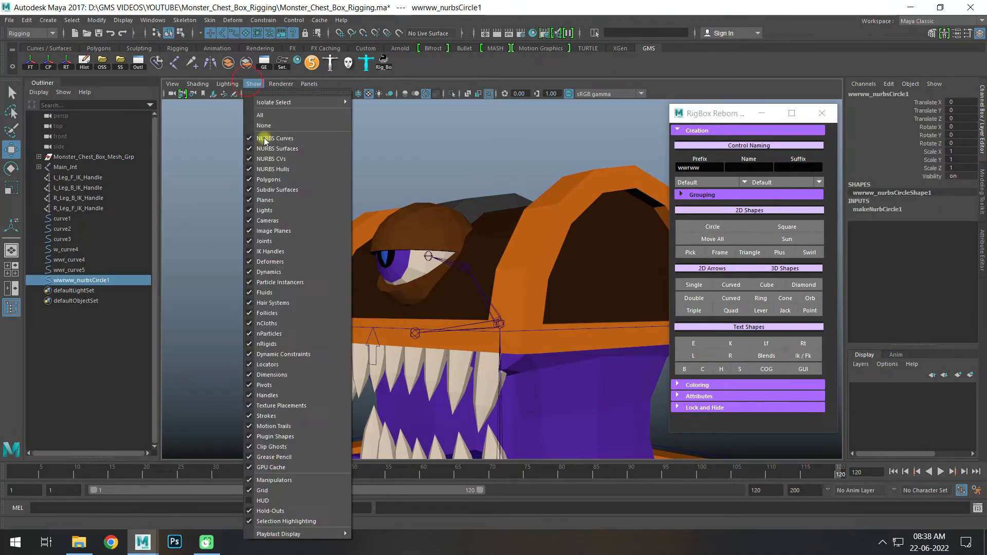
{"action": "left_click", "coordinate": [275, 181]}
{"action": "key", "text": "v"}
{"action": "middle_click_drag", "start_coordinate": [431, 283], "coordinate": [415, 259]}
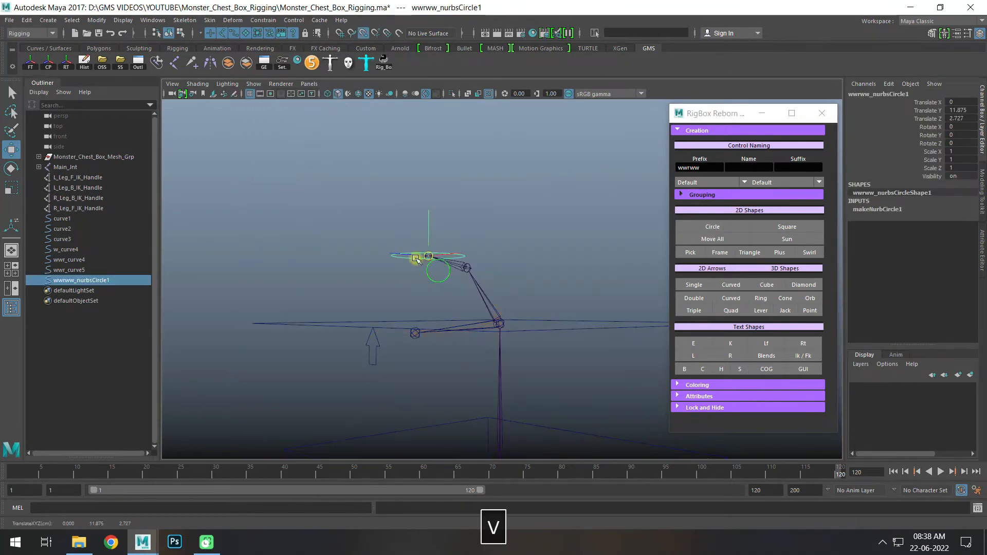
- Rotate the circle control upright and set its Rotate X to 90
{"action": "key", "text": "e"}
{"action": "left_click_drag", "start_coordinate": [410, 219], "coordinate": [392, 273]}
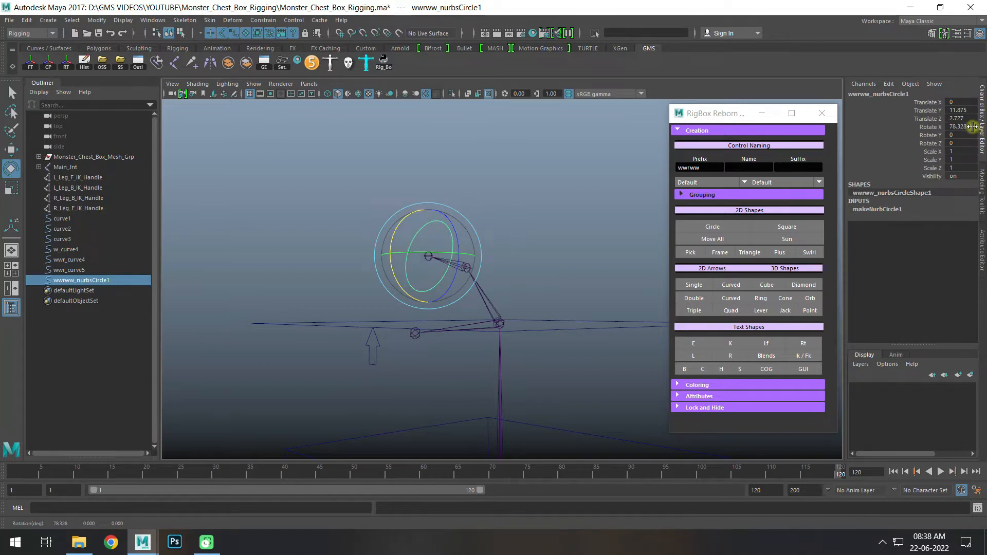
{"action": "type", "text": "90"}
{"action": "key", "text": "Return"}
- Show the polygons again and move the circle control forward to about Z 6.354 in front of the eye
{"action": "left_click", "coordinate": [253, 84]}
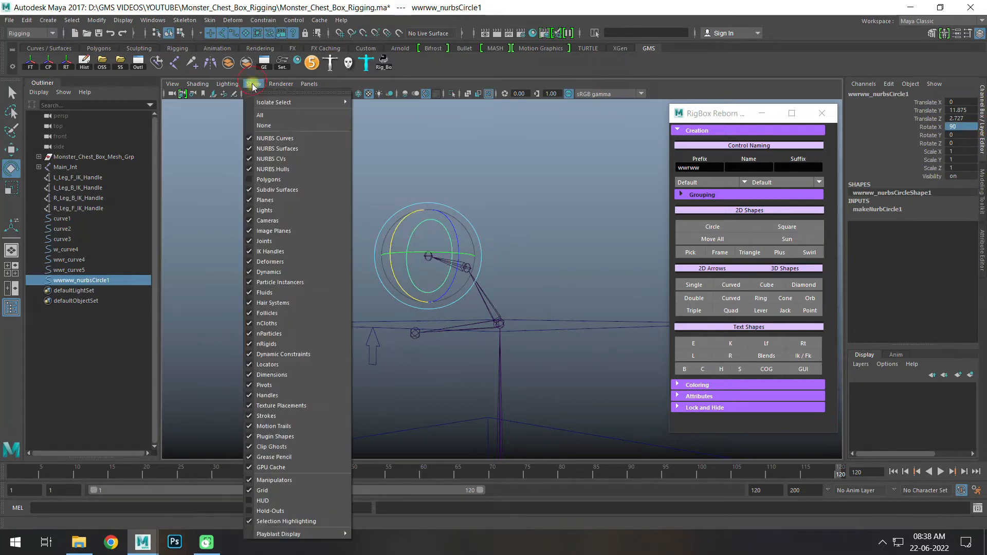
{"action": "left_click", "coordinate": [277, 176]}
{"action": "key", "text": "w"}
{"action": "left_click_drag", "start_coordinate": [407, 258], "coordinate": [257, 292]}
{"action": "left_click_drag", "start_coordinate": [404, 237], "coordinate": [427, 239], "text": "alt"}
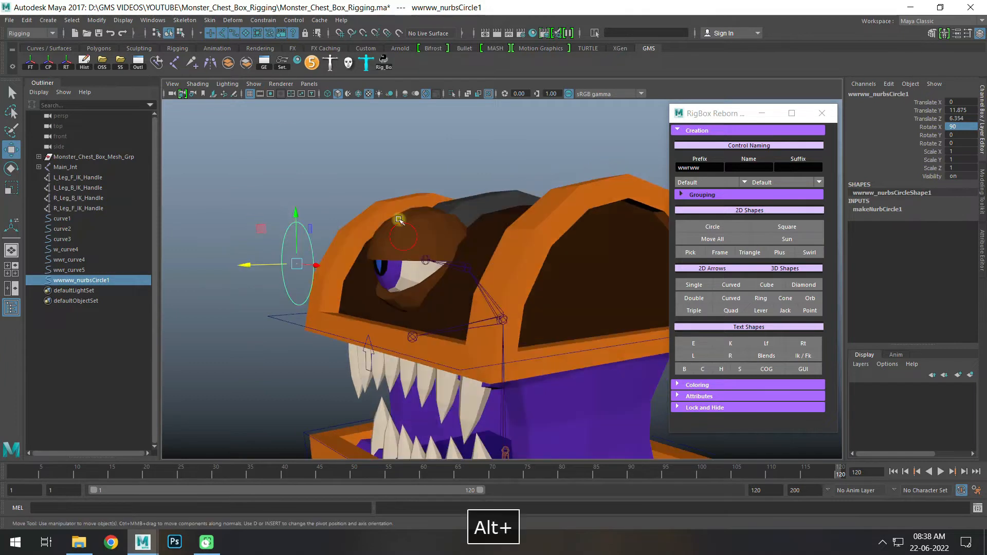
- With the polygons hidden, create a curved 2D arrow control snapped to the eye joint and set its Rotate Z to -90
{"action": "left_click", "coordinate": [252, 83]}
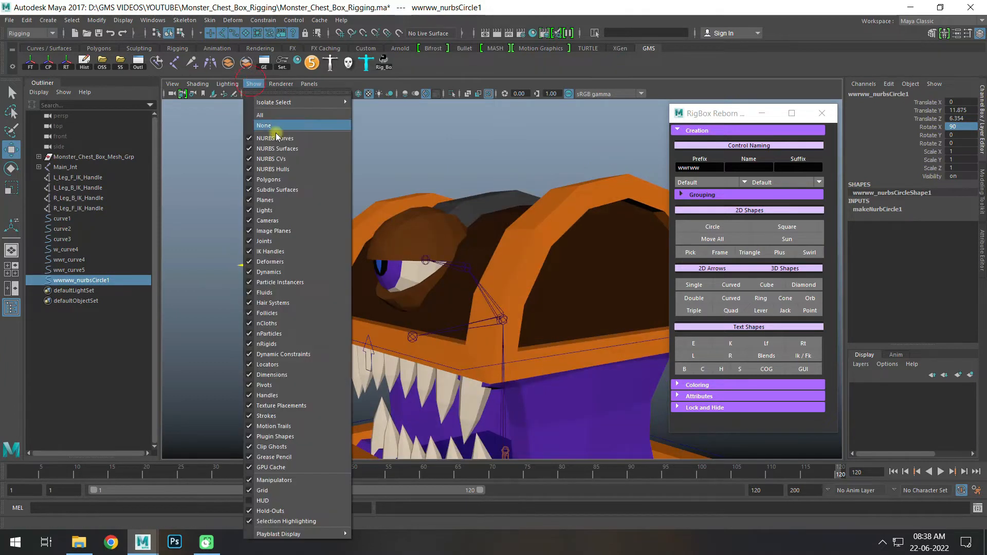
{"action": "left_click", "coordinate": [278, 178]}
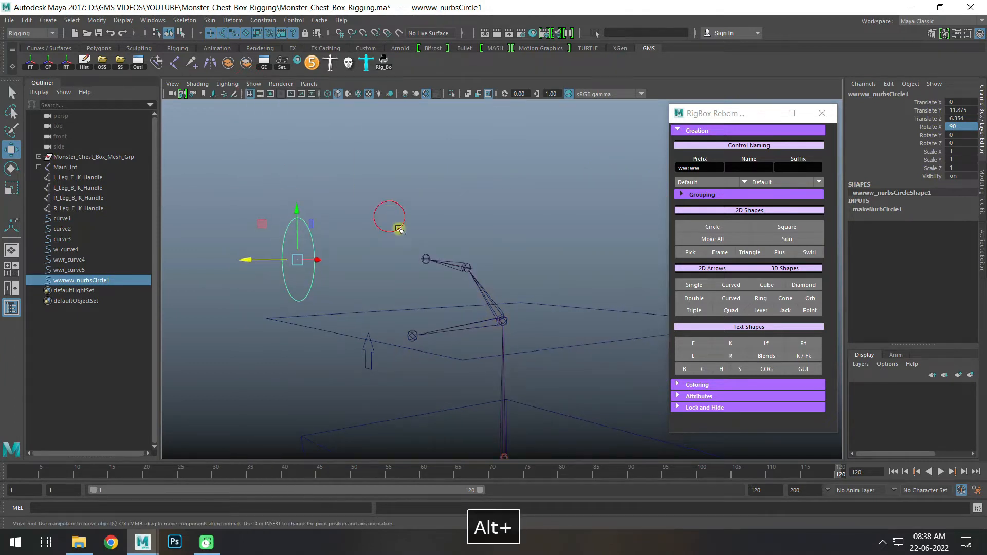
{"action": "left_click", "coordinate": [731, 287]}
{"action": "middle_click_drag", "start_coordinate": [417, 284], "coordinate": [421, 252]}
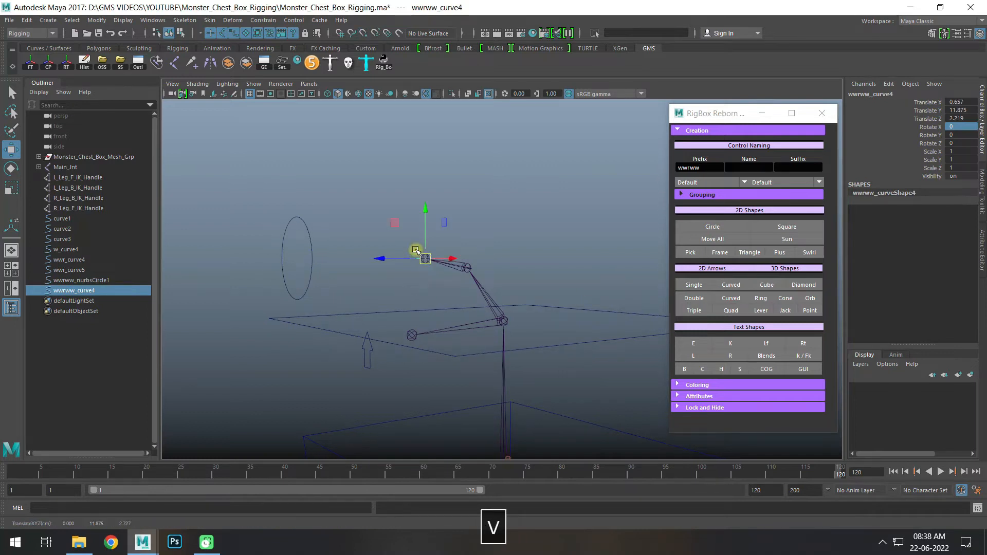
{"action": "key", "text": "e"}
{"action": "left_click_drag", "start_coordinate": [439, 228], "coordinate": [448, 306]}
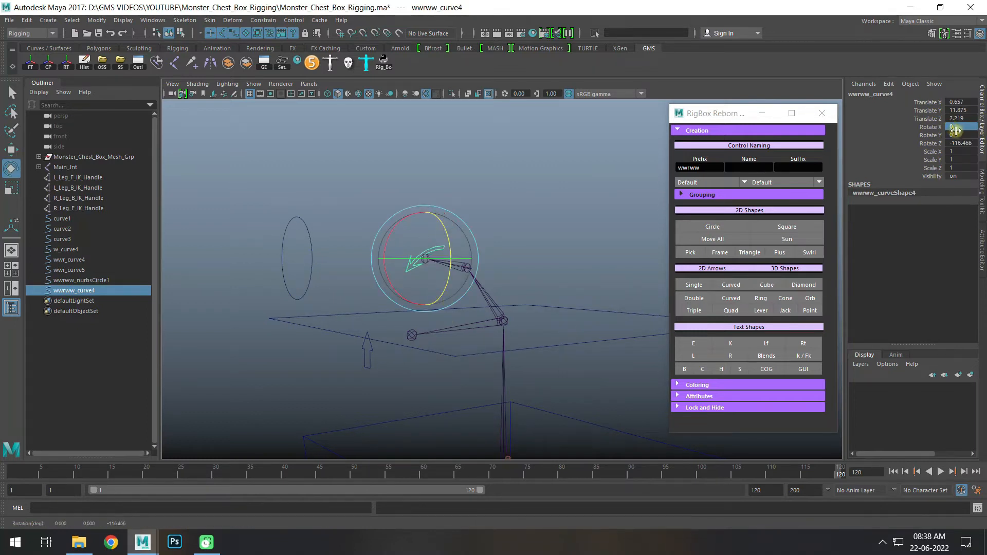
{"action": "type", "text": "-90"}
{"action": "key", "text": "Return"}
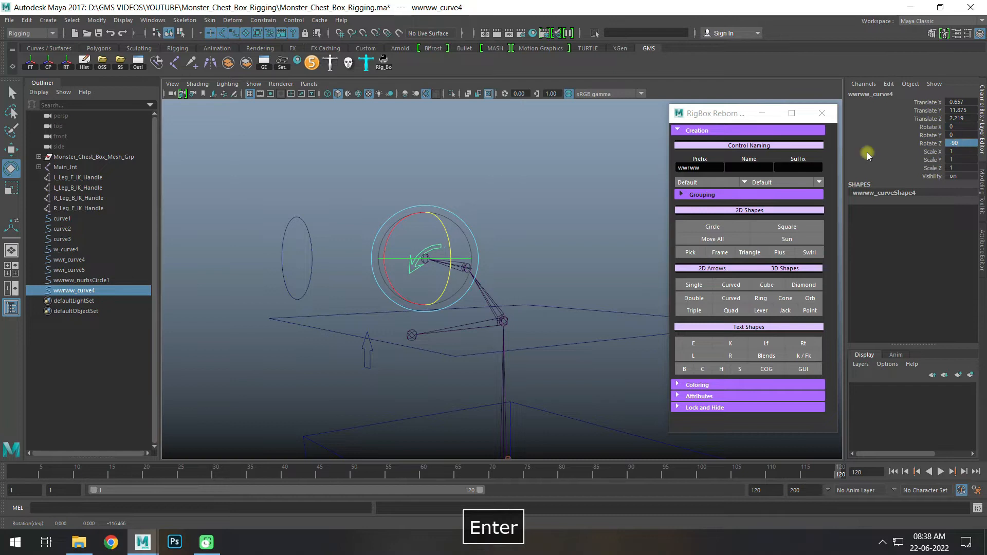
- Duplicate the curved arrow control and set the copy's Rotate Z to 90
{"action": "key", "text": "ctrl+d"}
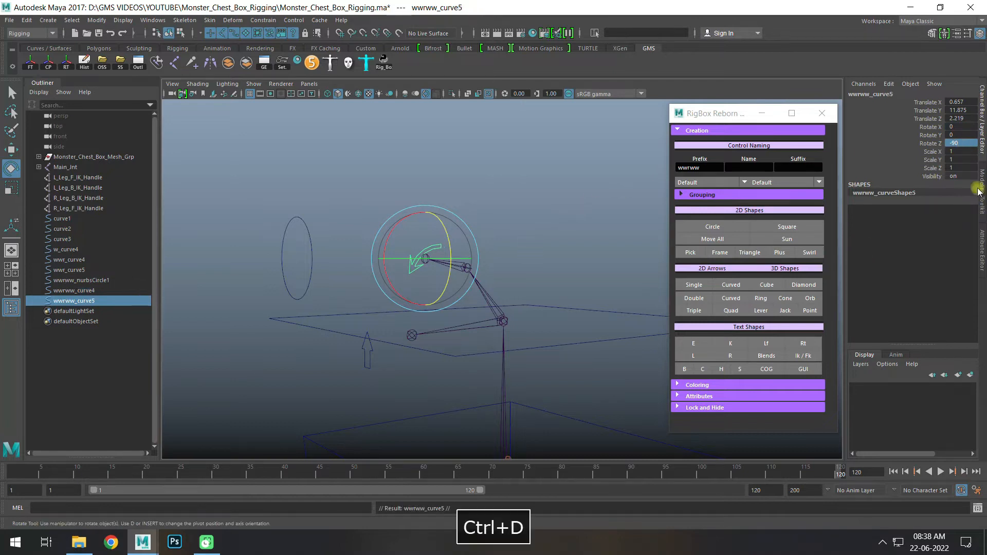
{"action": "type", "text": "90"}
{"action": "key", "text": "Return"}
{"action": "key", "text": "w"}
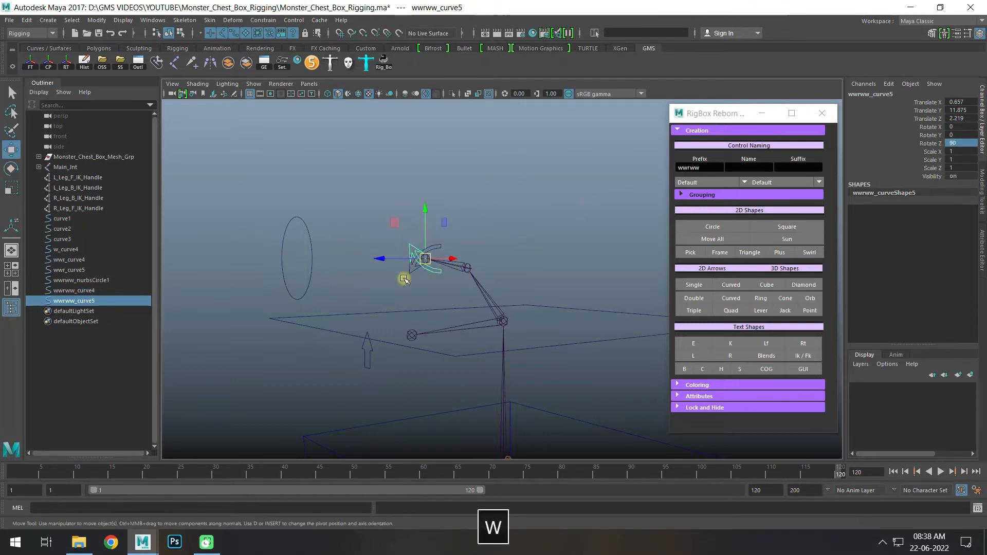
- Show the polygons and move both curved arrows forward together to about Z 4.203 in front of the eye
{"action": "left_click", "coordinate": [413, 272], "text": "shift"}
{"action": "left_click", "coordinate": [254, 84]}
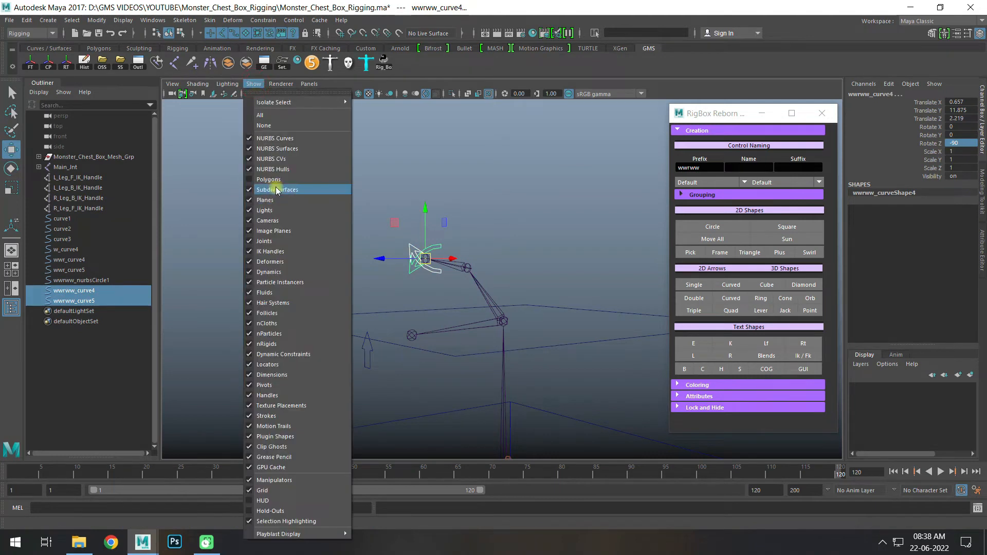
{"action": "left_click", "coordinate": [277, 186]}
{"action": "left_click_drag", "start_coordinate": [463, 313], "coordinate": [409, 292], "text": "alt"}
{"action": "key", "text": "w"}
{"action": "left_click_drag", "start_coordinate": [360, 255], "coordinate": [275, 273], "text": "alt"}
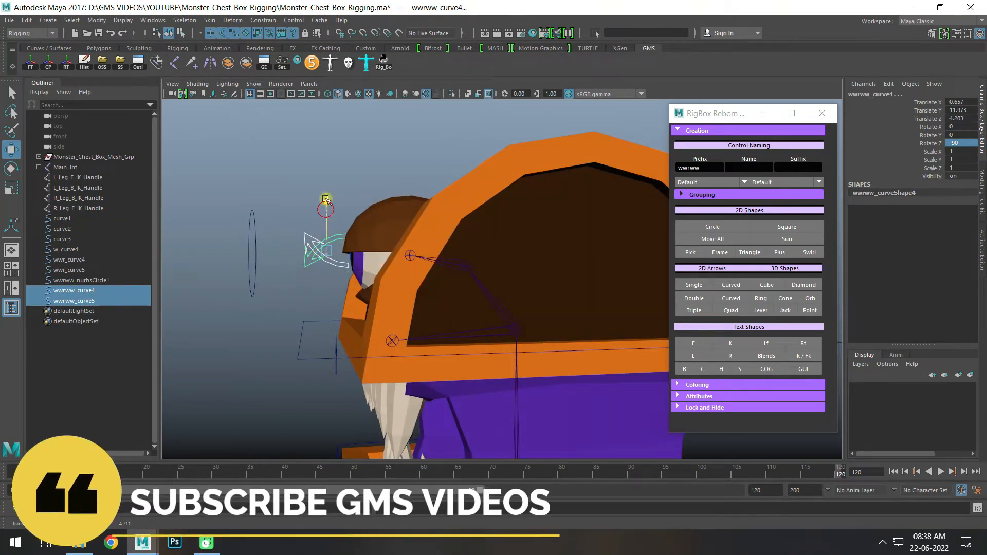
- Place the first curved arrow by the upper eyelid at about Y 12.794 and its copy by the lower eyelid
{"action": "left_click_drag", "start_coordinate": [329, 213], "coordinate": [332, 162]}
{"action": "left_click", "coordinate": [348, 223]}
{"action": "middle_click_drag", "start_coordinate": [388, 263], "coordinate": [399, 351]}
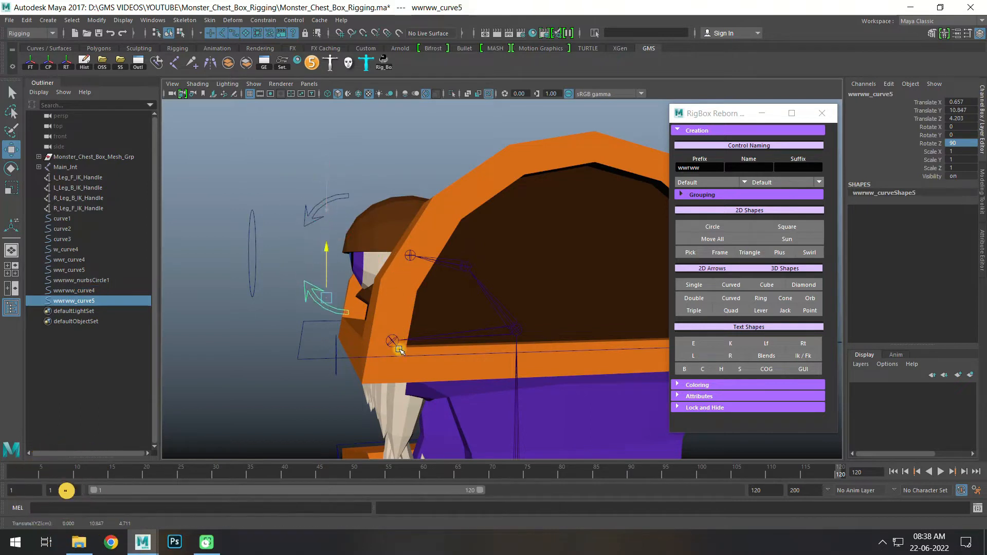
{"action": "left_click_drag", "start_coordinate": [326, 180], "coordinate": [353, 227]}
{"action": "middle_click_drag", "start_coordinate": [356, 228], "coordinate": [358, 233]}
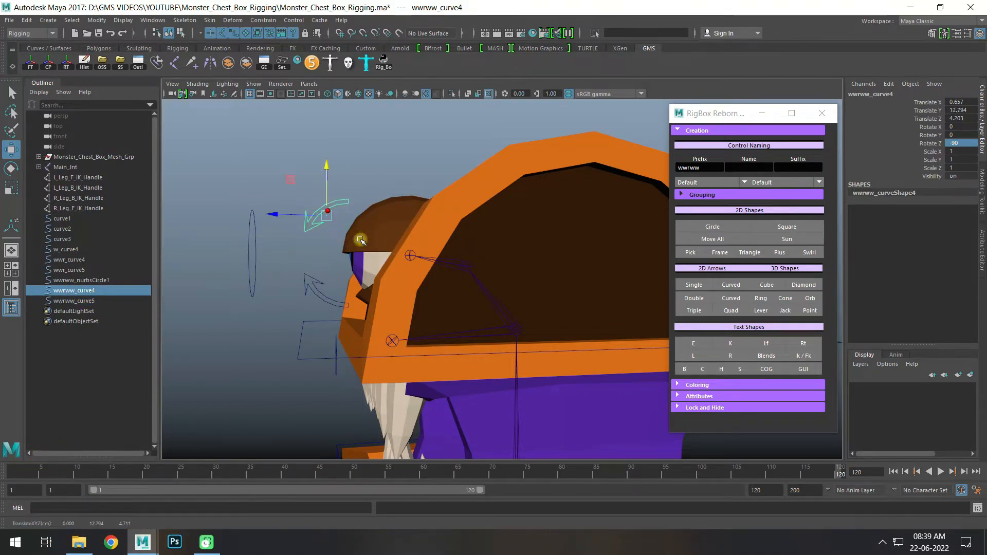
{"action": "left_click_drag", "start_coordinate": [358, 234], "coordinate": [370, 260], "text": "alt"}
{"action": "right_click_drag", "start_coordinate": [458, 308], "coordinate": [430, 314], "text": "alt"}
{"action": "left_click_drag", "start_coordinate": [452, 280], "coordinate": [410, 261], "text": "alt"}
{"action": "right_click_drag", "start_coordinate": [431, 285], "coordinate": [437, 296], "text": "alt"}
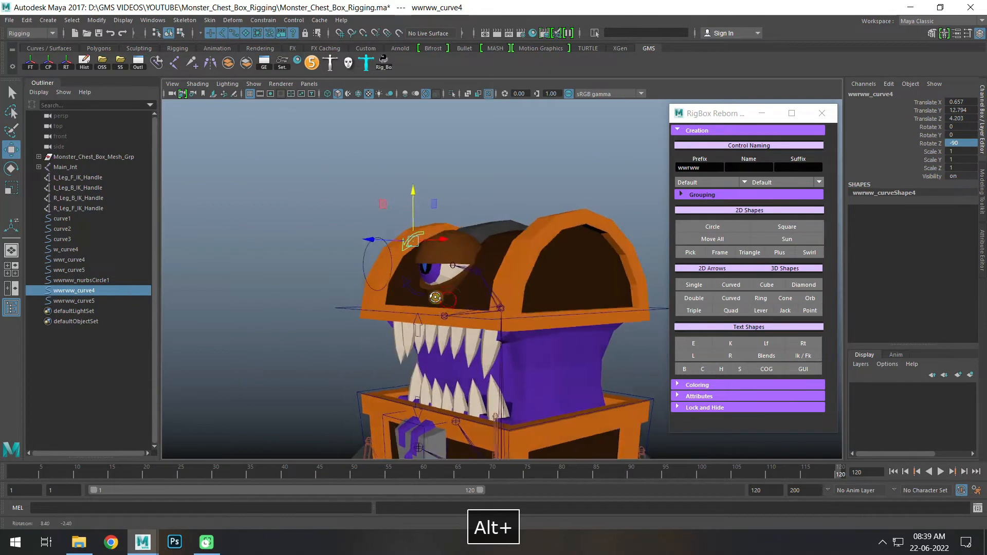
- Create a 3D cone control for the front leg and shift it sideways to about X 2
{"action": "middle_click_drag", "start_coordinate": [642, 376], "coordinate": [610, 331], "text": "alt"}
{"action": "left_click_drag", "start_coordinate": [609, 331], "coordinate": [546, 323], "text": "alt"}
{"action": "middle_click_drag", "start_coordinate": [544, 359], "coordinate": [524, 323], "text": "alt"}
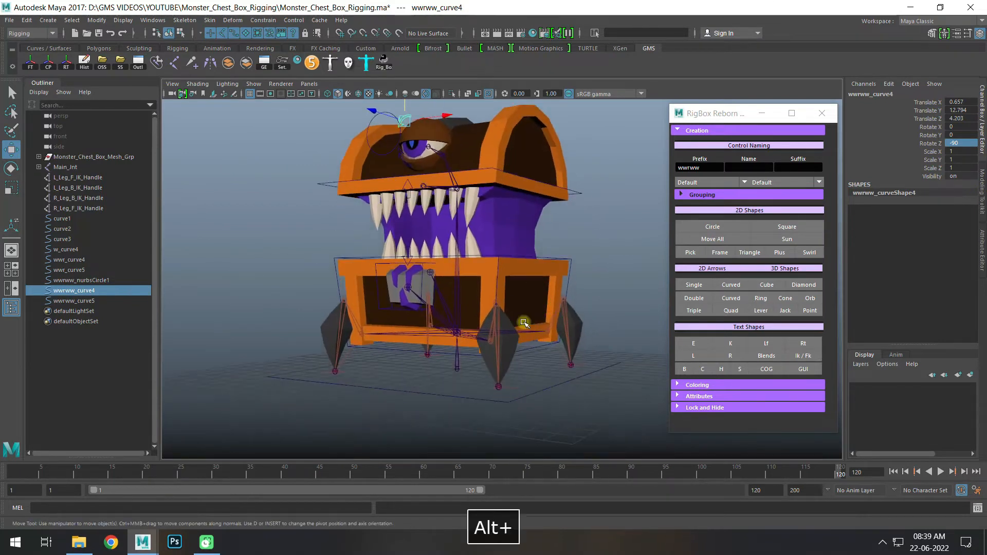
{"action": "right_click_drag", "start_coordinate": [524, 323], "coordinate": [559, 400], "text": "alt"}
{"action": "middle_click_drag", "start_coordinate": [559, 400], "coordinate": [545, 358], "text": "alt"}
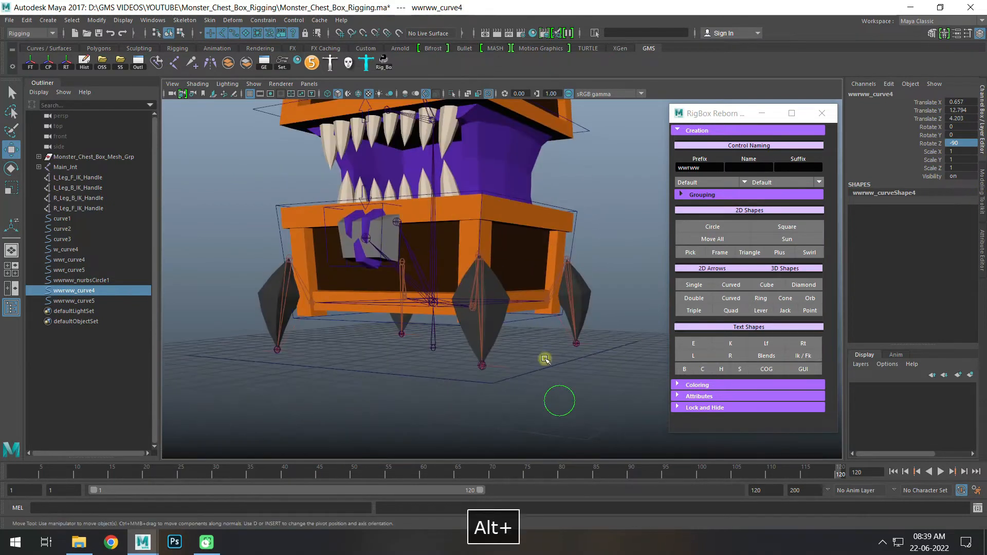
{"action": "left_click", "coordinate": [785, 300]}
{"action": "left_click_drag", "start_coordinate": [468, 346], "coordinate": [516, 359], "text": "alt"}
{"action": "left_click", "coordinate": [481, 354]}
{"action": "key", "text": "ctrl+z"}
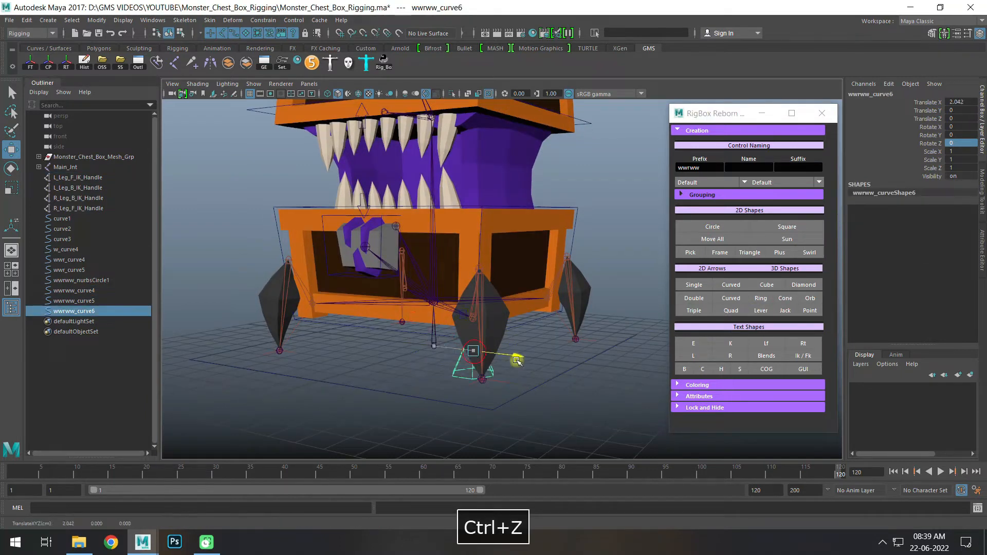
- Align the cone control with the front leg's foot at about Z 4.242 and set its Translate Y to 1
{"action": "key", "text": "space"}
{"action": "key", "text": "space"}
{"action": "left_click_drag", "start_coordinate": [386, 399], "coordinate": [305, 396]}
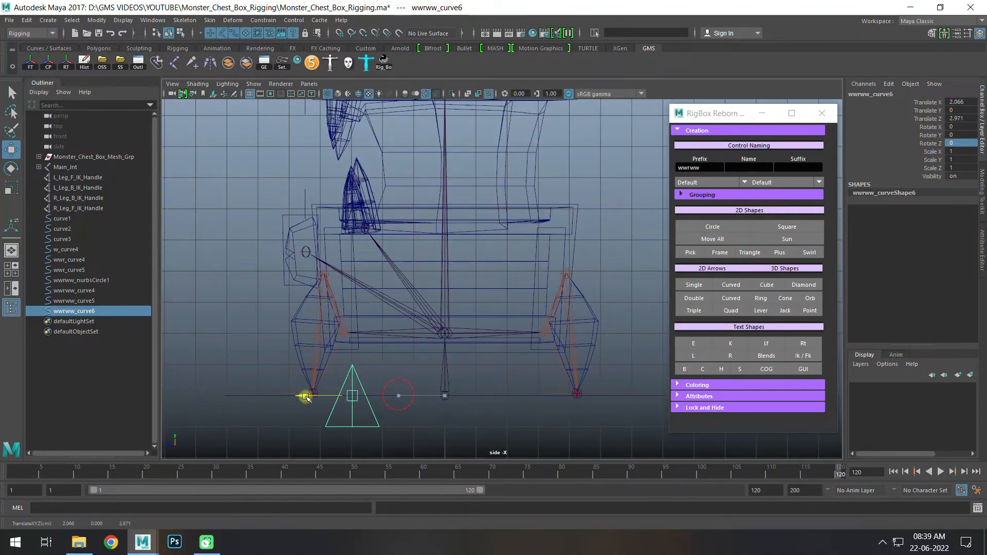
{"action": "middle_click_drag", "start_coordinate": [266, 399], "coordinate": [312, 373], "text": "alt"}
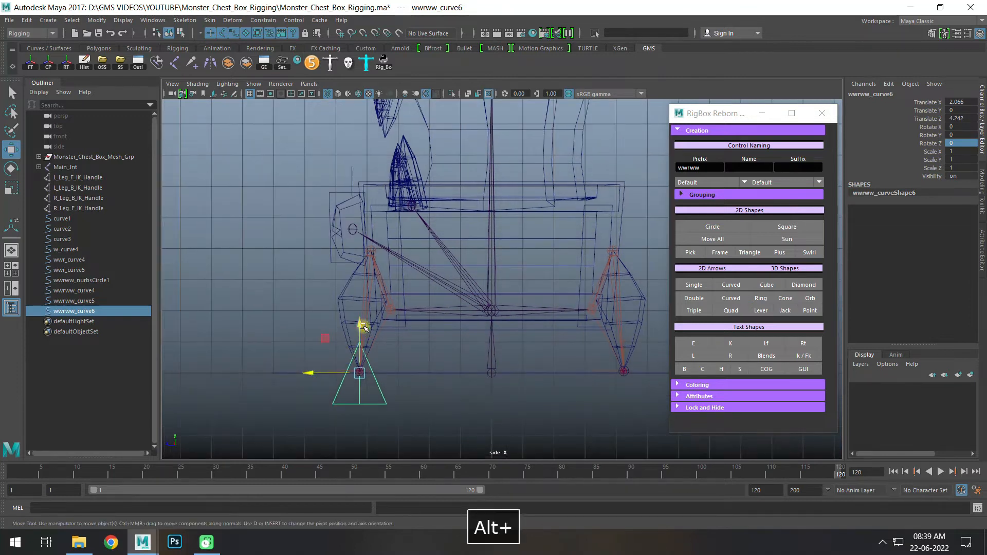
{"action": "left_click_drag", "start_coordinate": [359, 330], "coordinate": [360, 295]}
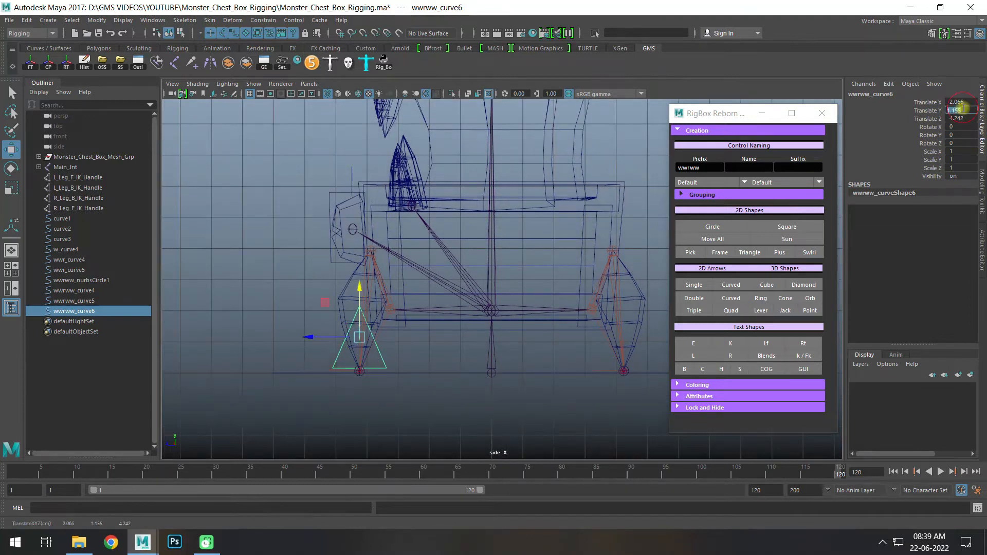
{"action": "type", "text": "1"}
{"action": "key", "text": "Return"}
- Move the cone control's pivot down to its base, snapped to the ground line at the foot
{"action": "right_click_drag", "start_coordinate": [311, 360], "coordinate": [392, 365], "text": "alt"}
{"action": "middle_click_drag", "start_coordinate": [393, 365], "coordinate": [531, 318], "text": "alt"}
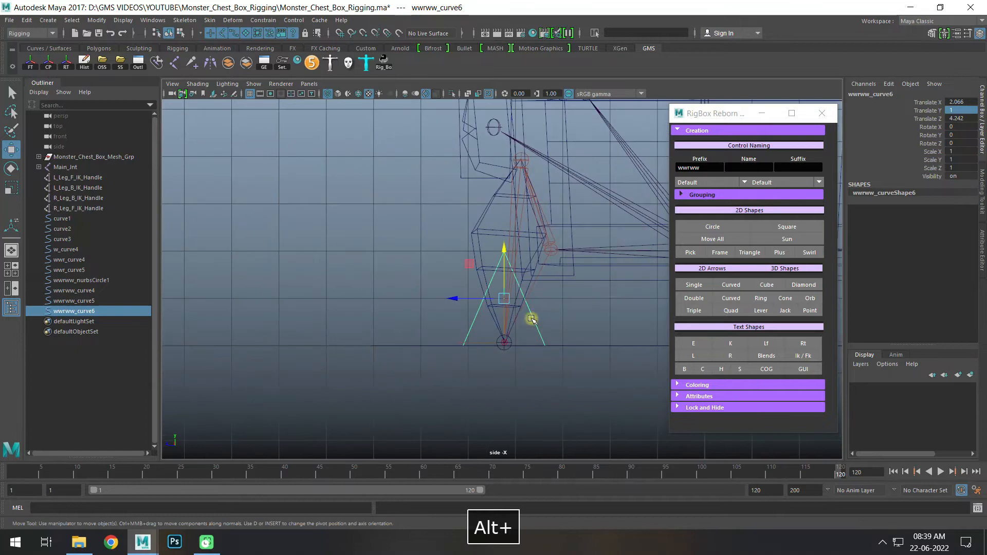
{"action": "key", "text": "d"}
{"action": "key", "text": "x"}
{"action": "left_click_drag", "start_coordinate": [503, 247], "coordinate": [524, 341]}
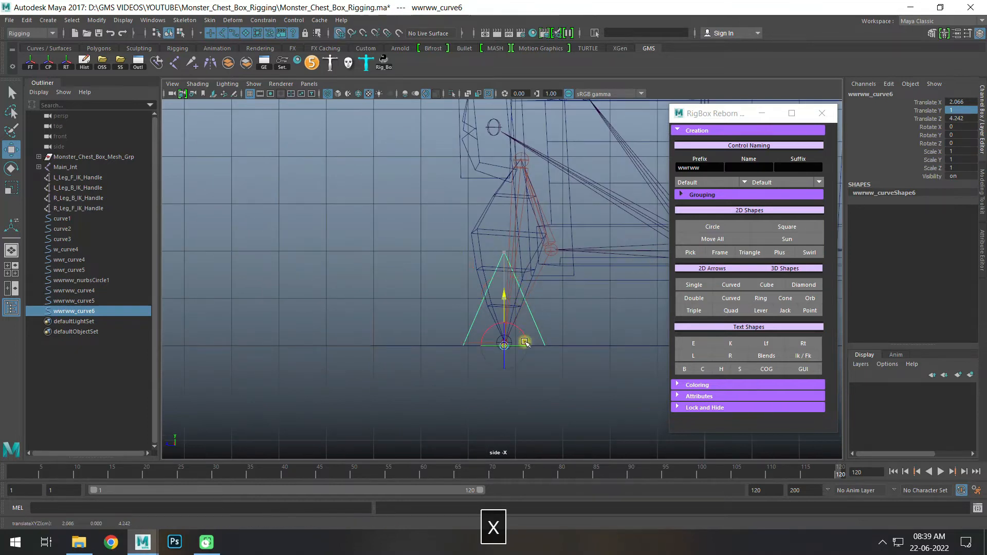
{"action": "key", "text": "d"}
- Scale the cone control to about 0.497 and move it sideways to about X 4.937 at the front leg's foot
{"action": "key", "text": "r"}
{"action": "middle_click_drag", "start_coordinate": [565, 379], "coordinate": [556, 380]}
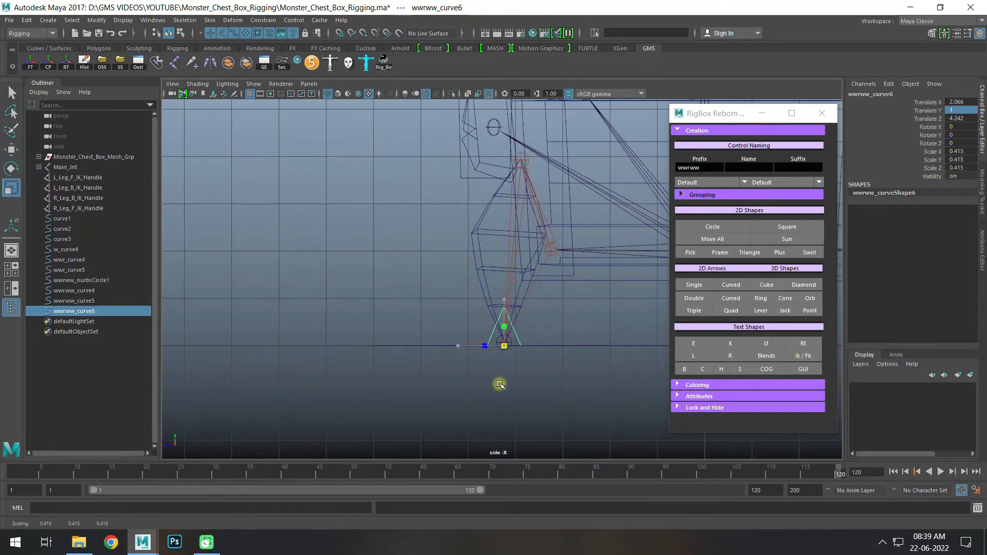
{"action": "key", "text": "space"}
{"action": "key", "text": "space"}
{"action": "right_click_drag", "start_coordinate": [456, 392], "coordinate": [411, 375], "text": "alt"}
{"action": "middle_click_drag", "start_coordinate": [554, 360], "coordinate": [498, 359], "text": "alt"}
{"action": "key", "text": "w"}
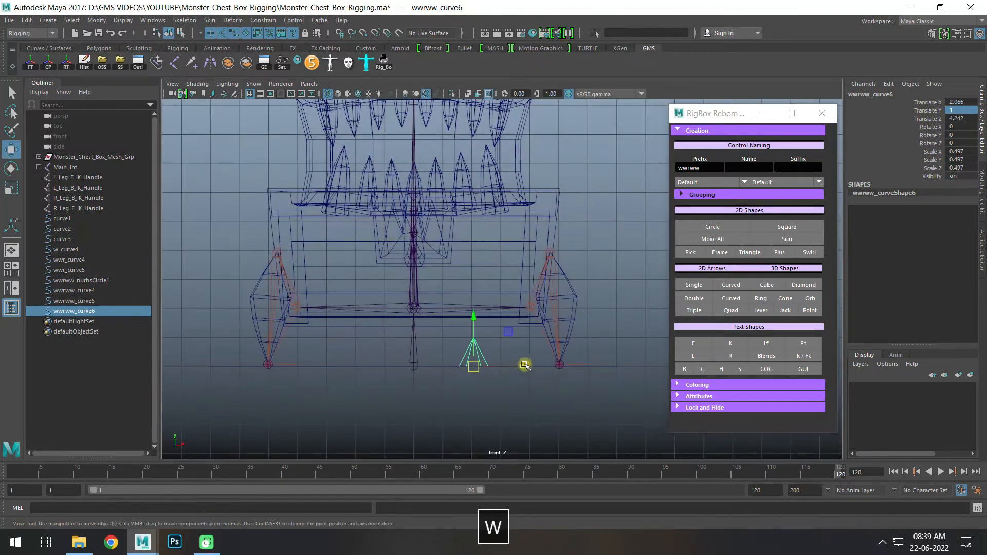
{"action": "mouse_move", "coordinate": [525, 366]}
{"action": "left_mouse_down"}
{"action": "mouse_move", "coordinate": [613, 379]}
{"action": "mouse_move", "coordinate": [430, 383]}
{"action": "left_mouse_up"}
{"action": "key", "text": "space"}
{"action": "key", "text": "space"}
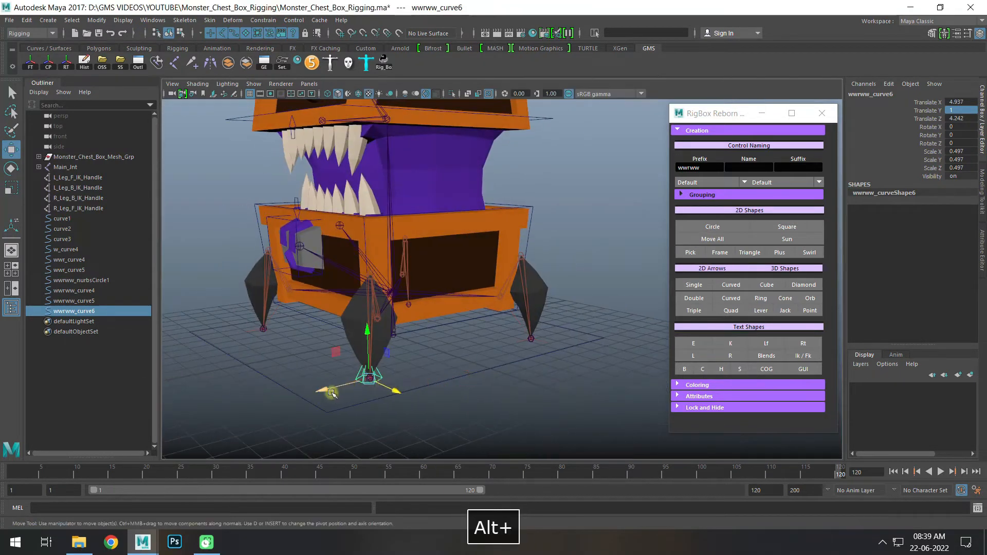
- Duplicate the cone control and move the copy to the back leg's foot at about Z -4.22
{"action": "key", "text": "ctrl+d"}
{"action": "left_click_drag", "start_coordinate": [332, 393], "coordinate": [502, 359]}
{"action": "key", "text": "space"}
{"action": "key", "text": "space"}
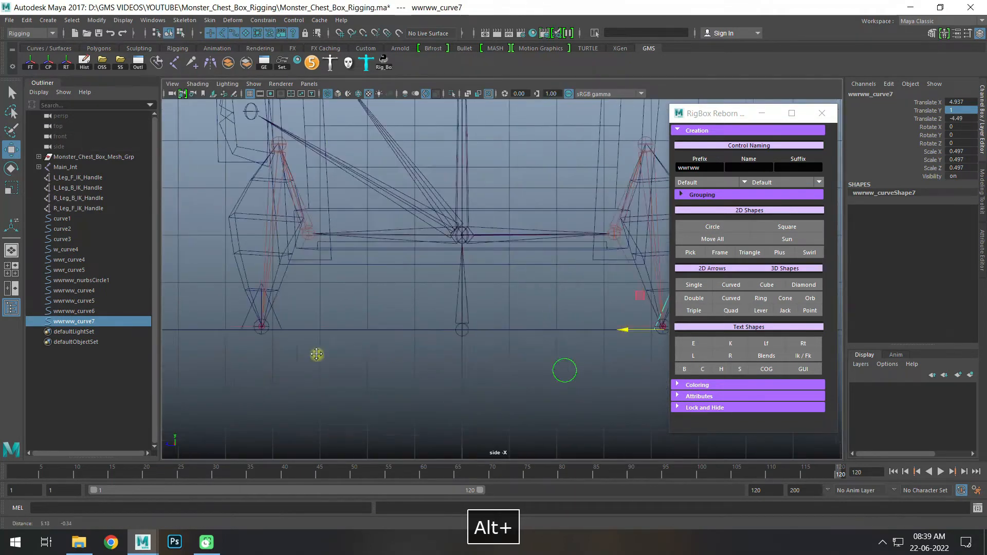
{"action": "right_click_drag", "start_coordinate": [317, 354], "coordinate": [375, 346], "text": "alt"}
{"action": "middle_click_drag", "start_coordinate": [421, 356], "coordinate": [524, 403], "text": "alt"}
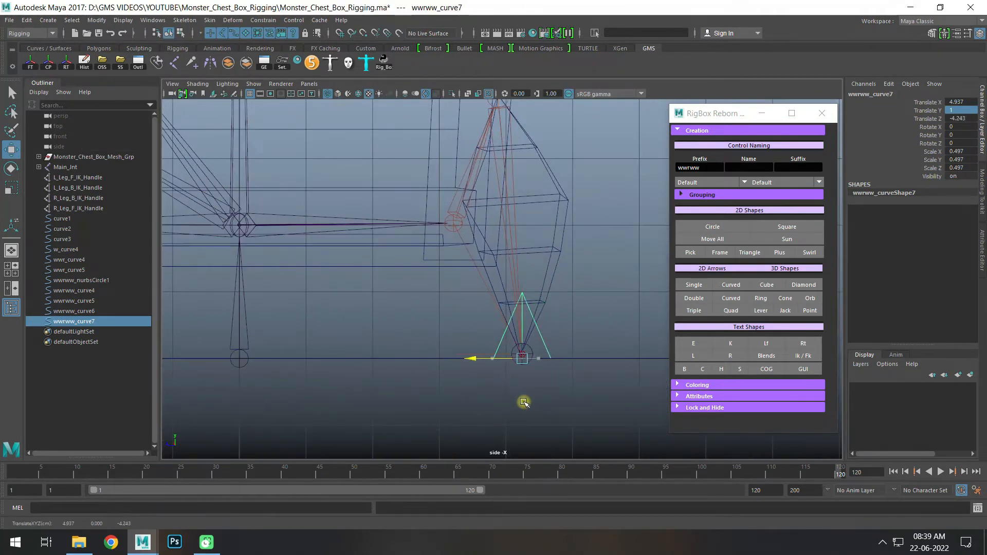
{"action": "key", "text": "space"}
{"action": "key", "text": "space"}
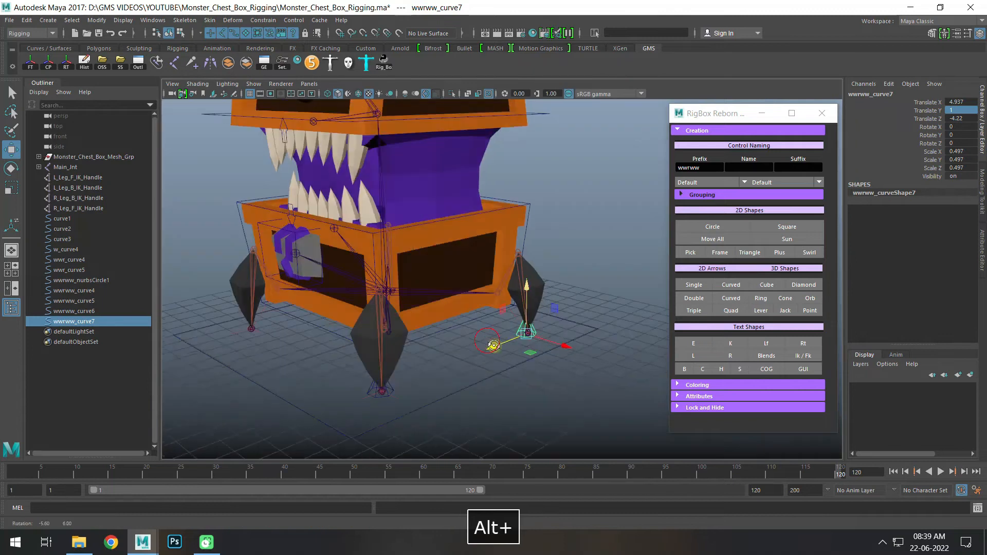
- Hide the chest's polygon meshes in the viewport and select the circle control in front of the eye
{"action": "left_click_drag", "start_coordinate": [522, 403], "coordinate": [511, 351], "text": "alt"}
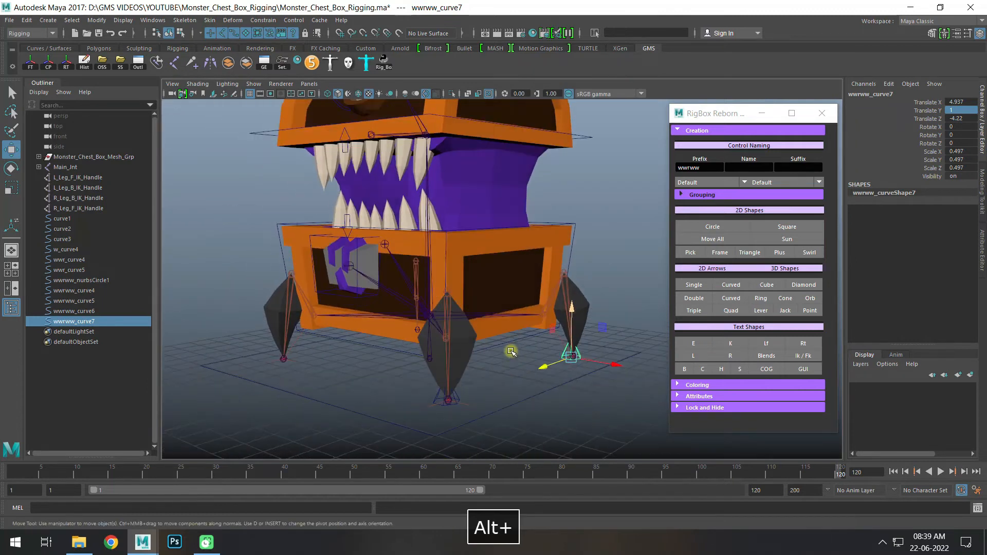
{"action": "left_click_drag", "start_coordinate": [514, 276], "coordinate": [504, 290], "text": "alt"}
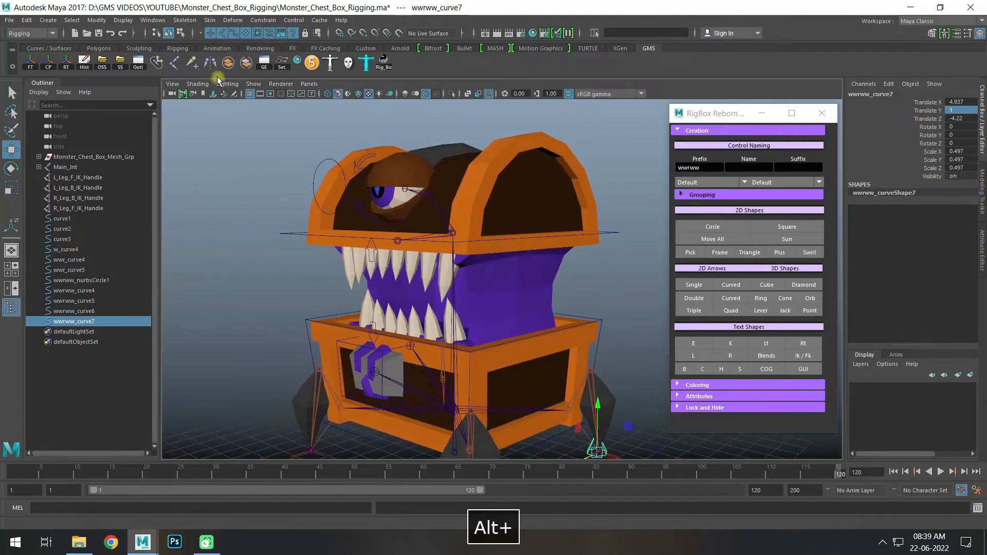
{"action": "left_click", "coordinate": [256, 85]}
{"action": "left_click", "coordinate": [313, 170]}
{"action": "left_click_drag", "start_coordinate": [286, 180], "coordinate": [324, 185], "text": "alt"}
{"action": "left_click", "coordinate": [318, 197]}
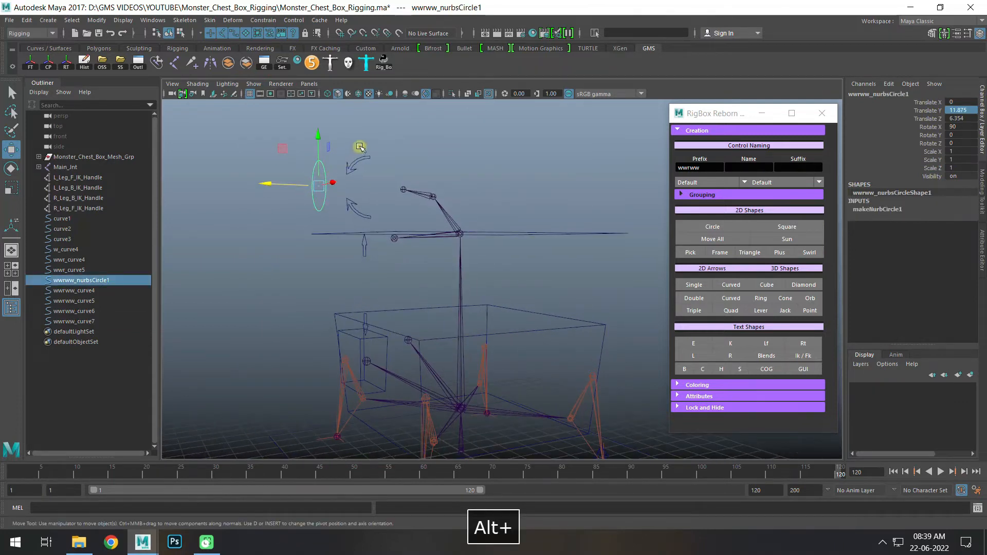
- Try rotating the upper eyelid's curved arrow control, and undo the rotation
{"action": "left_click", "coordinate": [332, 176]}
{"action": "key", "text": "e"}
{"action": "left_click_drag", "start_coordinate": [326, 150], "coordinate": [315, 154]}
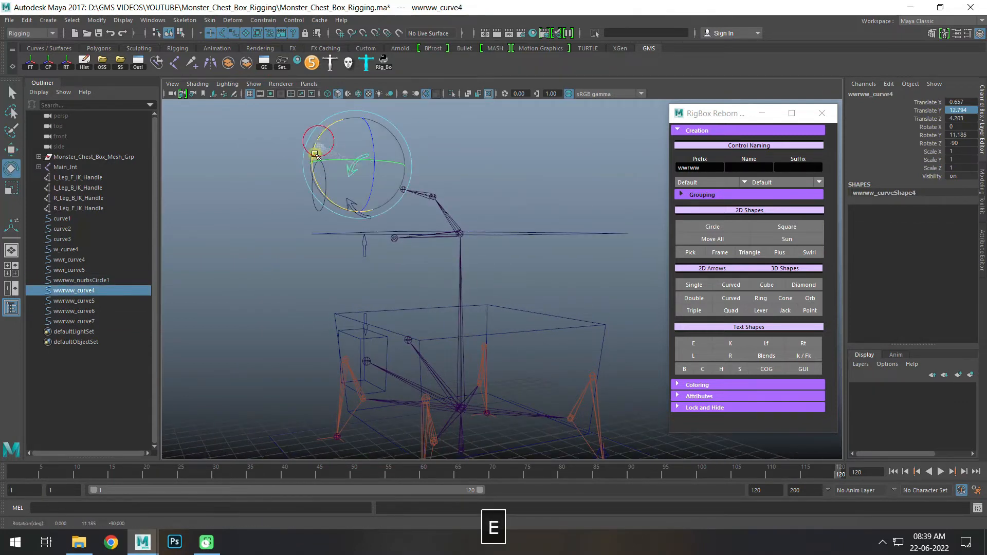
{"action": "key", "text": "ctrl+z"}
- Snap the pivots of the upper and lower eyelid arrow controls to the joint at the eye
{"action": "key", "text": "q"}
{"action": "key", "text": "w"}
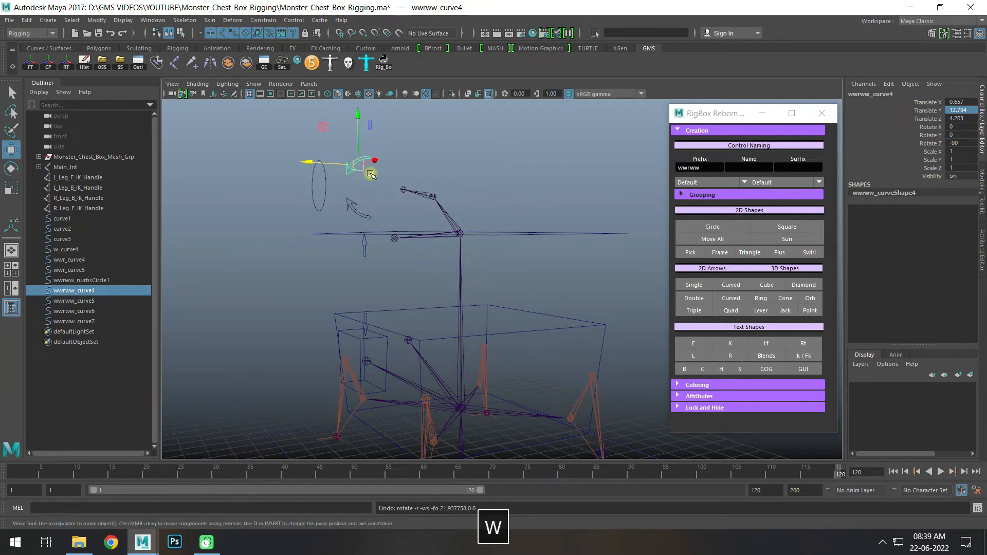
{"action": "key", "text": "d"}
{"action": "key", "text": "v"}
{"action": "middle_click_drag", "start_coordinate": [408, 204], "coordinate": [403, 190]}
{"action": "left_click", "coordinate": [358, 205]}
{"action": "key", "text": "d"}
{"action": "key", "text": "v"}
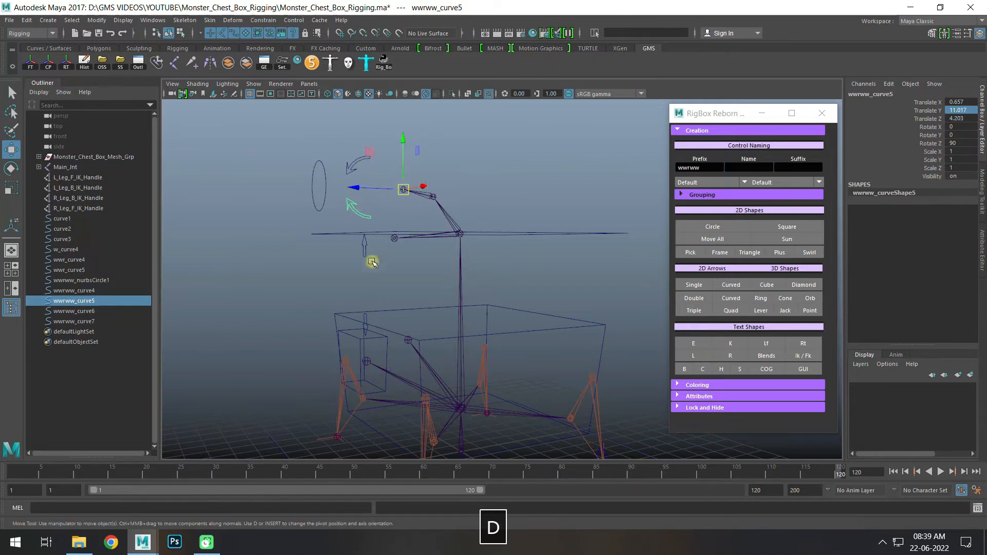
- Examine the pivot placement of the teeth arrow, lock and leg cone controls by selecting them in turn
{"action": "left_click", "coordinate": [362, 246]}
{"action": "left_click", "coordinate": [368, 325]}
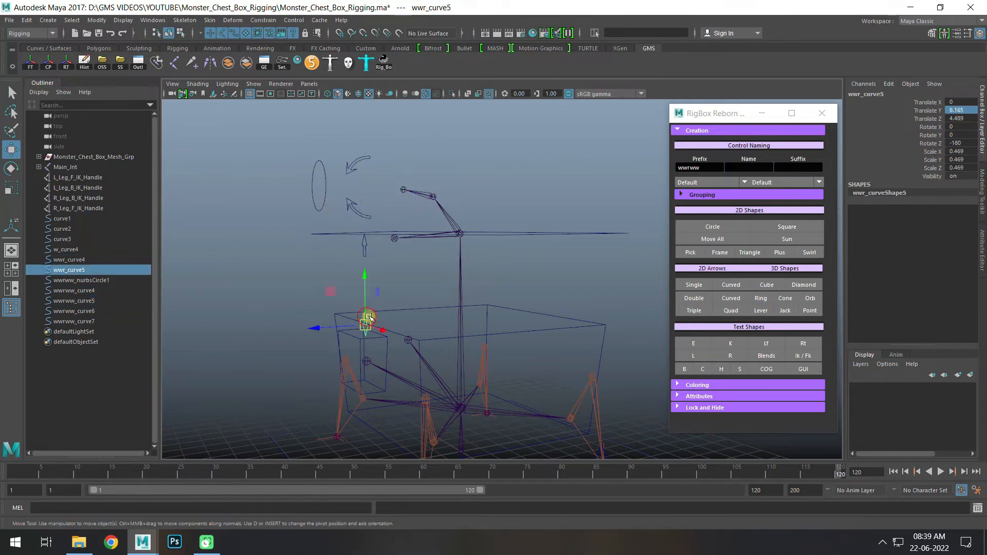
{"action": "left_click_drag", "start_coordinate": [368, 322], "coordinate": [359, 288], "text": "alt"}
{"action": "left_click", "coordinate": [360, 288]}
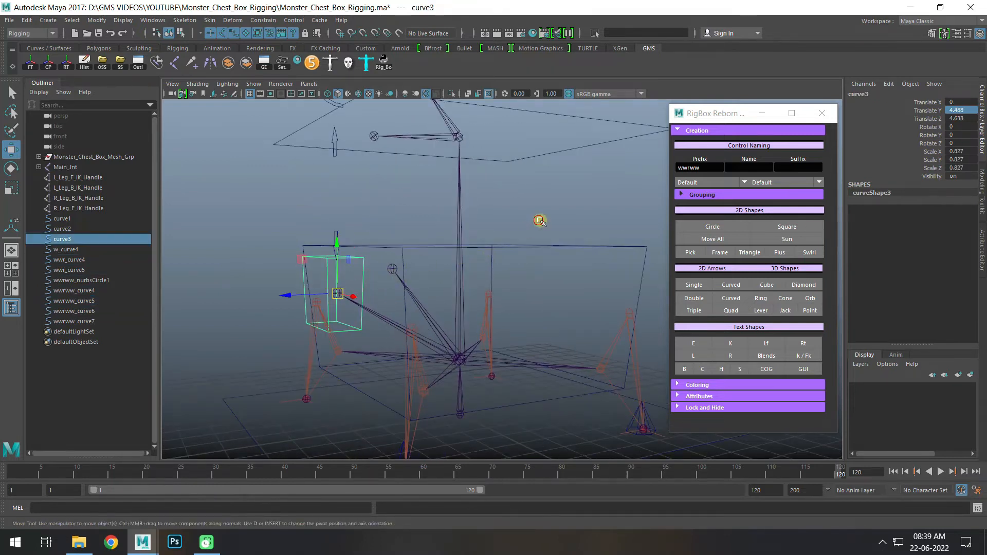
{"action": "mouse_move", "coordinate": [539, 221]}
{"action": "left_mouse_down", "text": "alt"}
{"action": "mouse_move", "coordinate": [458, 331]}
{"action": "mouse_move", "coordinate": [540, 233]}
{"action": "left_mouse_up", "text": "alt"}
{"action": "left_click", "coordinate": [458, 155]}
{"action": "left_click_drag", "start_coordinate": [458, 154], "coordinate": [418, 335], "text": "alt"}
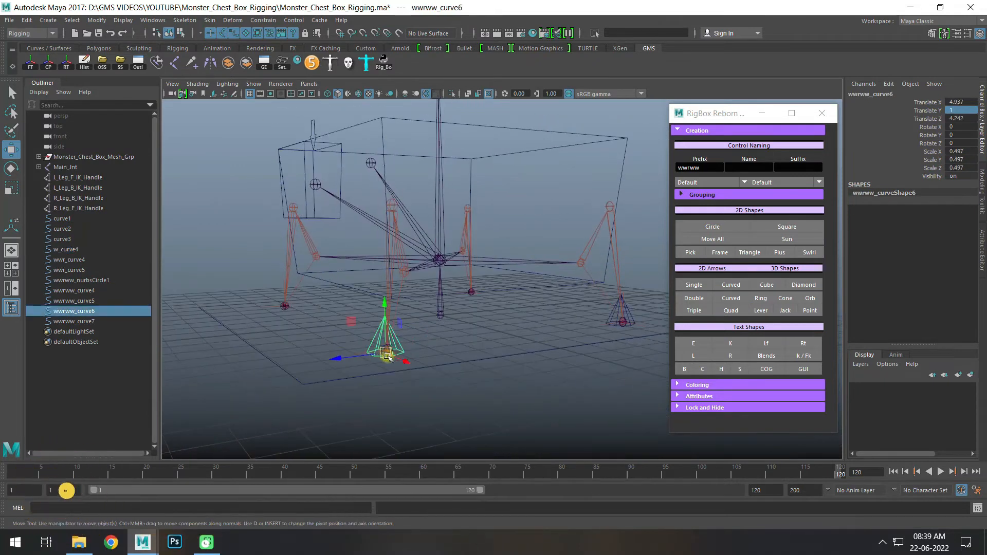
{"action": "left_click", "coordinate": [629, 310]}
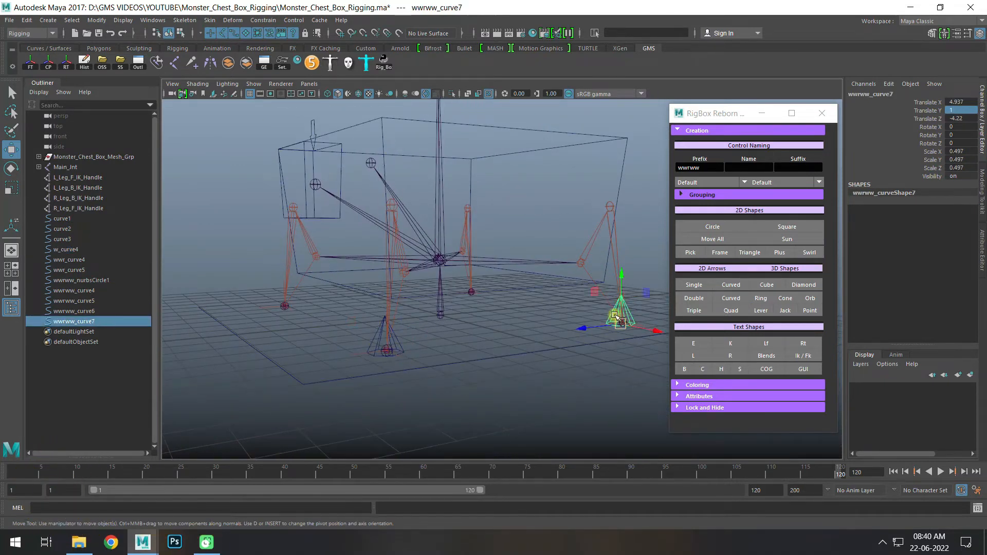
{"action": "left_click_drag", "start_coordinate": [630, 310], "coordinate": [434, 194], "text": "alt"}
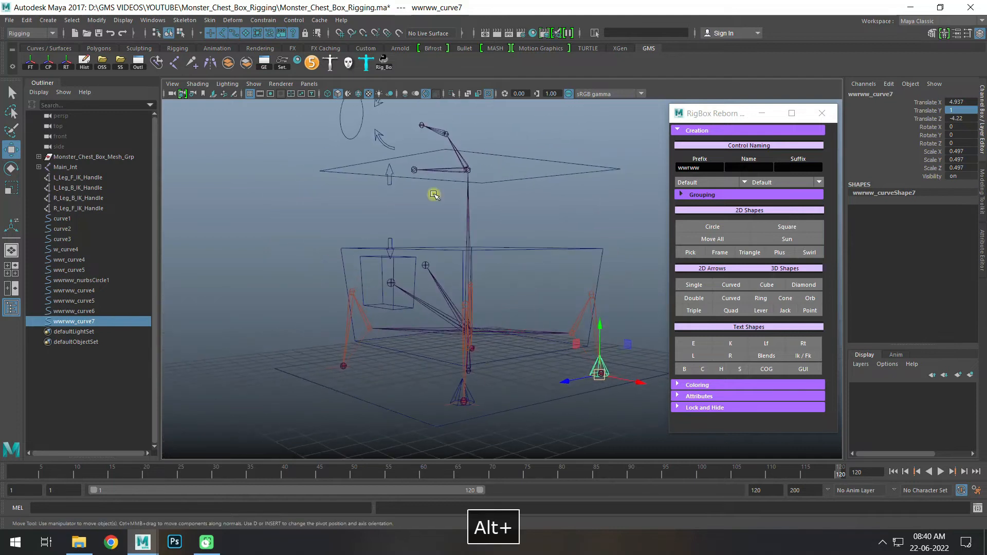
- Show the chest's polygon meshes in the viewport again and frame the whole model
{"action": "left_click", "coordinate": [254, 83]}
{"action": "left_click", "coordinate": [266, 176]}
{"action": "right_click_drag", "start_coordinate": [511, 215], "coordinate": [554, 296], "text": "alt"}
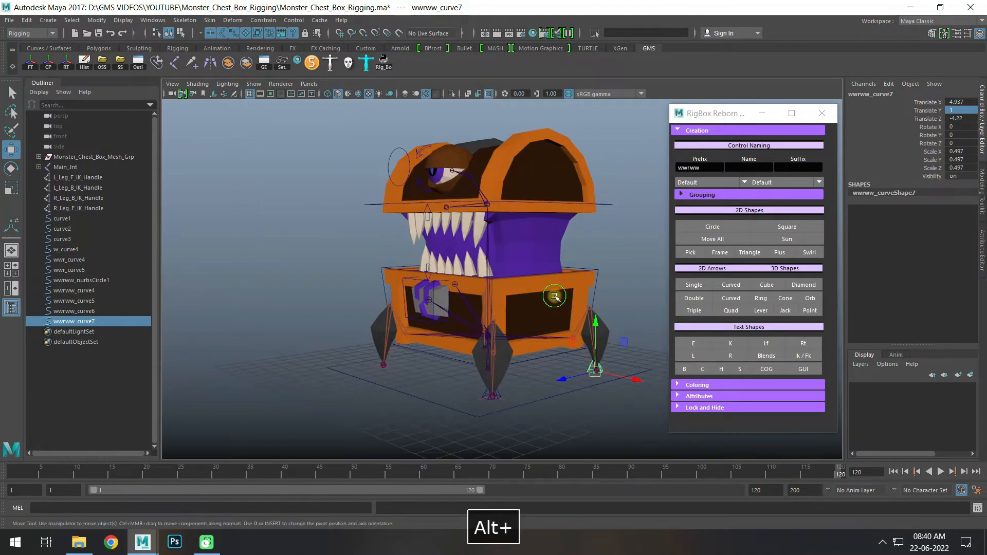
- Rename the square ground curve as Main_Ctrl and the curve around the lower box as Root_Ctrl
{"action": "double_click", "coordinate": [66, 218]}
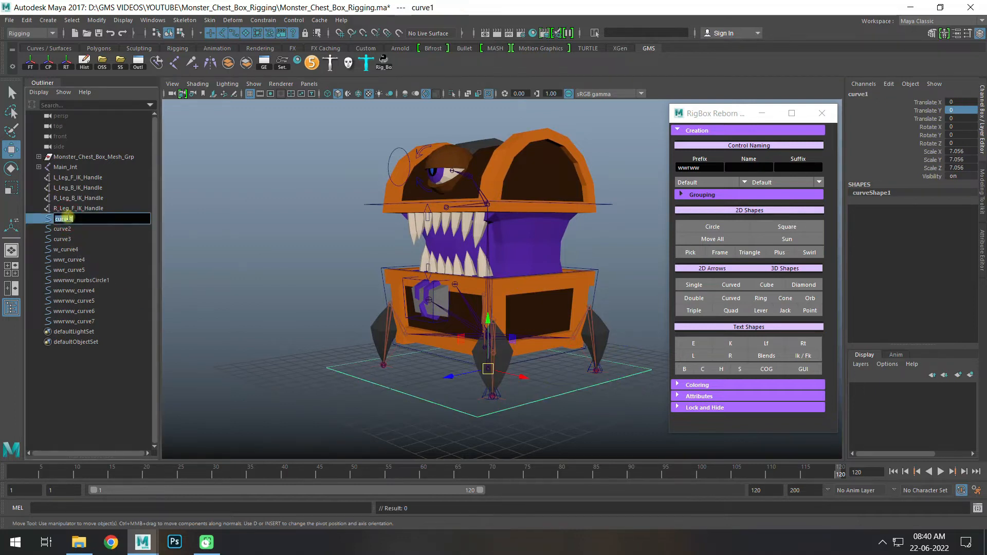
{"action": "type", "text": "Main_Ctrl"}
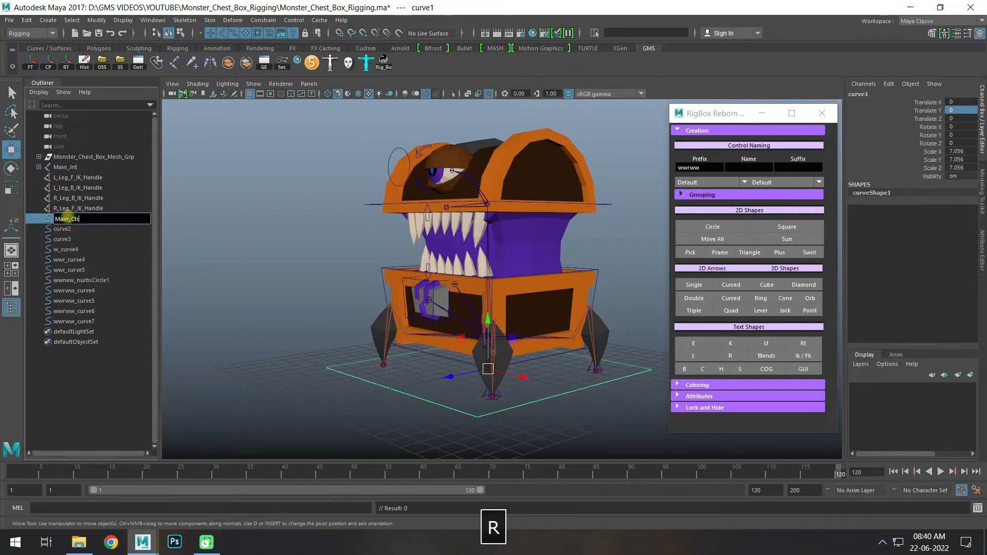
{"action": "key", "text": "Return"}
{"action": "double_click", "coordinate": [76, 228]}
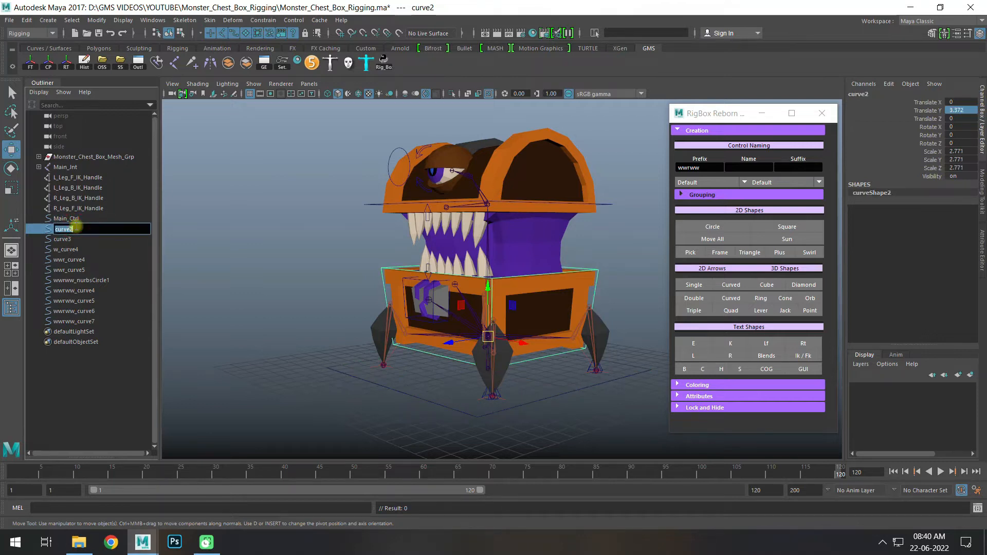
{"action": "type", "text": "Root_"}
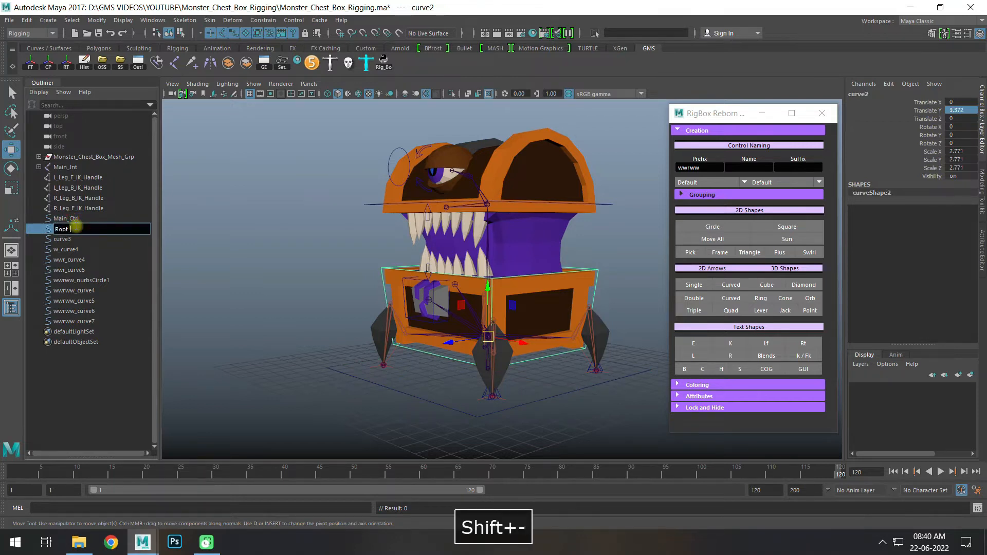
{"action": "type", "text": "Ctrl"}
{"action": "key", "text": "Return"}
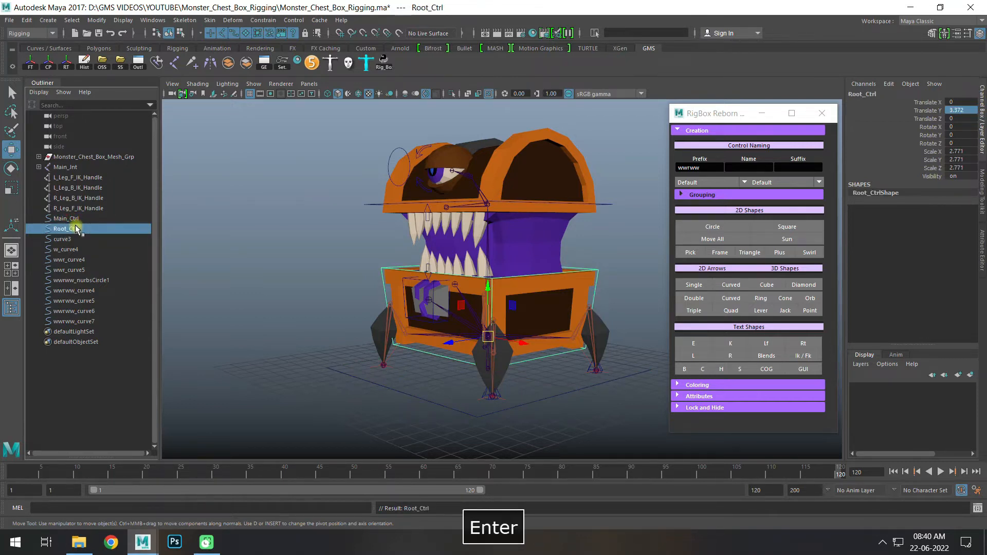
- Rename the lock plate's curve as Lock_Ctrl and the curve at the lid's base as Head_Ctrl
{"action": "double_click", "coordinate": [71, 240]}
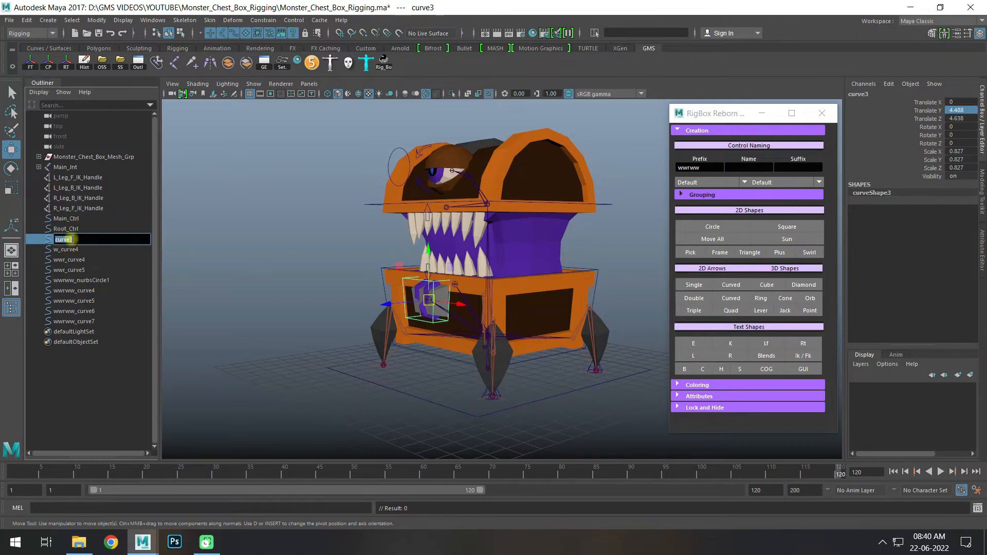
{"action": "type", "text": "Lock_Ctrl"}
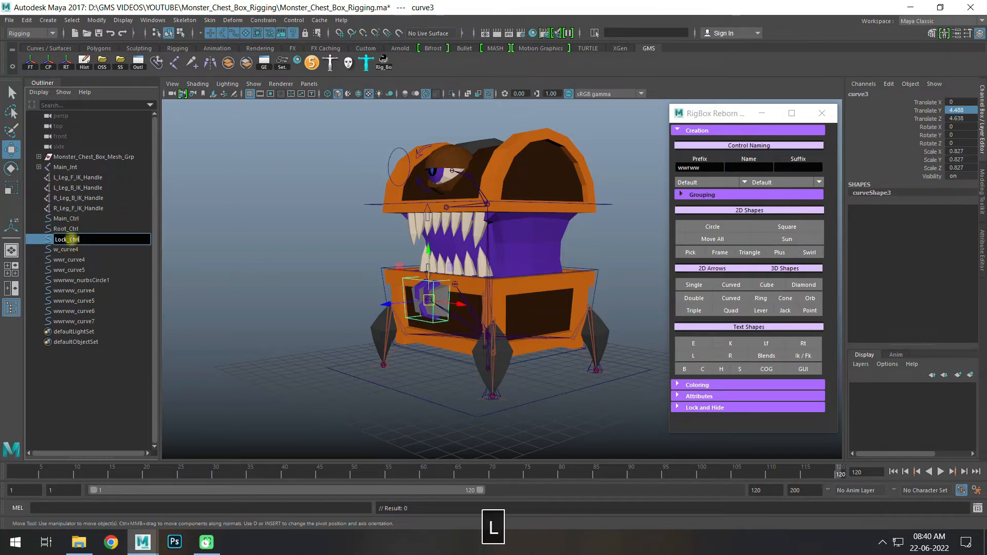
{"action": "key", "text": "Return"}
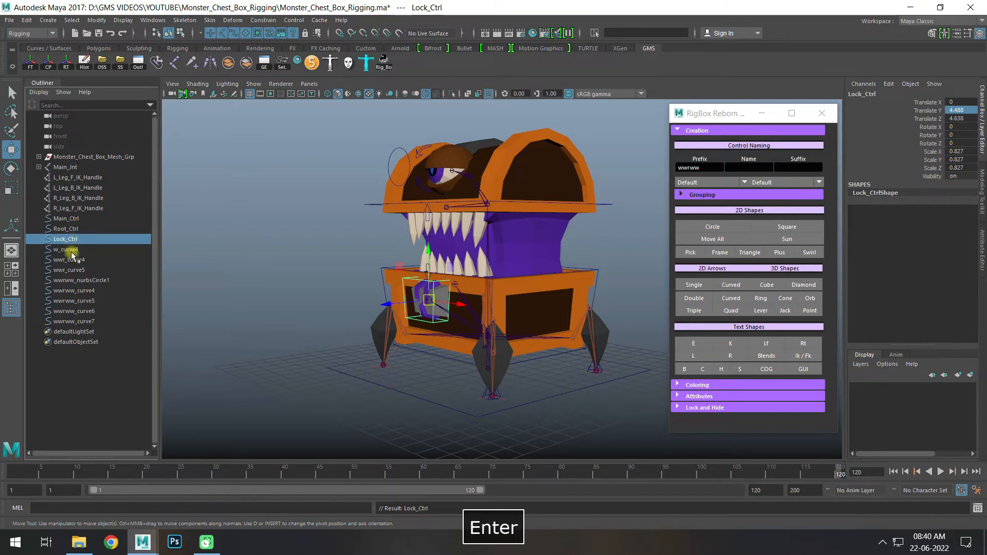
{"action": "double_click", "coordinate": [72, 250]}
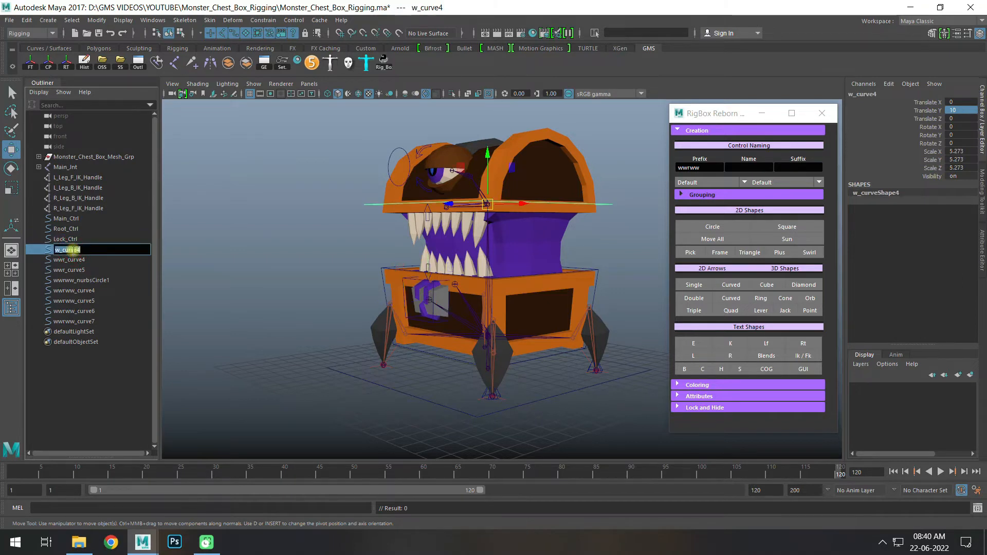
{"action": "type", "text": "Head_Ctrl"}
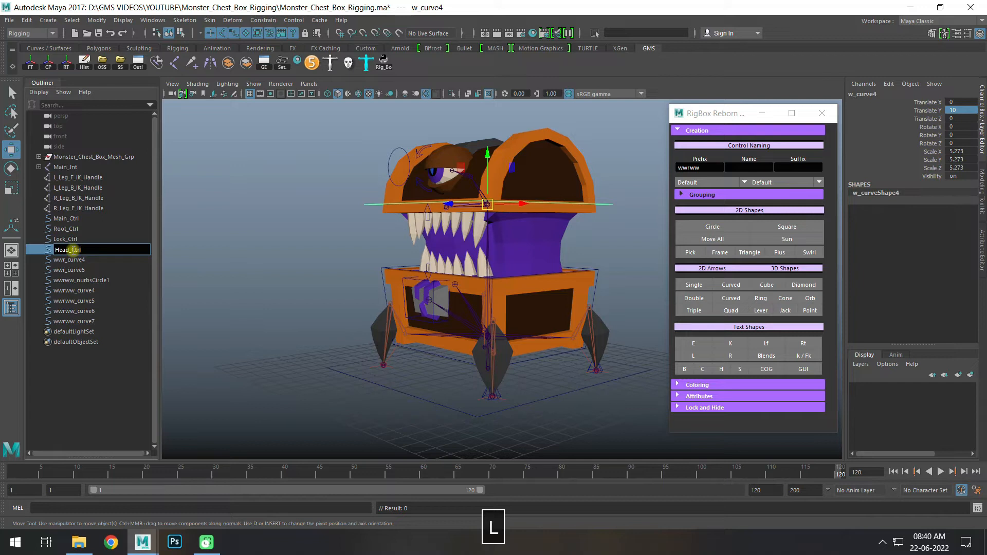
{"action": "key", "text": "Return"}
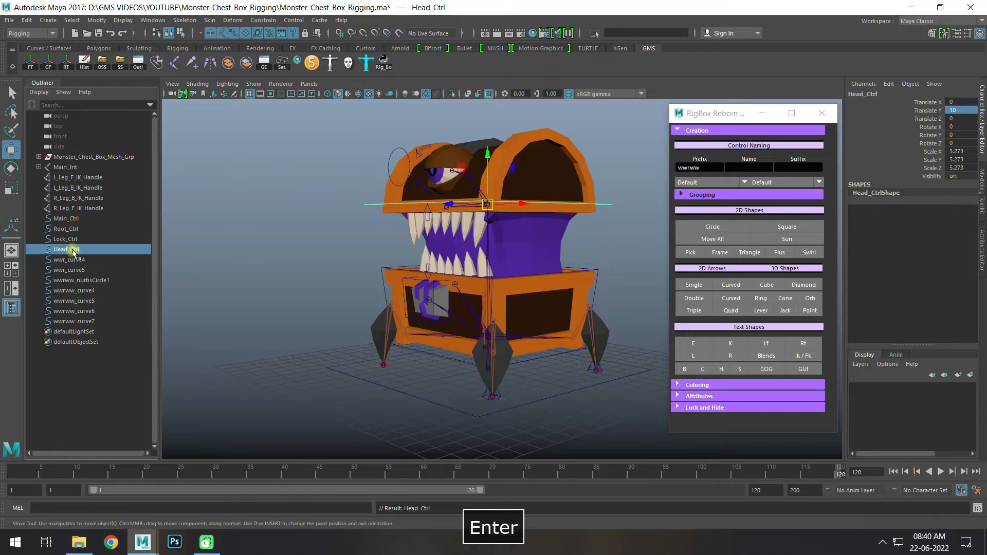
- Rename the upper jaw's arrow curve as Upper_Teeth_Ctrl and the lower jaw's arrow curve as Lower_Teeth_Ctrl
{"action": "double_click", "coordinate": [75, 260]}
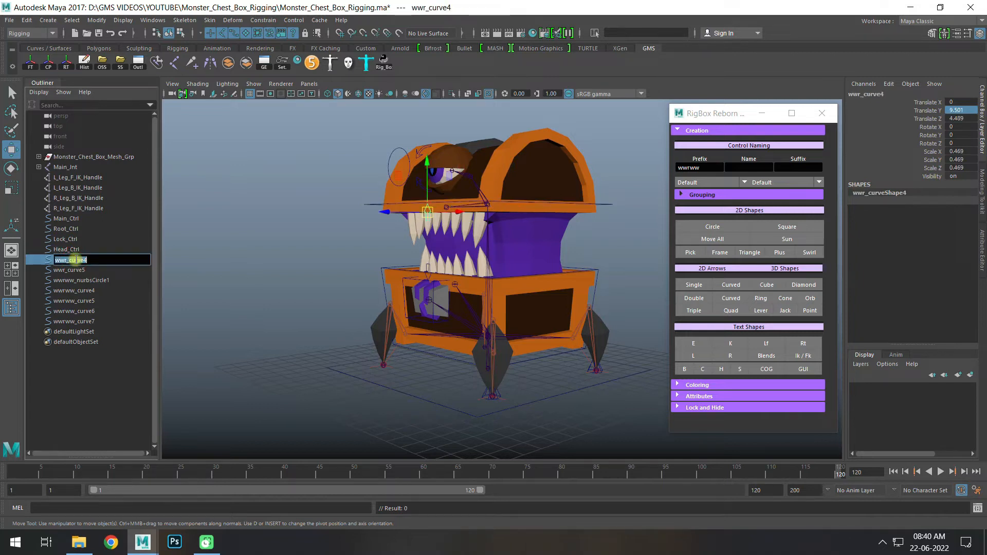
{"action": "type", "text": "T"}
{"action": "key", "text": "BackSpace"}
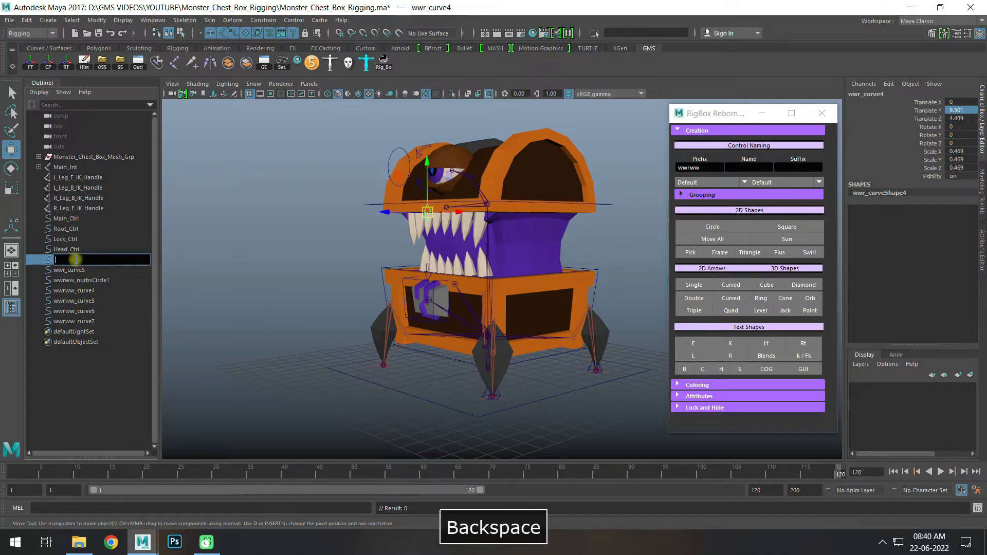
{"action": "type", "text": "Upper_"}
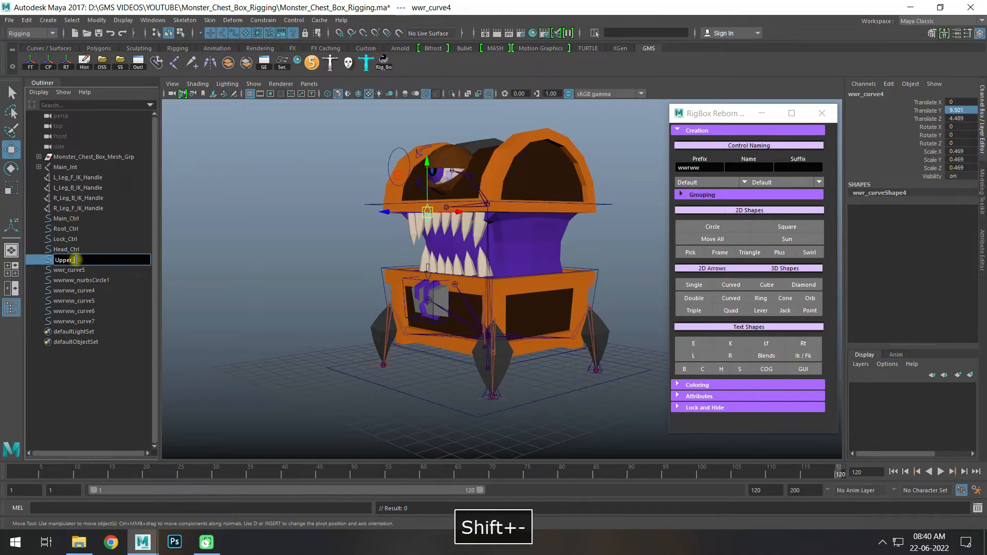
{"action": "type", "text": "Teeth"}
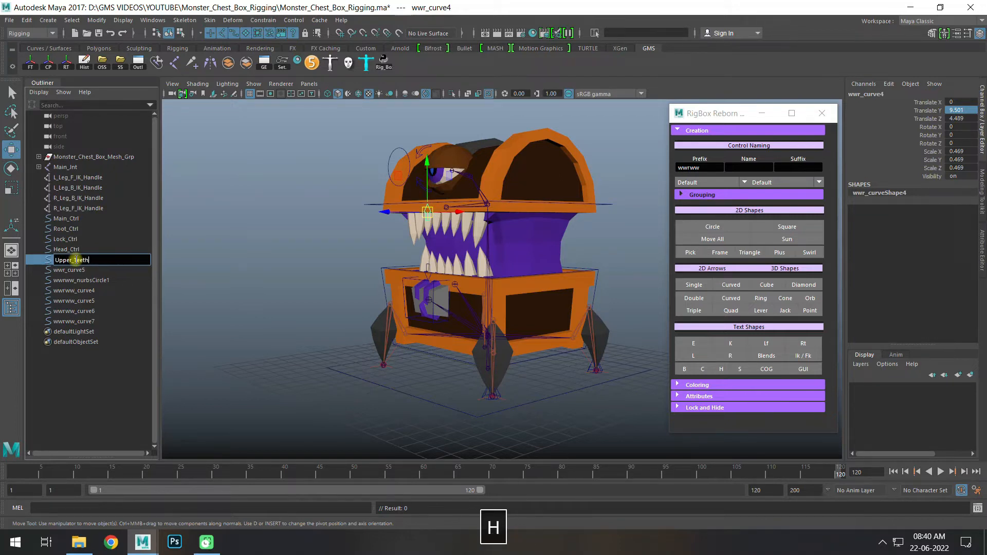
{"action": "type", "text": "_Ctrl"}
{"action": "key", "text": "ctrl+a"}
{"action": "key", "text": "ctrl+c"}
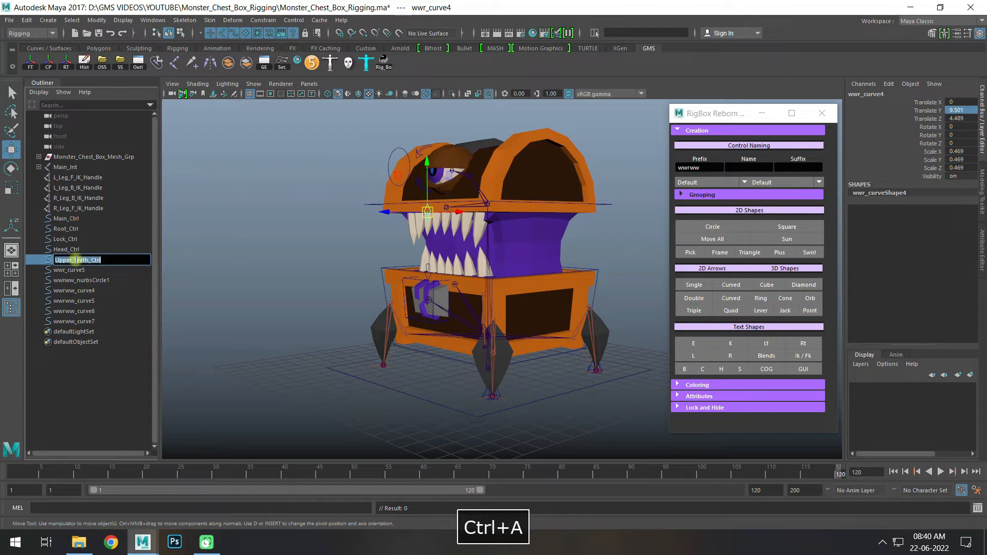
{"action": "double_click", "coordinate": [70, 271]}
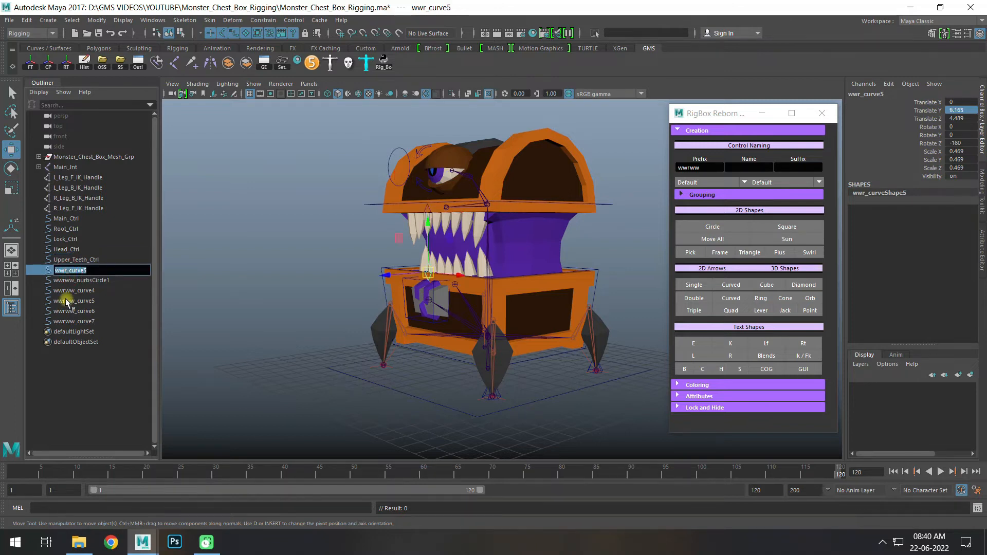
{"action": "key", "text": "ctrl+v"}
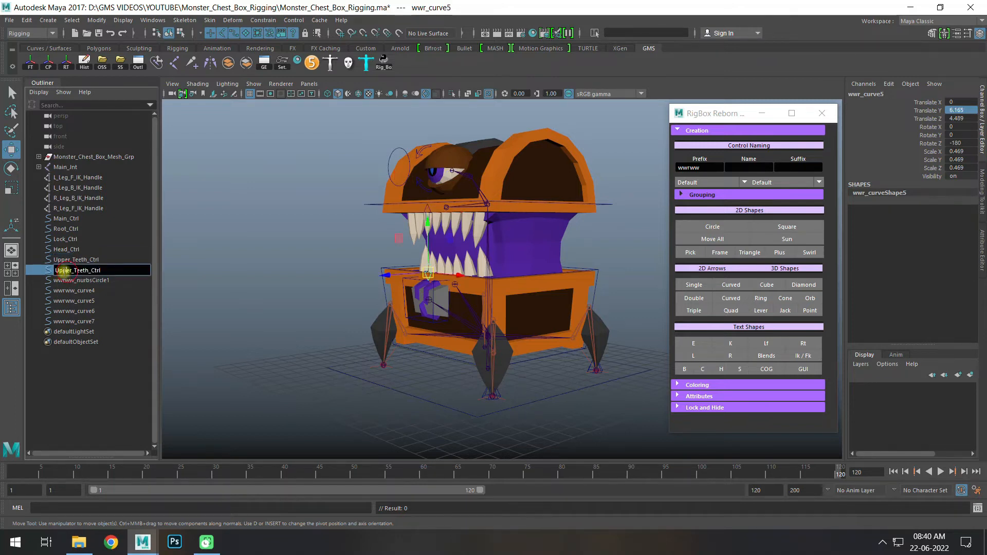
{"action": "type", "text": "Low"}
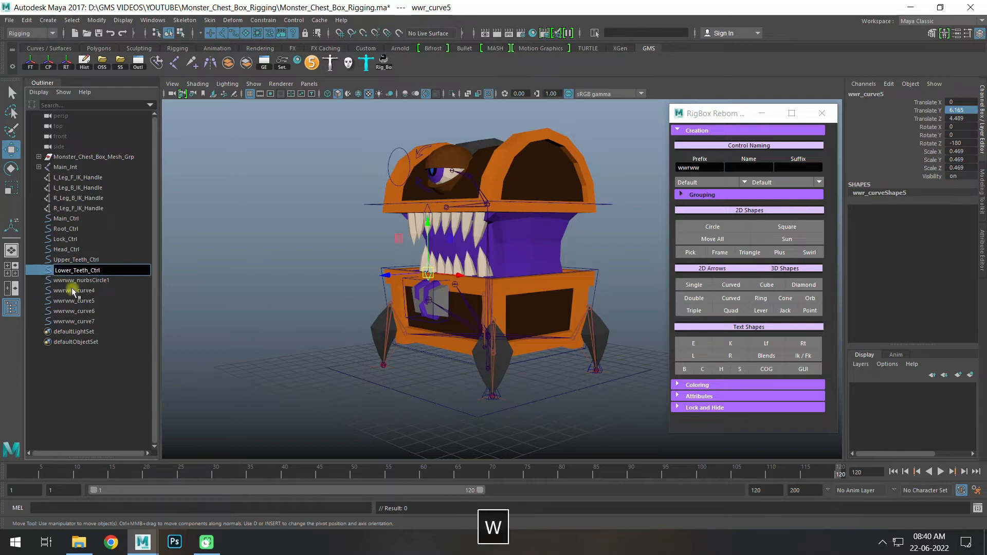
- Rename the circle curve in front of the eye as Eye_Ball_Ctrl
{"action": "double_click", "coordinate": [75, 281]}
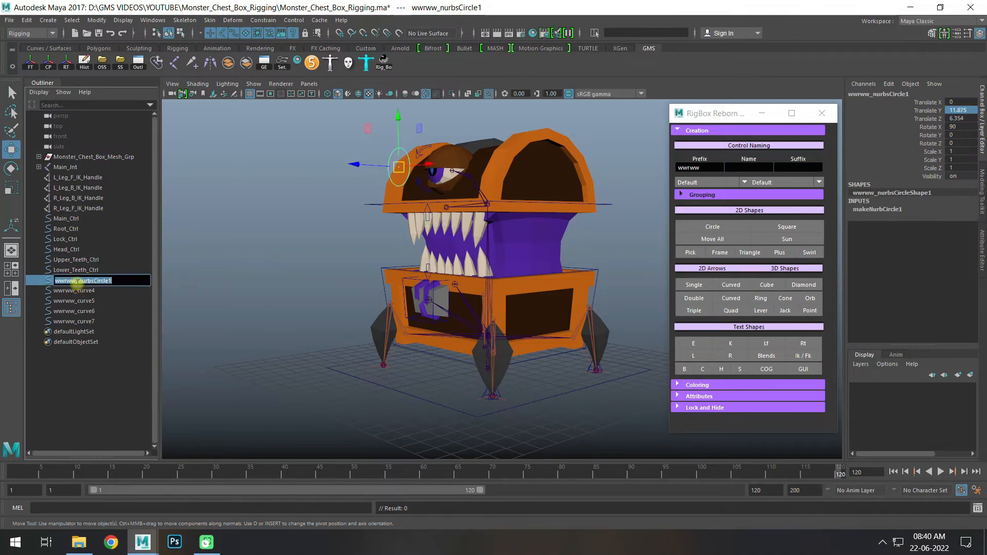
{"action": "type", "text": "Eye_"}
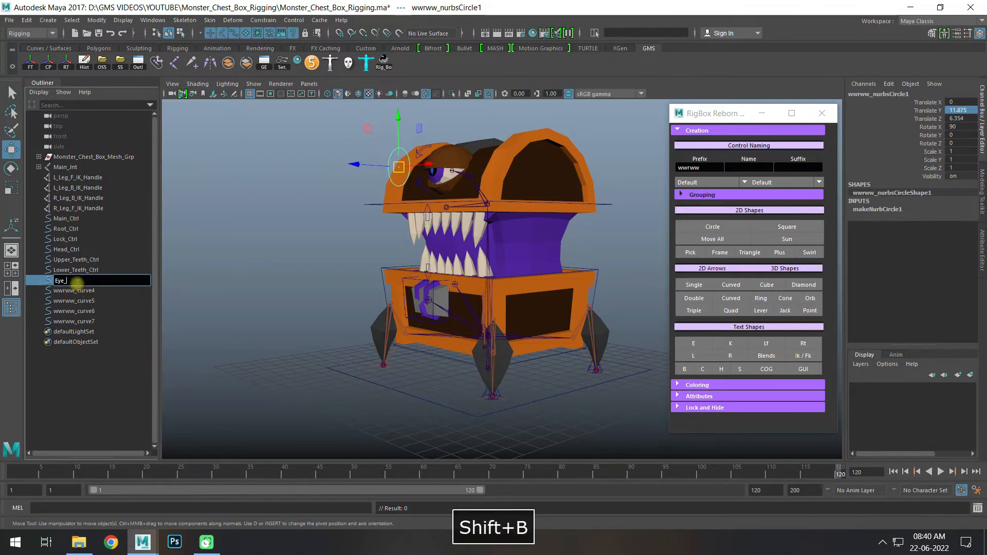
{"action": "type", "text": "Ball_Ctrl"}
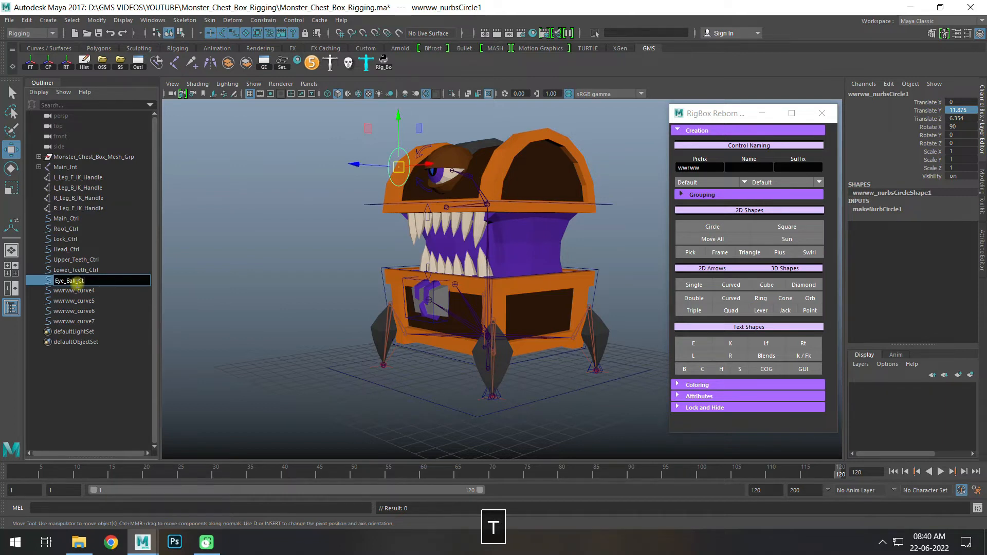
{"action": "key", "text": "Return"}
- Rename the curved arrow curve above the eye as Upper_Eye_Lip_Ctrl and copy that name
{"action": "double_click", "coordinate": [84, 290]}
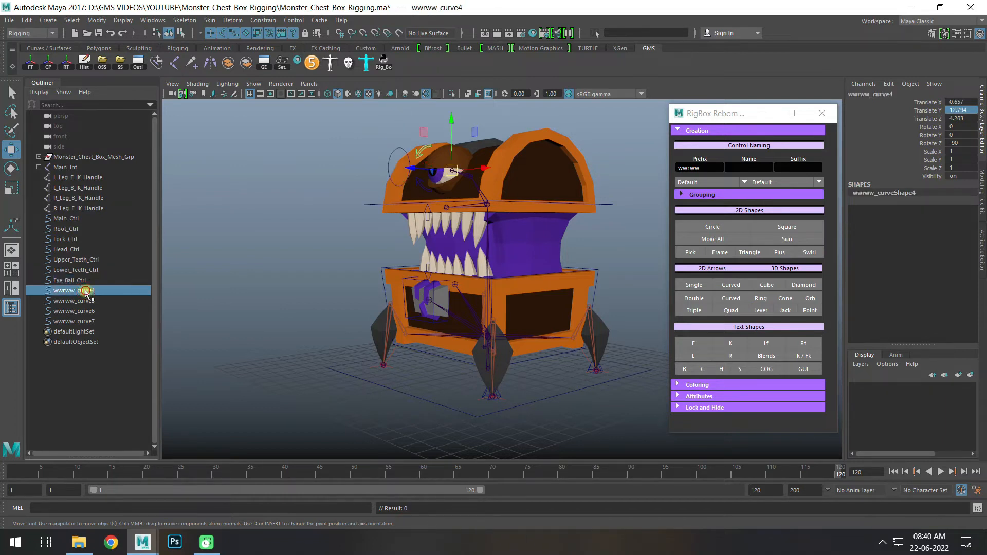
{"action": "type", "text": "U"}
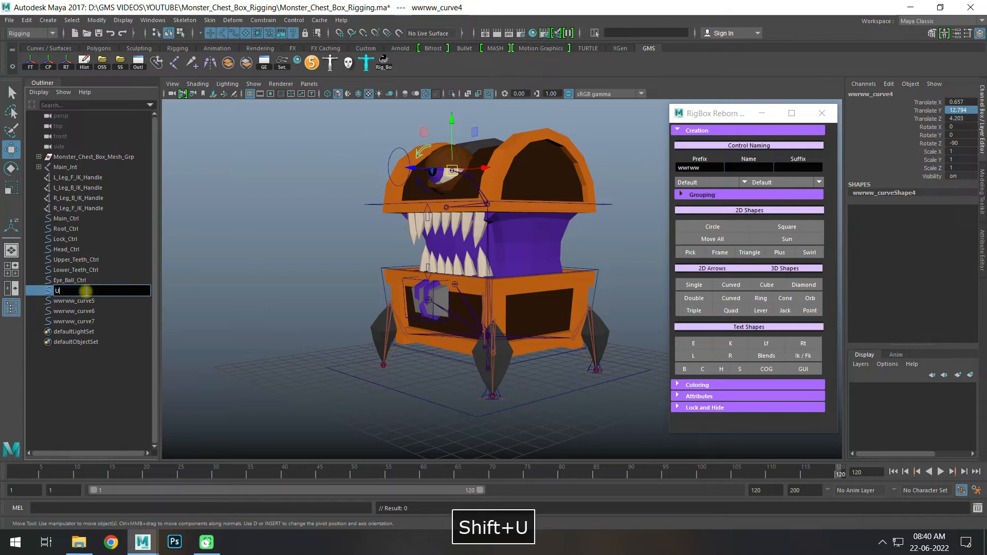
{"action": "type", "text": "pper_"}
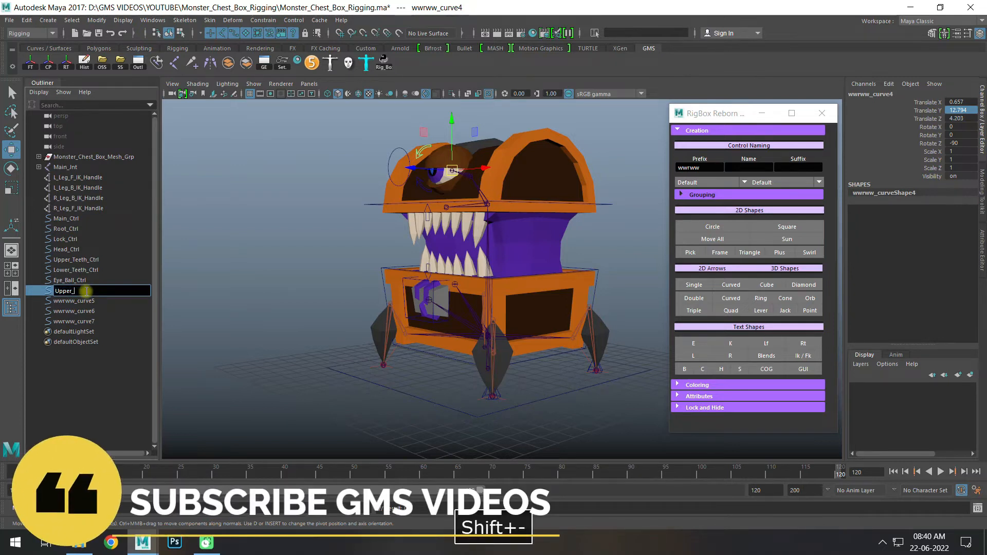
{"action": "type", "text": "Eye_"}
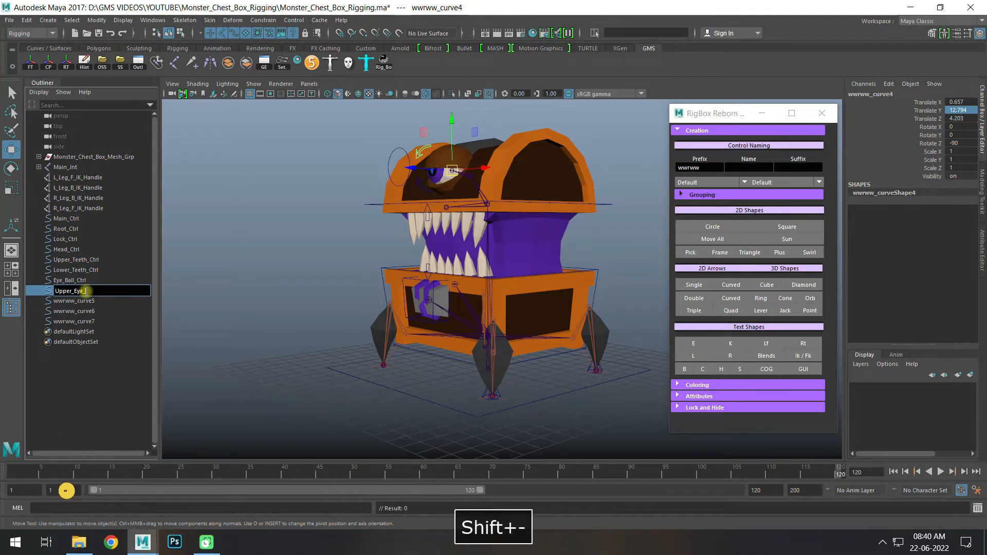
{"action": "type", "text": "Lip_Ctrl"}
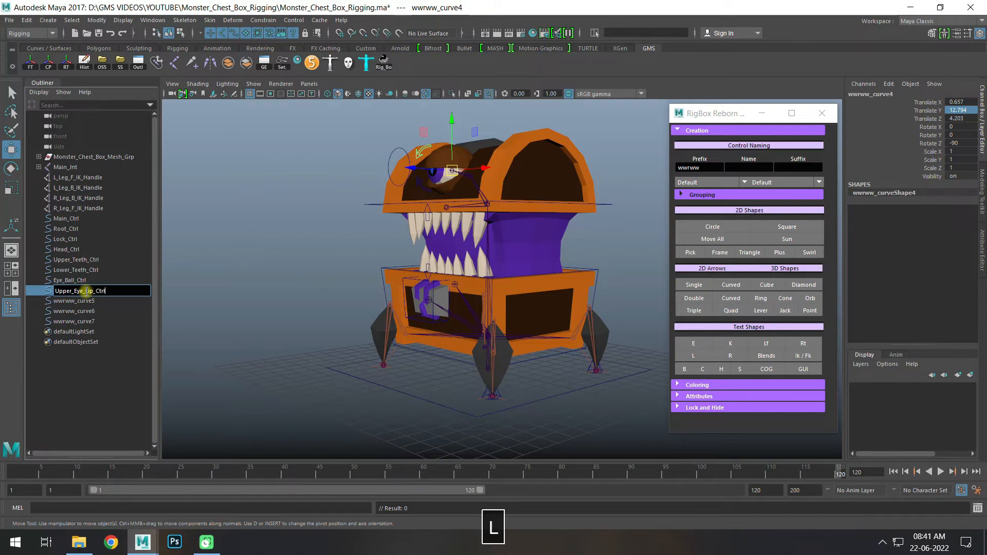
{"action": "key", "text": "ctrl+a"}
{"action": "key", "text": "ctrl+c"}
- Rename the curved arrow curve below the eye as Lower_Eye_Lip_Ctrl, reusing the copied name
{"action": "double_click", "coordinate": [84, 302]}
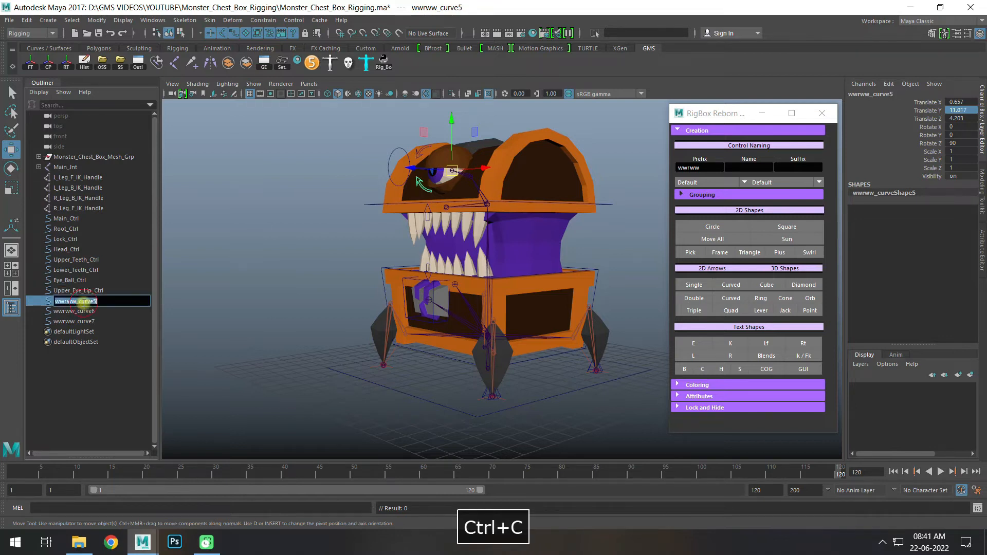
{"action": "key", "text": "ctrl+v"}
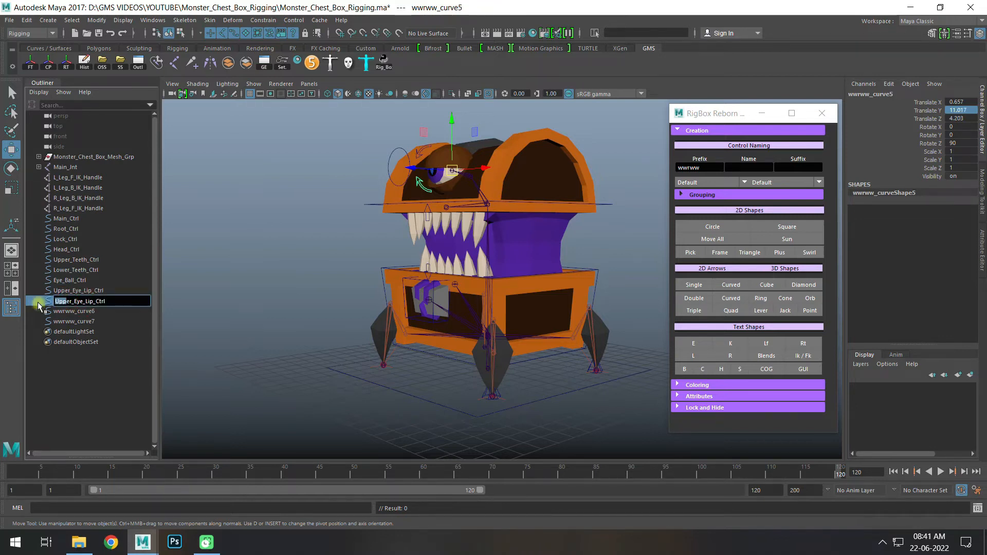
{"action": "type", "text": "Low"}
{"action": "key", "text": "Return"}
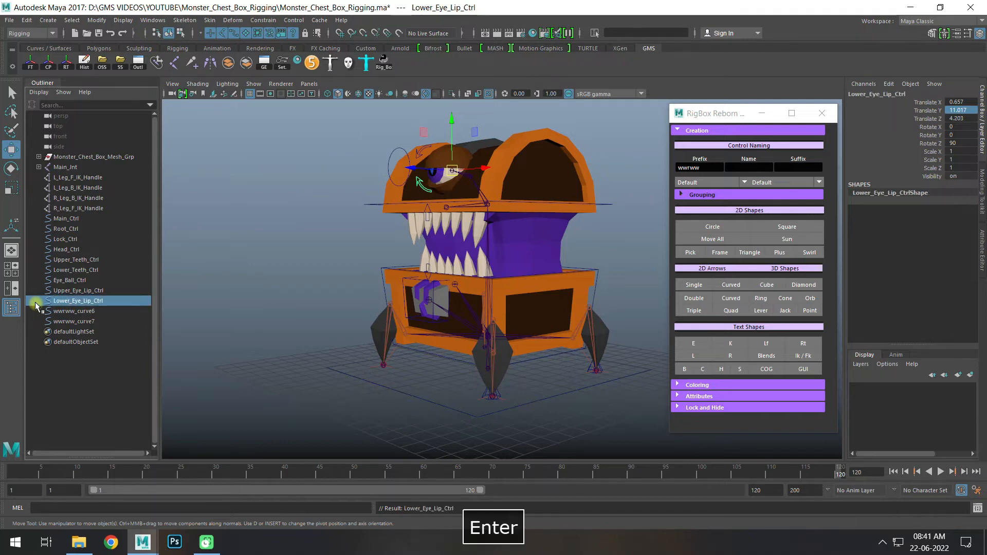
- Rename the left front foot's curve as L_Leg_F_Ctrl and copy that name
{"action": "double_click", "coordinate": [65, 311]}
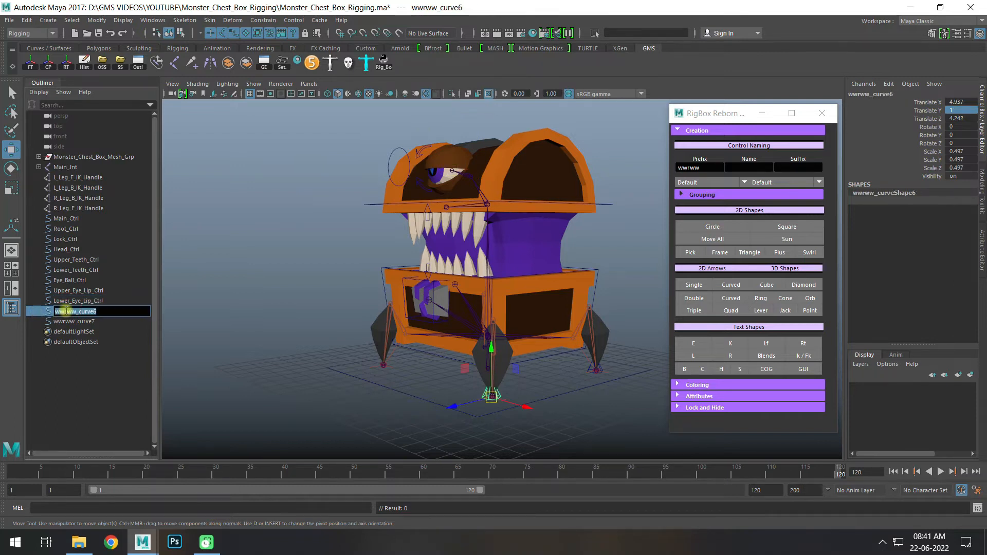
{"action": "type", "text": "L_Le"}
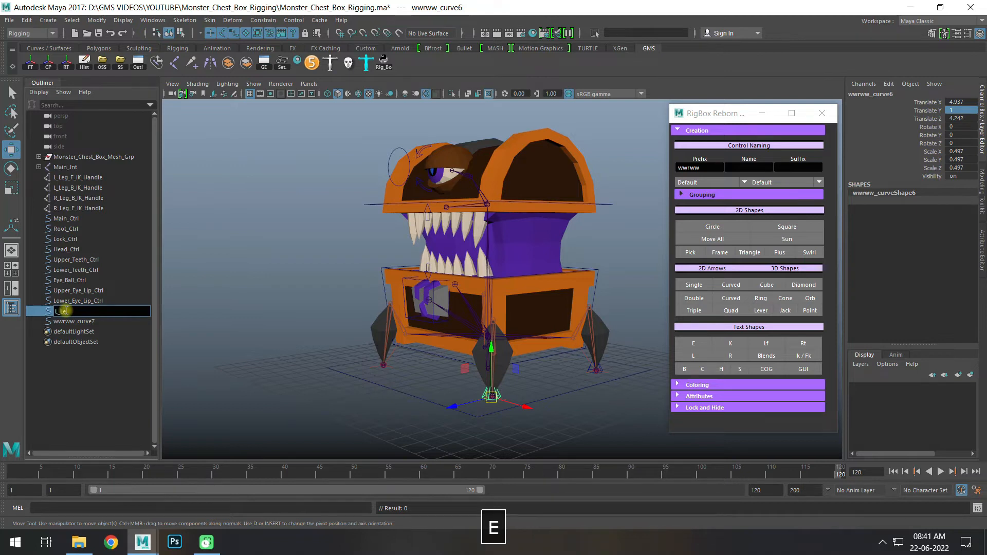
{"action": "type", "text": "g_F_Ctrl"}
{"action": "key", "text": "ctrl+a"}
{"action": "key", "text": "ctrl+c"}
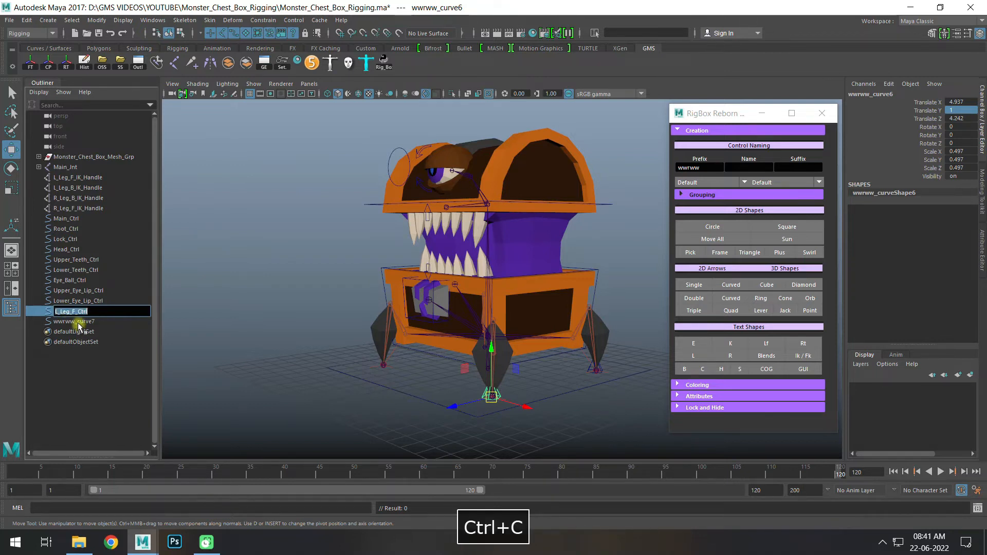
- Rename the left back foot's curve as L_Leg_B_Ctrl, reusing the copied name
{"action": "double_click", "coordinate": [76, 321]}
{"action": "key", "text": "ctrl+v"}
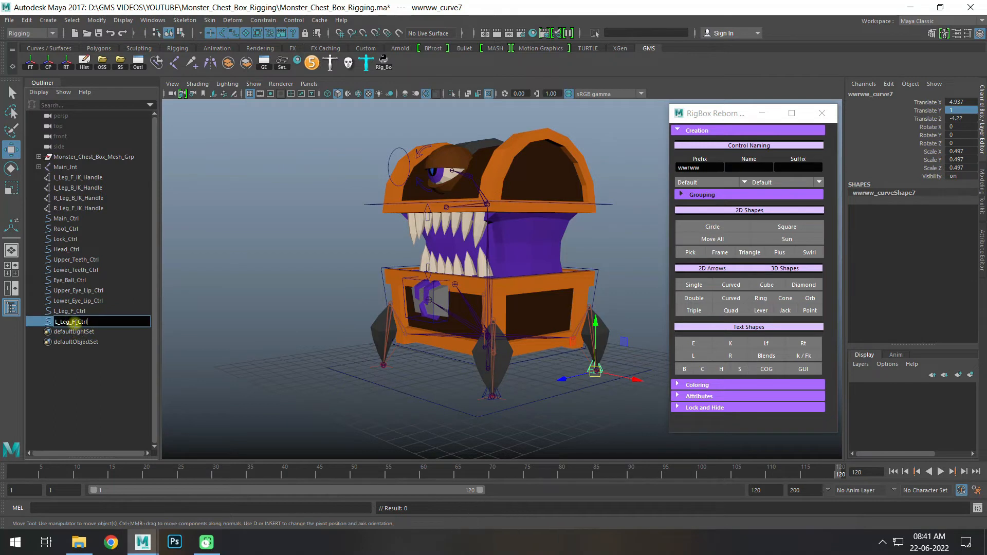
{"action": "key", "text": "BackSpace"}
{"action": "type", "text": "B"}
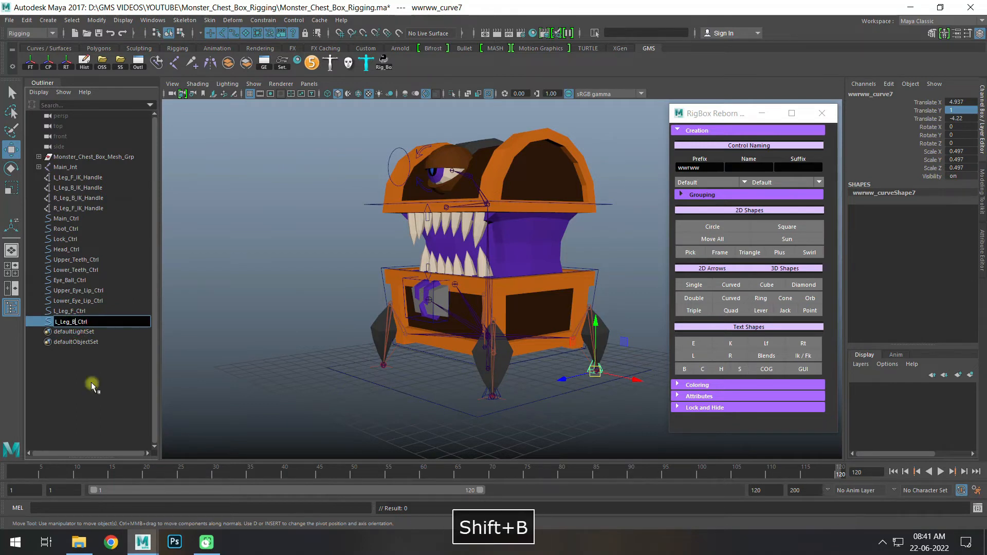
{"action": "key", "text": "Return"}
{"action": "left_click", "coordinate": [328, 328]}
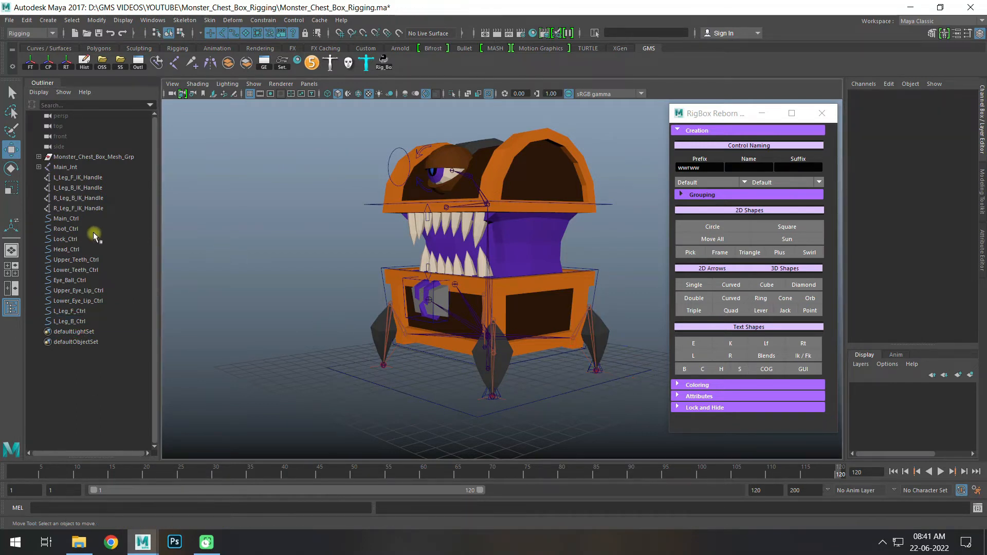
- Freeze the transformations and delete the history of all control curves from Main_Ctrl through L_Leg_B_Ctrl
{"action": "left_click", "coordinate": [67, 218]}
{"action": "left_click", "coordinate": [85, 323], "text": "shift"}
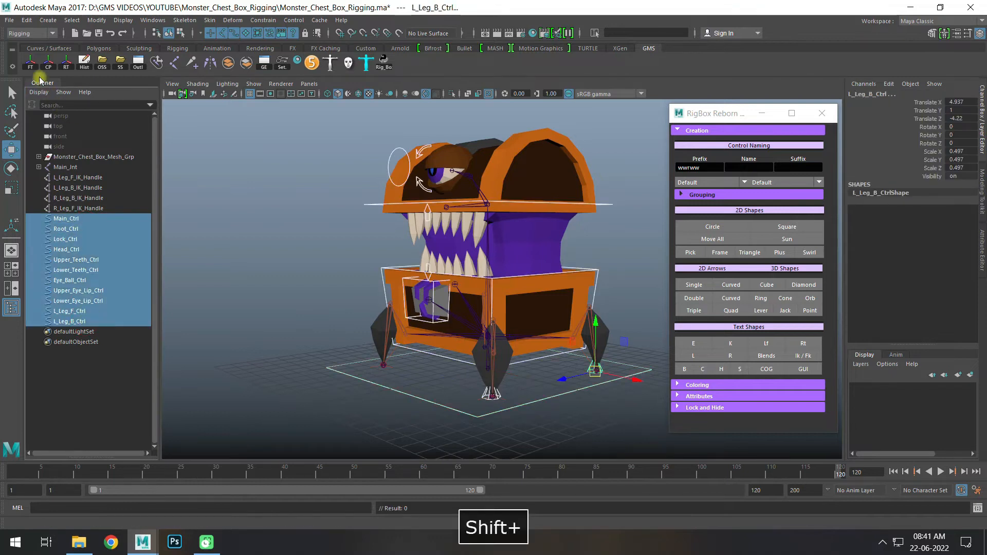
{"action": "left_click", "coordinate": [30, 62]}
{"action": "left_click", "coordinate": [84, 63]}
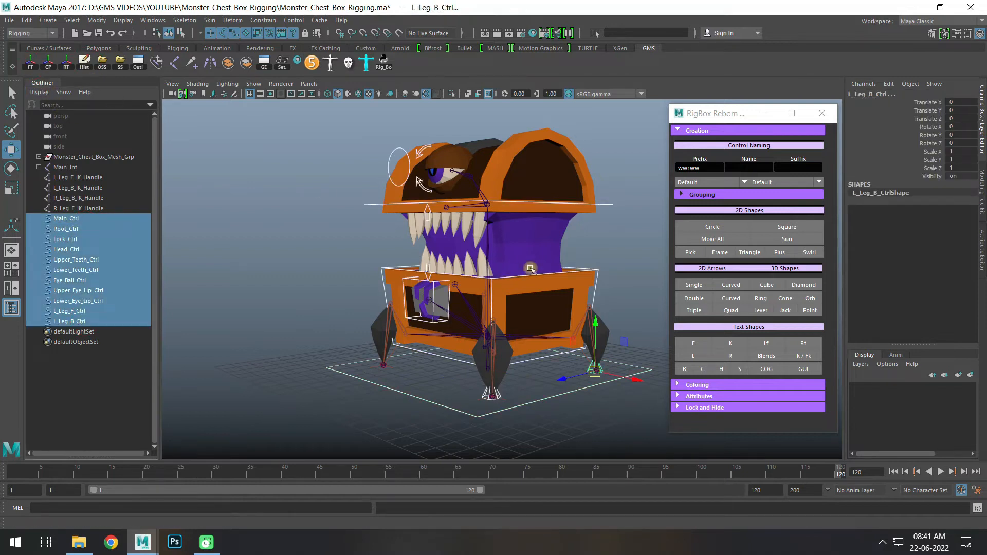
{"action": "left_click", "coordinate": [631, 242]}
- Color the square ground curve Main_Ctrl red with RigBox's coloring options
{"action": "right_click_drag", "start_coordinate": [547, 279], "coordinate": [565, 294], "text": "alt"}
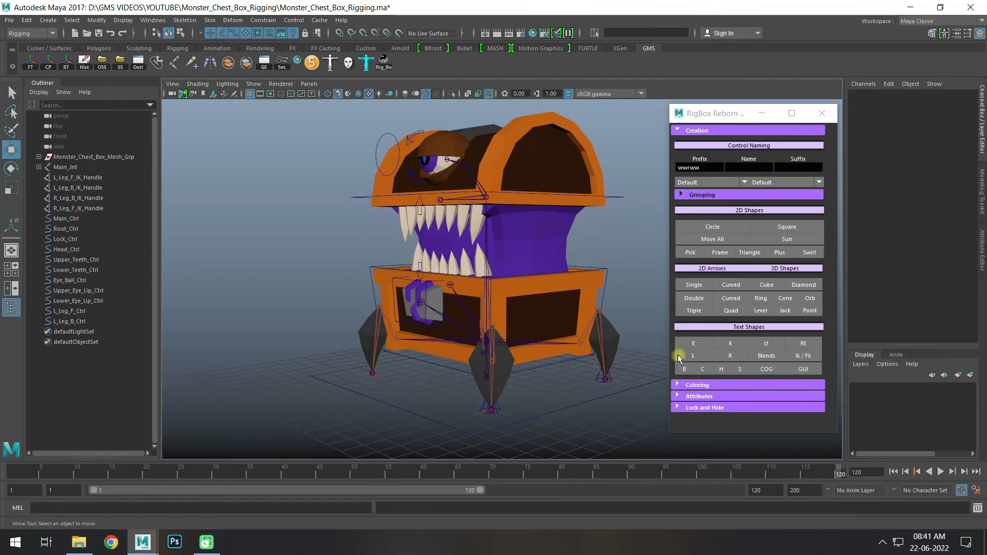
{"action": "left_click", "coordinate": [698, 385]}
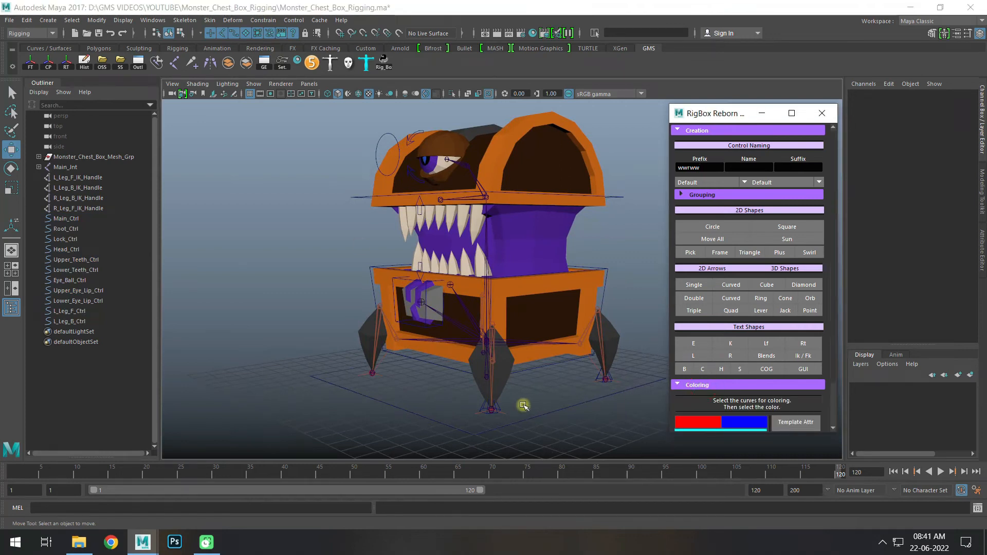
{"action": "type", "text": "q"}
{"action": "left_click", "coordinate": [525, 419]}
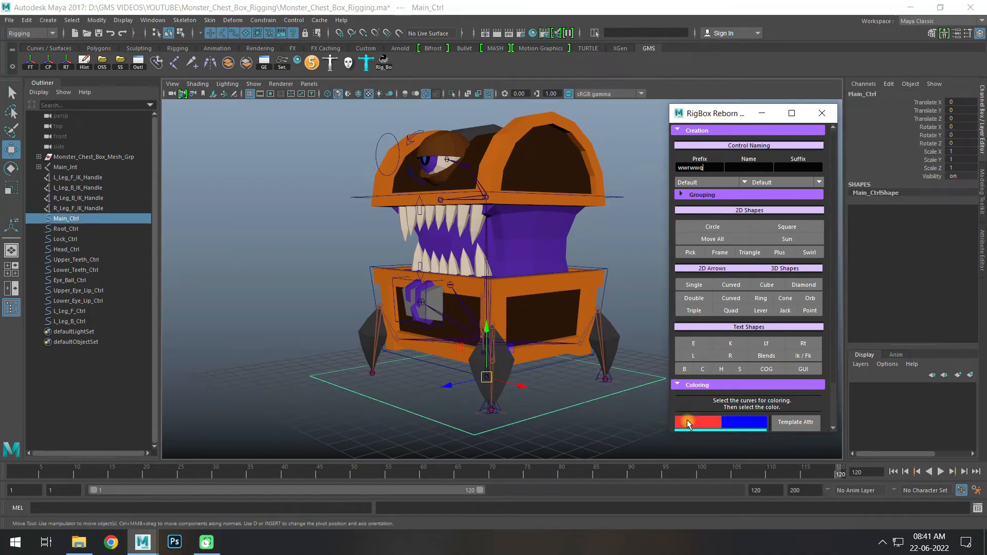
- Color both left foot curves, L_Leg_F_Ctrl and L_Leg_B_Ctrl, and the lower box curve Root_Ctrl yellow
{"action": "left_click", "coordinate": [494, 412]}
{"action": "key", "text": "q"}
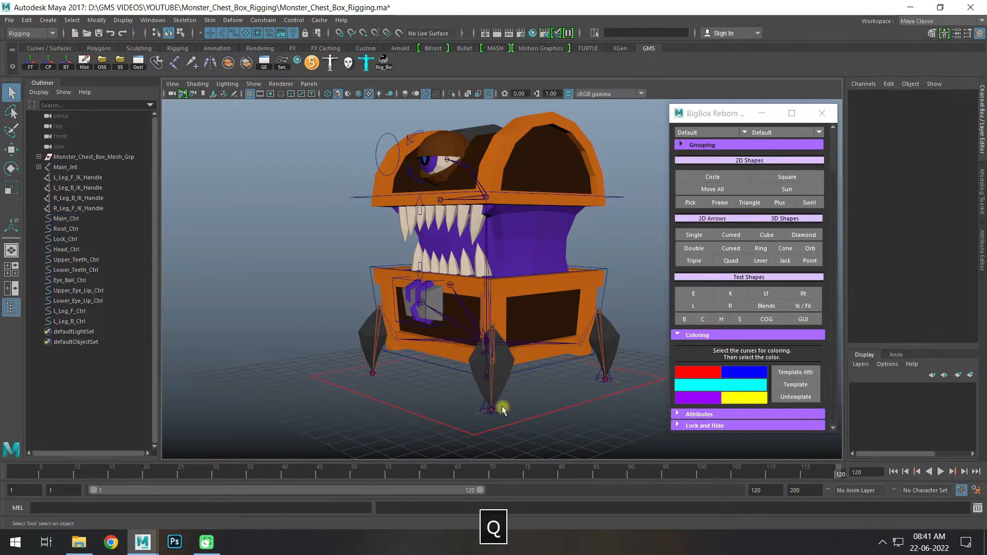
{"action": "left_click", "coordinate": [501, 410]}
{"action": "left_click", "coordinate": [610, 381], "text": "shift"}
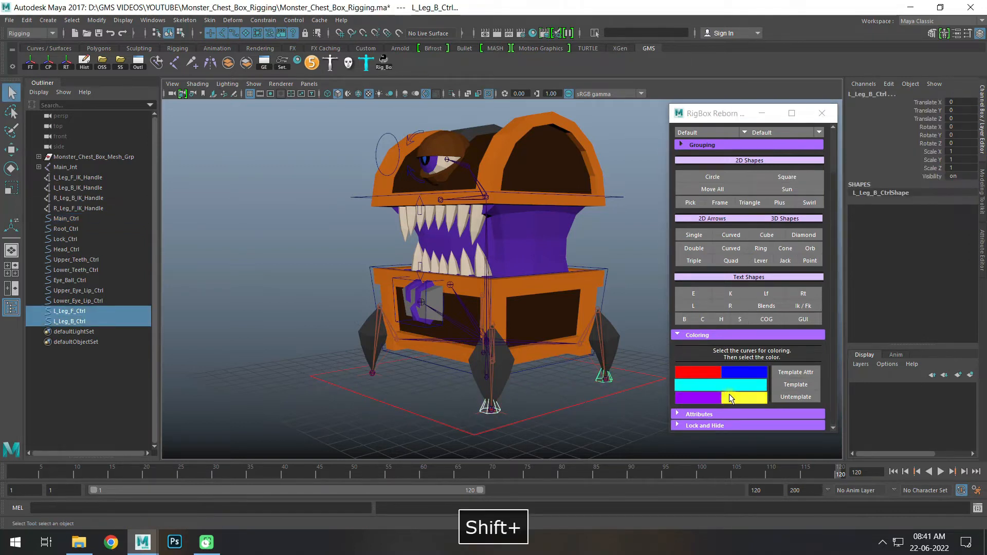
{"action": "left_click", "coordinate": [617, 280]}
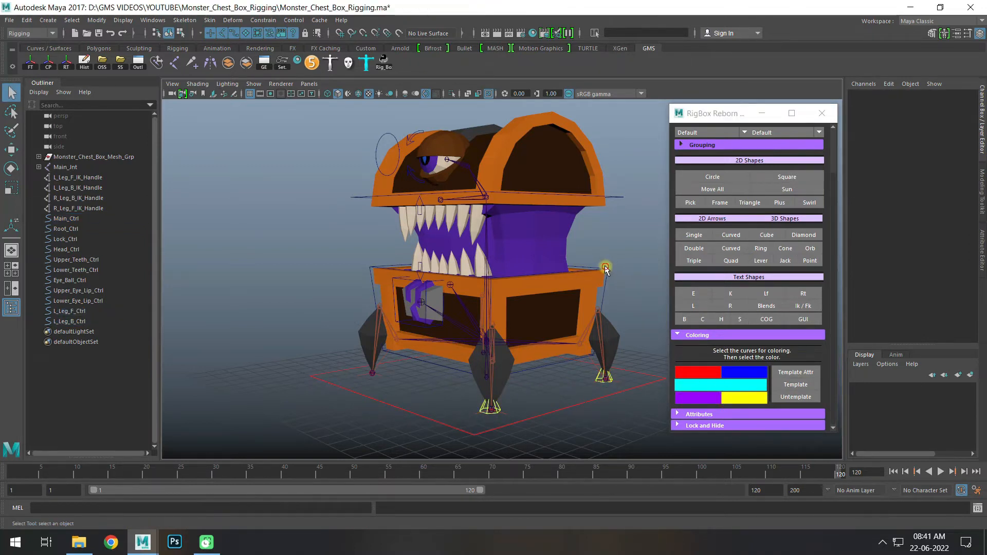
{"action": "left_click", "coordinate": [605, 267]}
{"action": "left_click", "coordinate": [726, 400]}
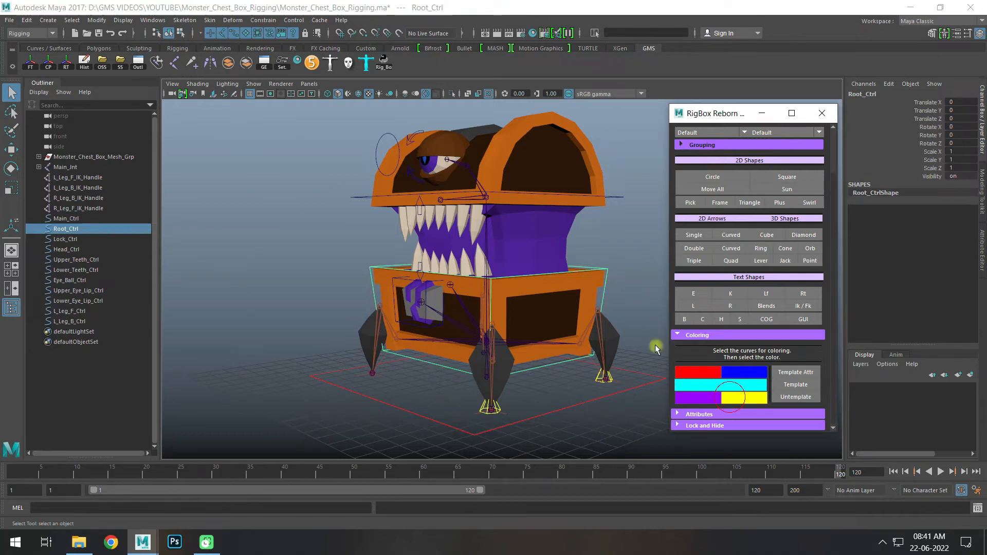
- Color the lock plate's curve, Lock_Ctrl, cyan
{"action": "left_click", "coordinate": [371, 278]}
{"action": "left_click", "coordinate": [394, 281]}
{"action": "left_click", "coordinate": [393, 281]}
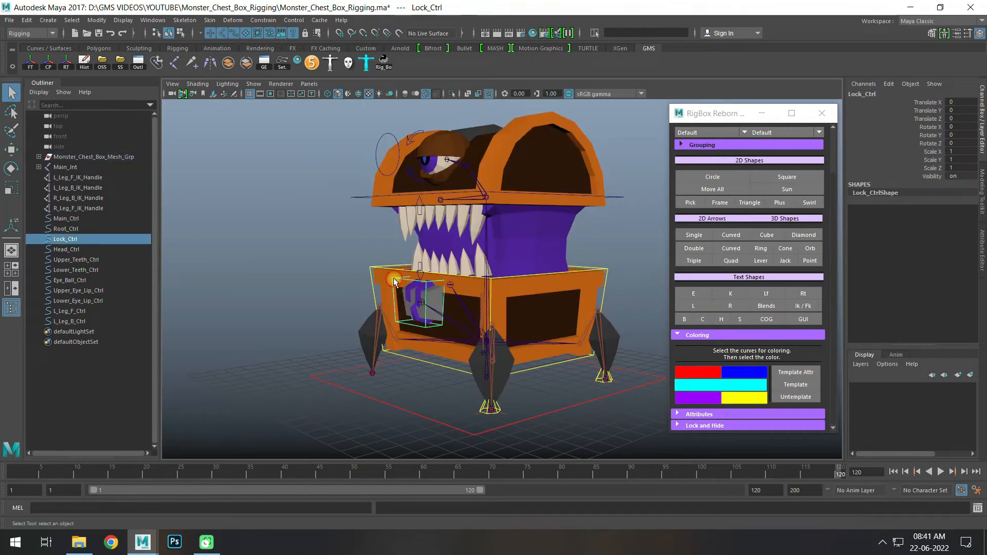
{"action": "left_click", "coordinate": [746, 385]}
{"action": "left_click", "coordinate": [339, 270]}
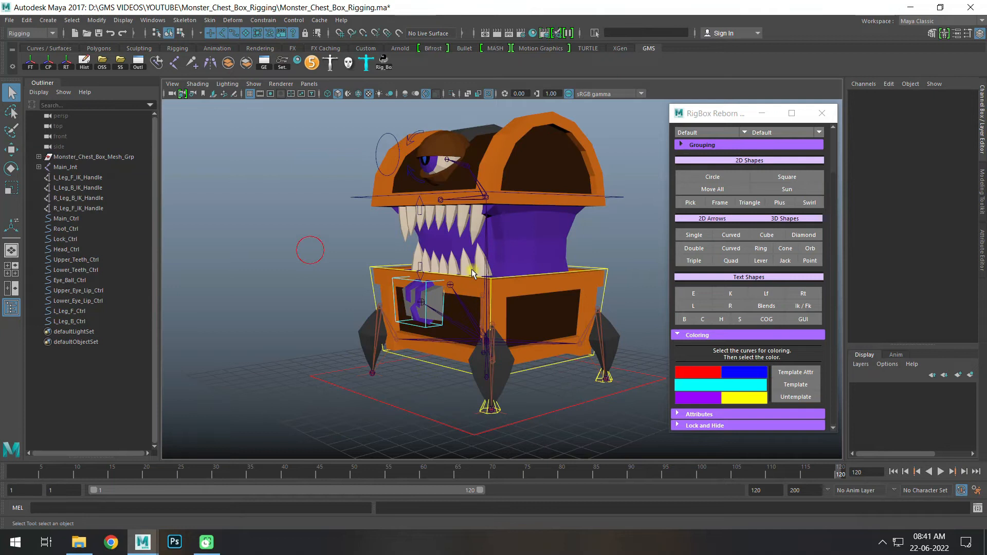
- Color the two teeth arrow curves and the Eye_Ball_Ctrl circle in front of the eye red
{"action": "left_click", "coordinate": [418, 270]}
{"action": "left_click", "coordinate": [420, 205], "text": "shift"}
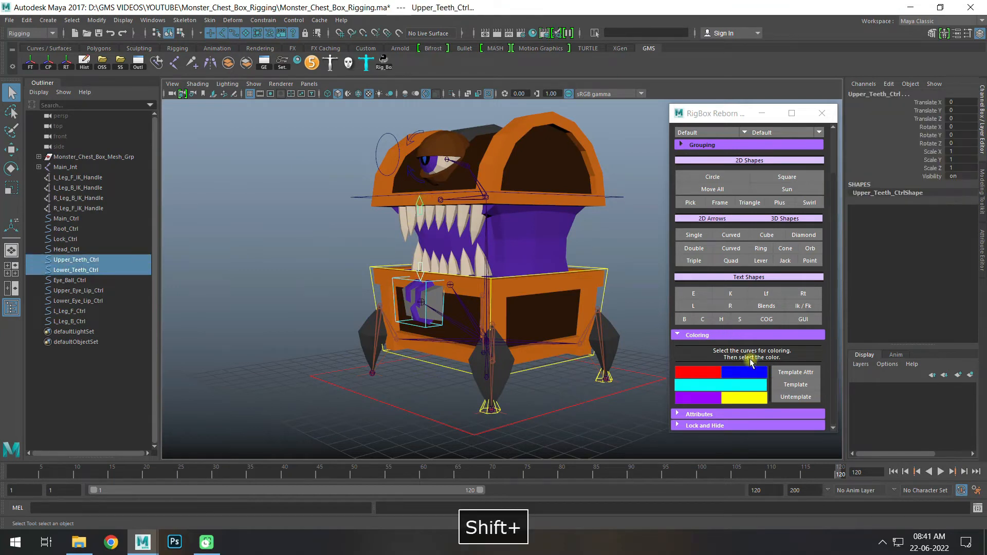
{"action": "left_click", "coordinate": [379, 138]}
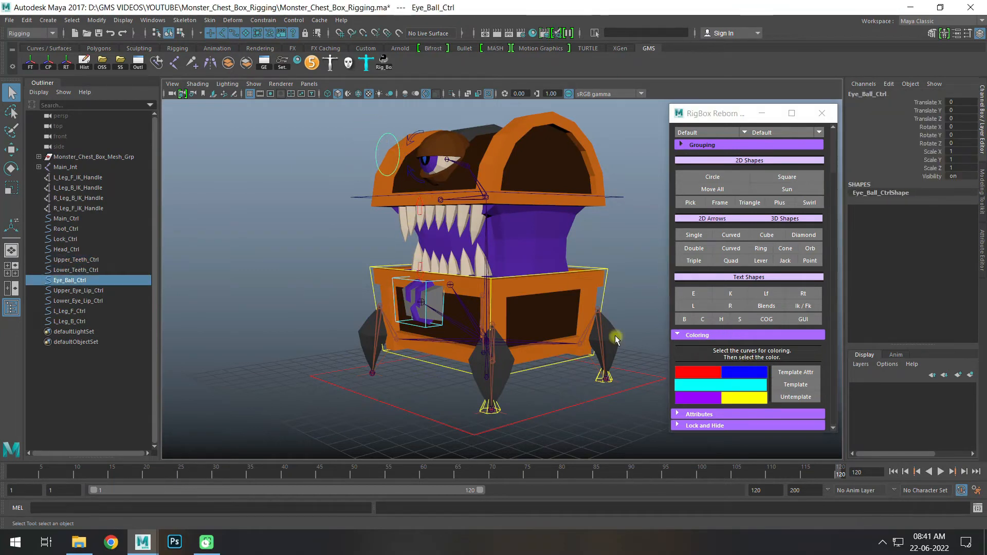
- Color the Upper_Eye_Lip_Ctrl and Lower_Eye_Lip_Ctrl curves cyan
{"action": "left_click", "coordinate": [415, 138]}
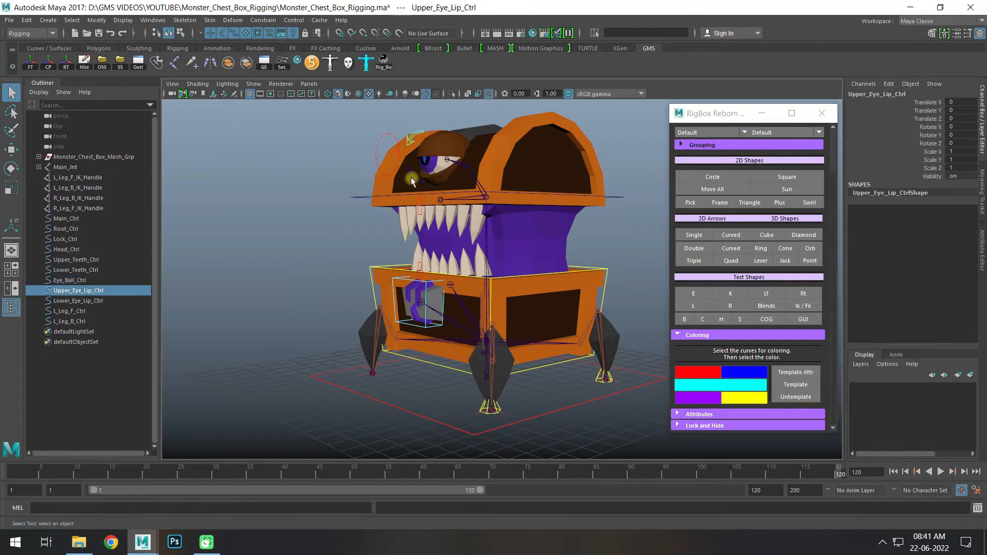
{"action": "left_click", "coordinate": [411, 177], "text": "shift"}
{"action": "left_click", "coordinate": [740, 385]}
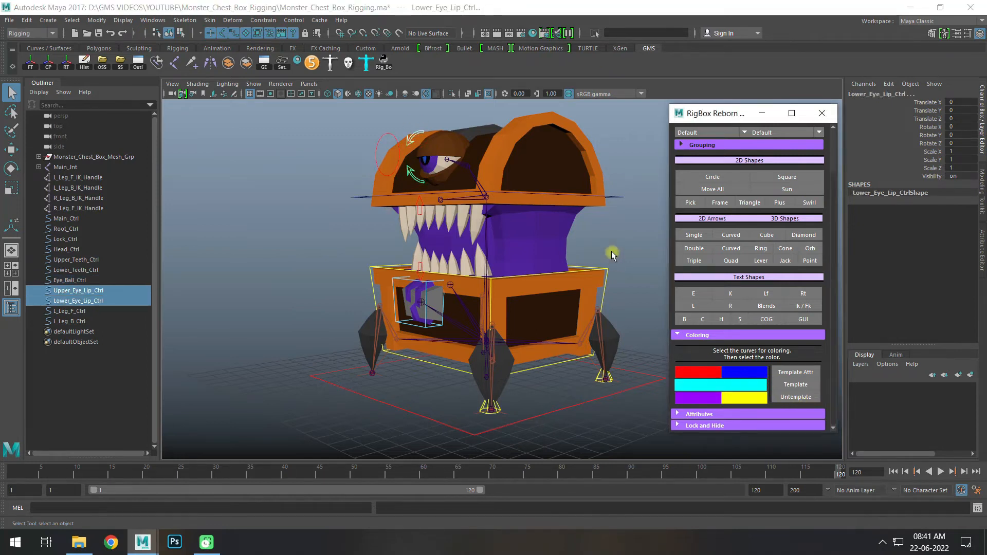
- Color the lid's Head_Ctrl curve red and close the RigBox window
{"action": "left_click", "coordinate": [617, 183]}
{"action": "left_click", "coordinate": [617, 182]}
{"action": "left_click", "coordinate": [698, 371]}
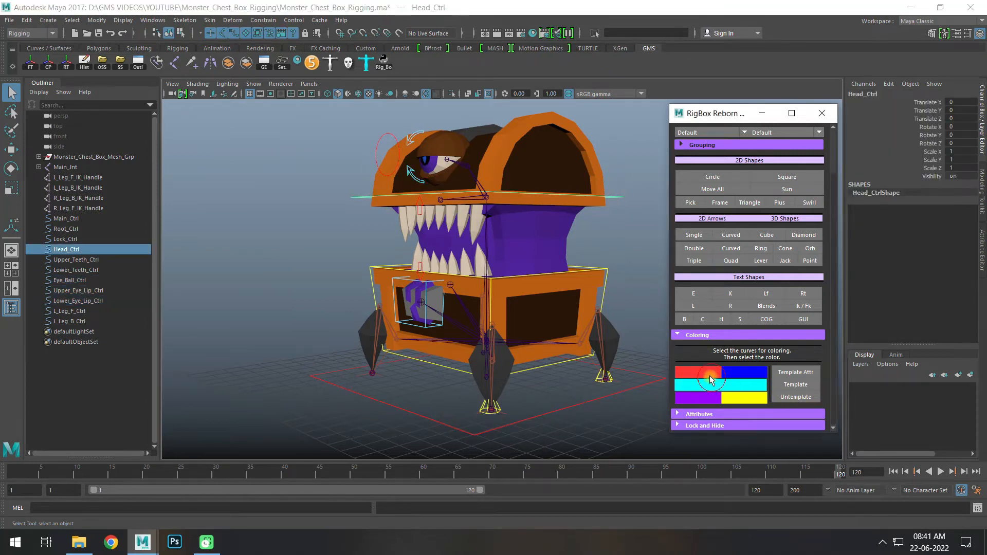
{"action": "left_click", "coordinate": [643, 238]}
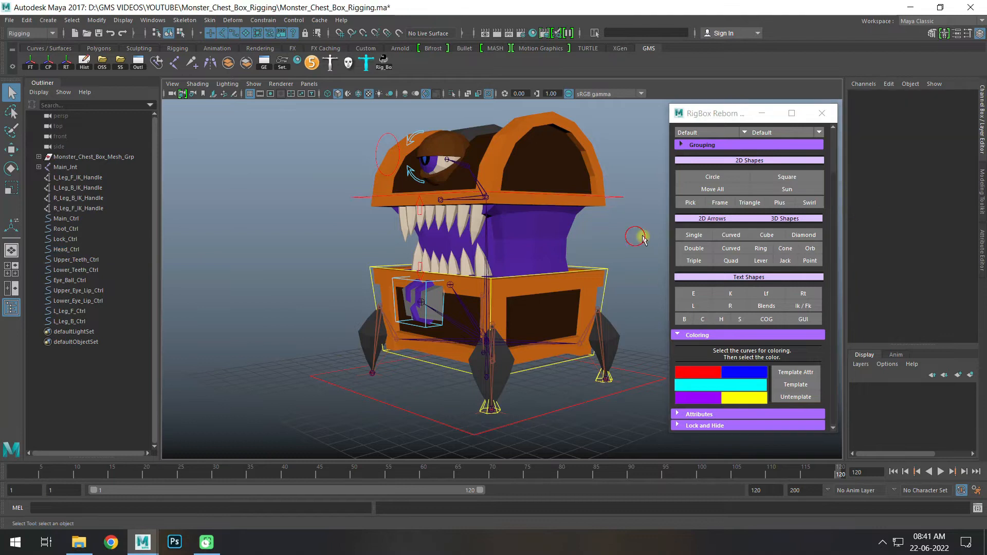
{"action": "left_click", "coordinate": [822, 113]}
- Try moving Main_Ctrl sideways along the ground and undo the move
{"action": "right_click_drag", "start_coordinate": [664, 250], "coordinate": [696, 261], "text": "alt"}
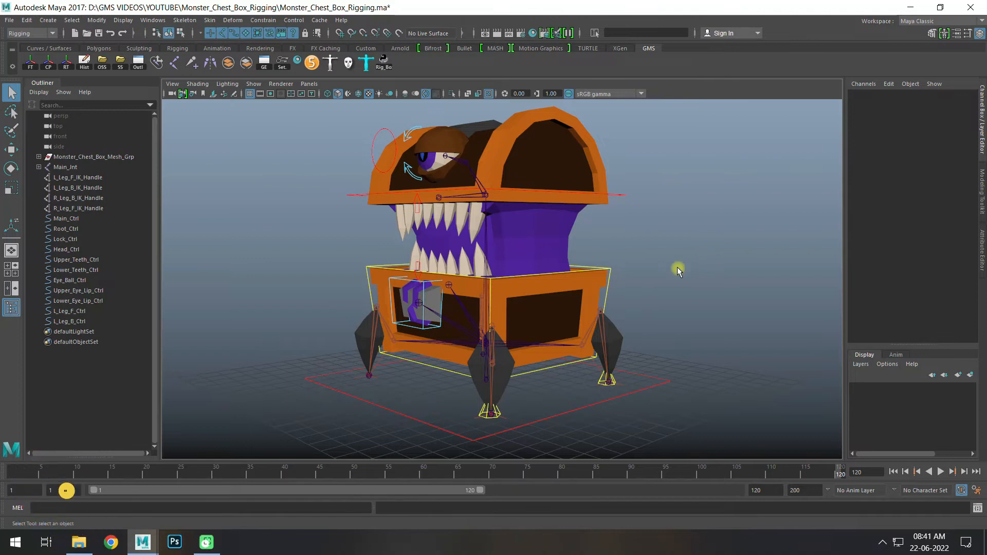
{"action": "left_click_drag", "start_coordinate": [654, 319], "coordinate": [680, 317], "text": "alt"}
{"action": "left_click", "coordinate": [565, 409]}
{"action": "key", "text": "w"}
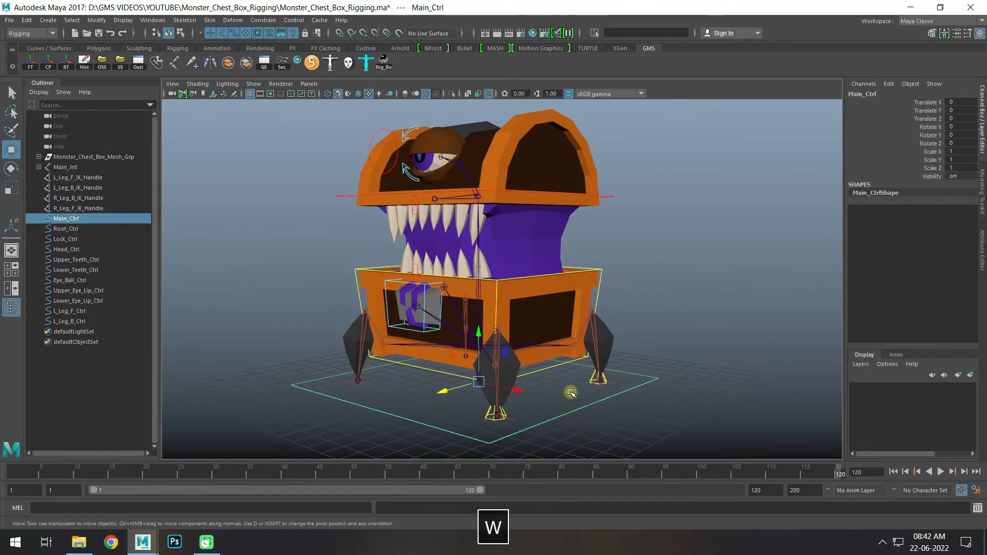
{"action": "left_click_drag", "start_coordinate": [521, 399], "coordinate": [459, 397]}
{"action": "key", "text": "ctrl+z"}
{"action": "key", "text": "q"}
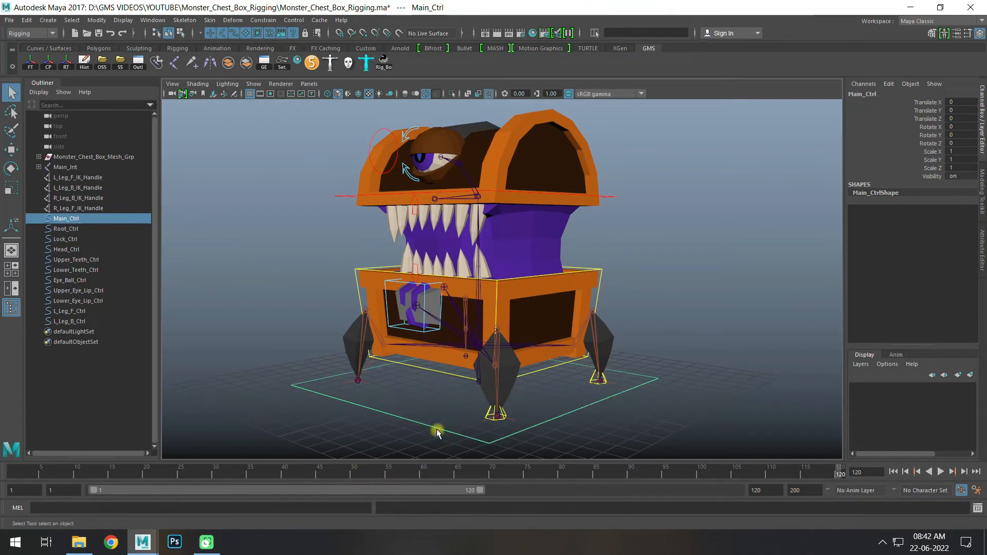
- Parent-constrain Main_Jnt to the ground square Main_Ctrl with Maintain offset on and all translate and rotate axes
{"action": "left_click", "coordinate": [478, 382]}
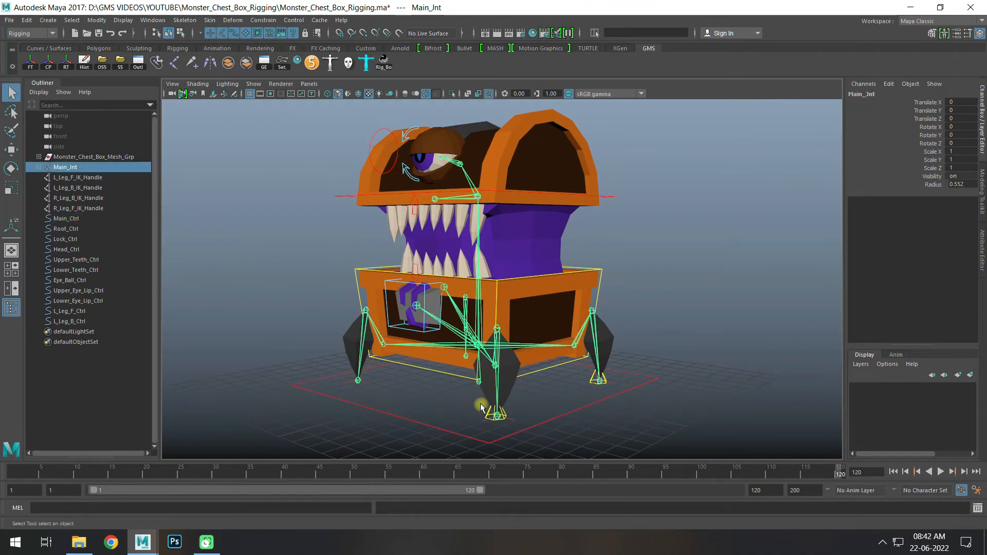
{"action": "left_click", "coordinate": [448, 400]}
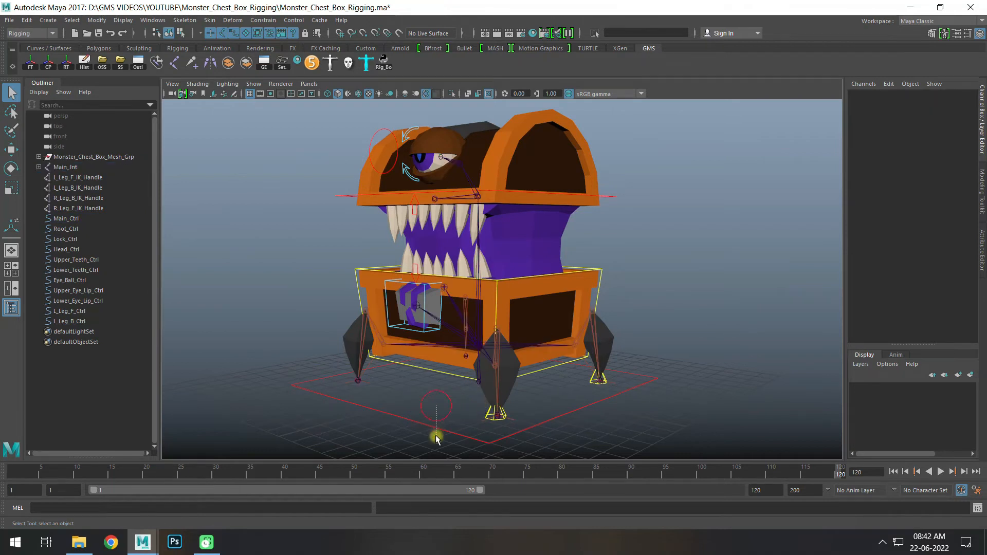
{"action": "left_click", "coordinate": [436, 437]}
{"action": "left_click", "coordinate": [478, 383], "text": "shift"}
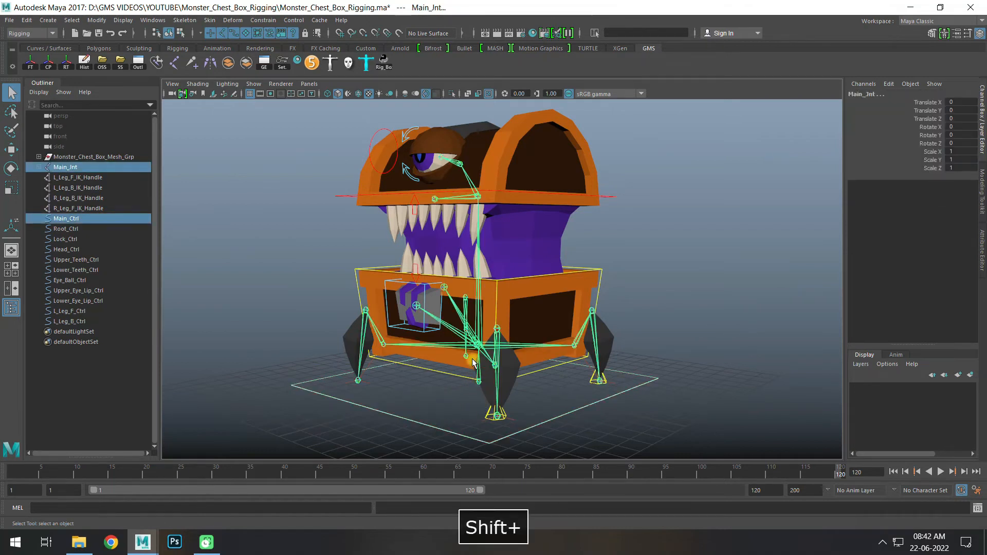
{"action": "left_click", "coordinate": [264, 20]}
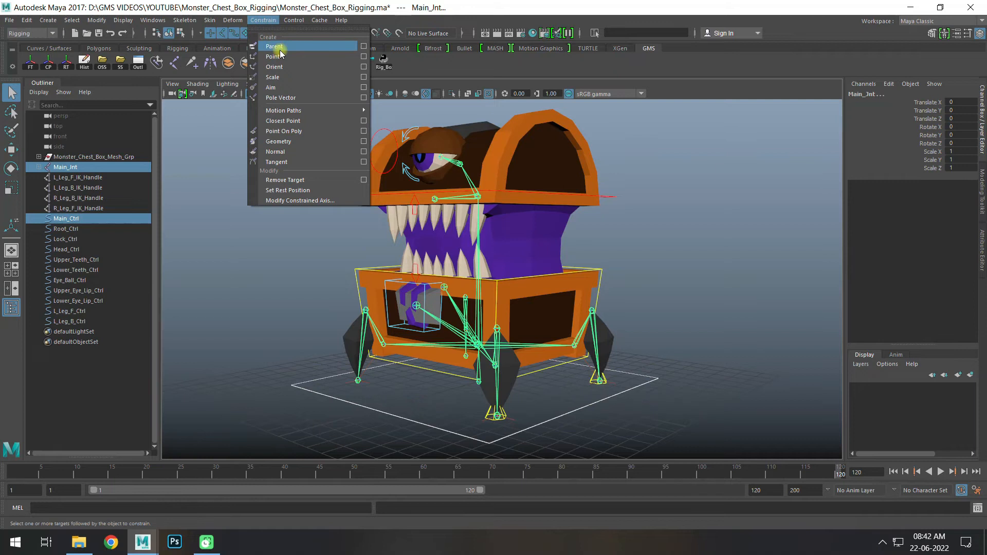
{"action": "left_click", "coordinate": [363, 47]}
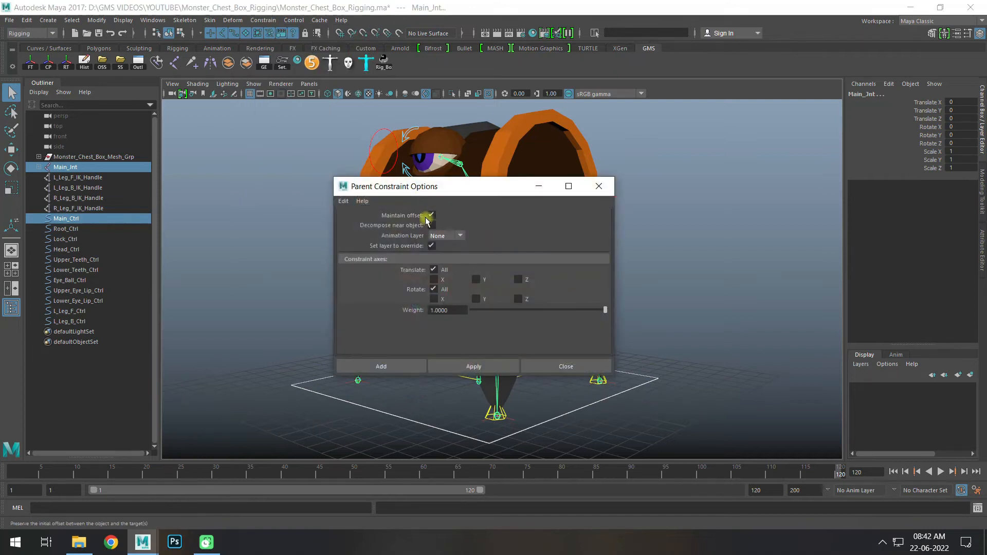
{"action": "left_click", "coordinate": [383, 365]}
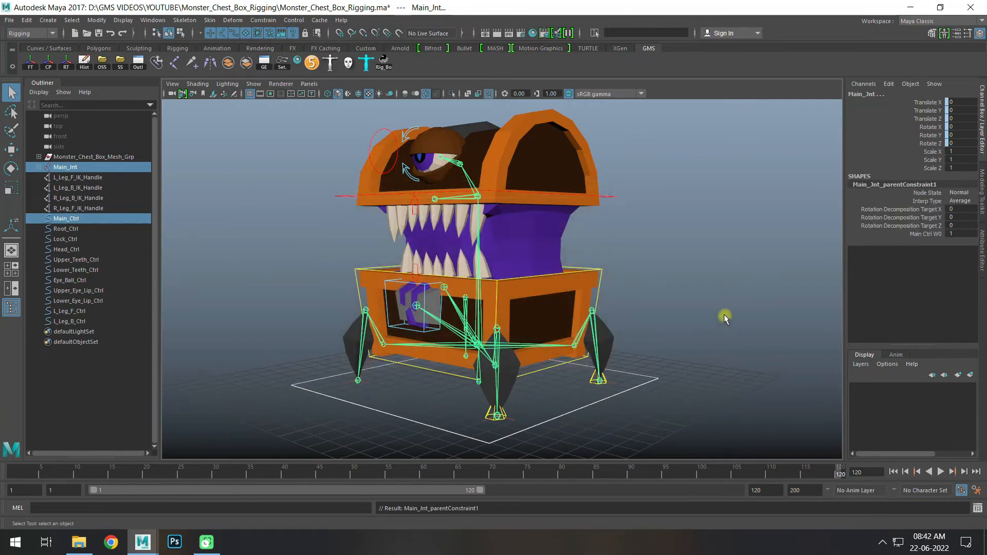
{"action": "left_click", "coordinate": [725, 316]}
- Parent-constrain Root_Jnt to Root_Ctrl, the box curve around the chest's lower half
{"action": "right_click_drag", "start_coordinate": [438, 392], "coordinate": [456, 403], "text": "alt"}
{"action": "middle_click_drag", "start_coordinate": [456, 403], "coordinate": [463, 324], "text": "alt"}
{"action": "right_click_drag", "start_coordinate": [483, 329], "coordinate": [586, 345], "text": "alt"}
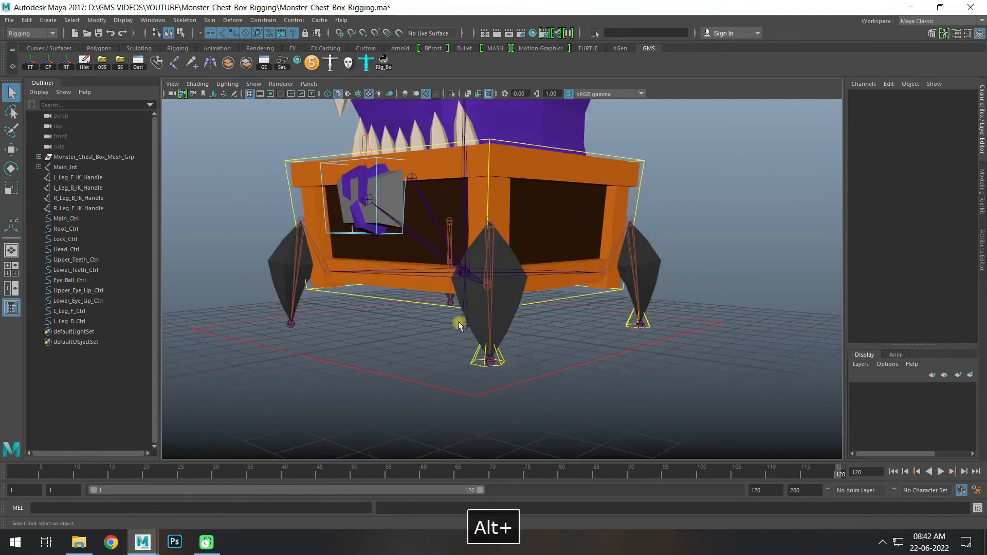
{"action": "middle_click_drag", "start_coordinate": [459, 324], "coordinate": [468, 354], "text": "alt"}
{"action": "left_click", "coordinate": [471, 365]}
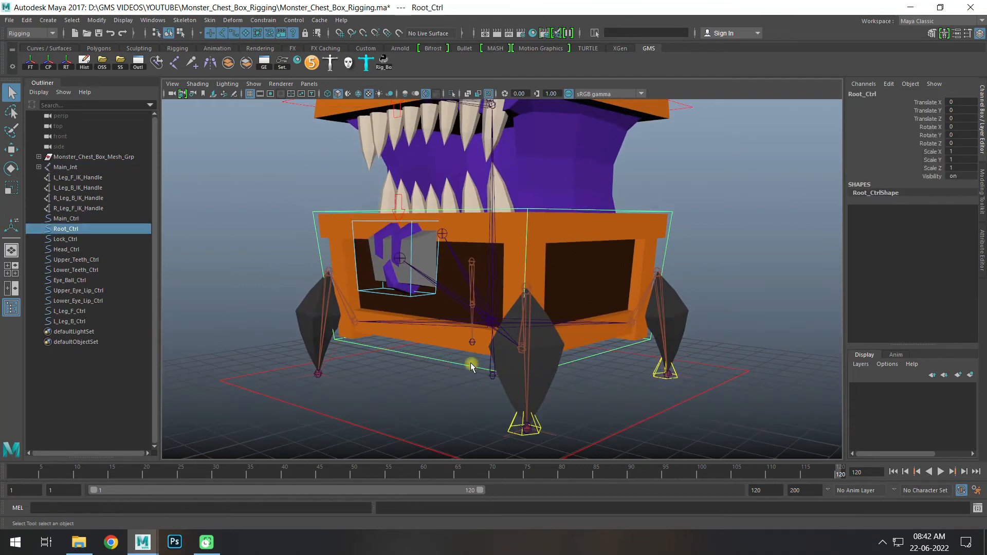
{"action": "left_click_drag", "start_coordinate": [471, 365], "coordinate": [486, 328], "text": "alt"}
{"action": "left_click", "coordinate": [489, 323], "text": "shift"}
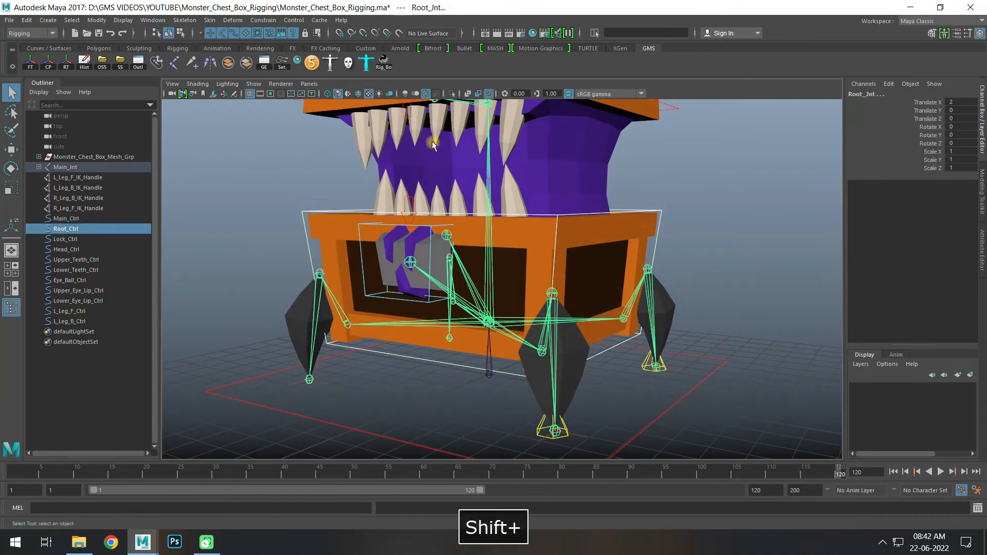
{"action": "left_click", "coordinate": [266, 19]}
{"action": "left_click", "coordinate": [287, 48]}
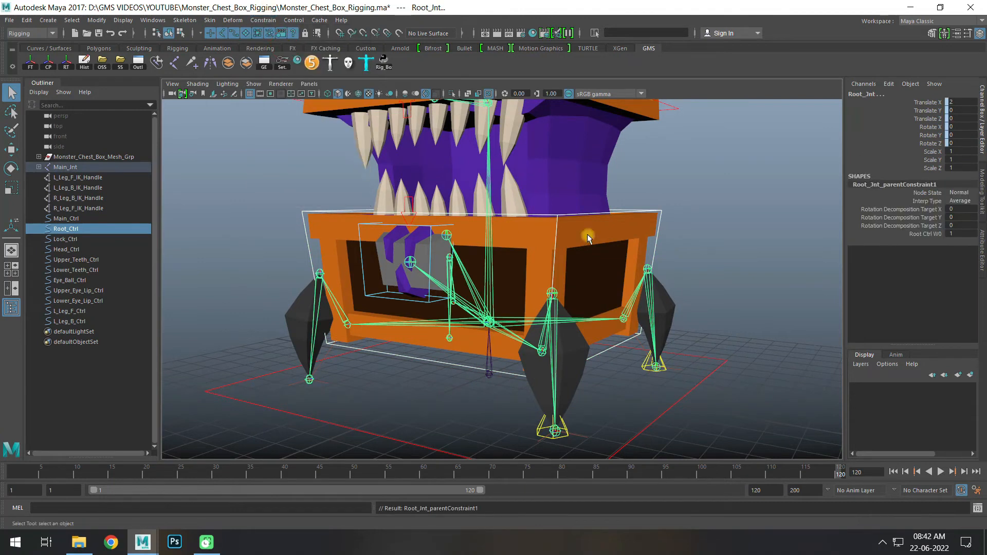
- Parent-constrain Lock_Jnt to Lock_Ctrl, the cube curve around the front lock
{"action": "middle_click_drag", "start_coordinate": [272, 241], "coordinate": [274, 270], "text": "alt"}
{"action": "left_click", "coordinate": [365, 255]}
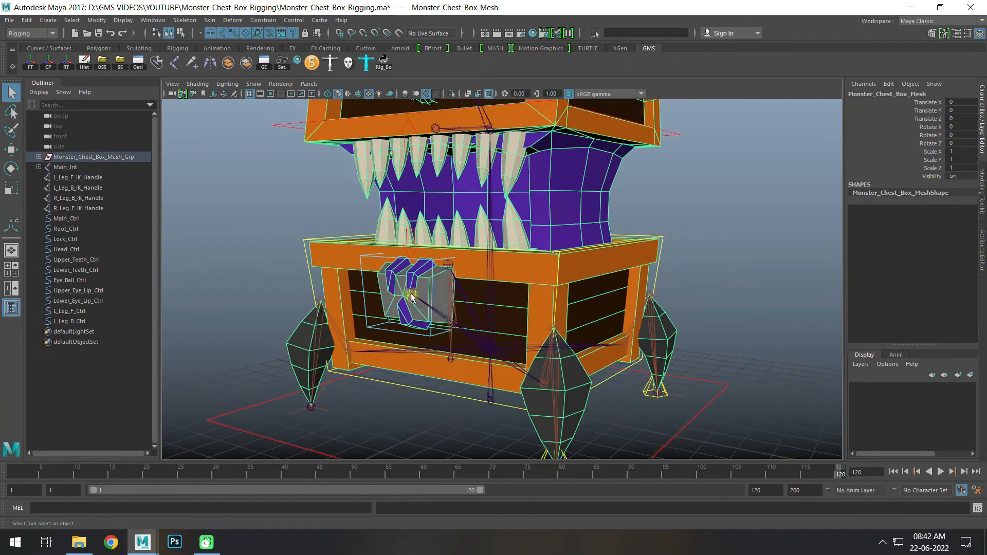
{"action": "left_click_drag", "start_coordinate": [311, 283], "coordinate": [301, 282], "text": "alt"}
{"action": "left_click", "coordinate": [269, 286]}
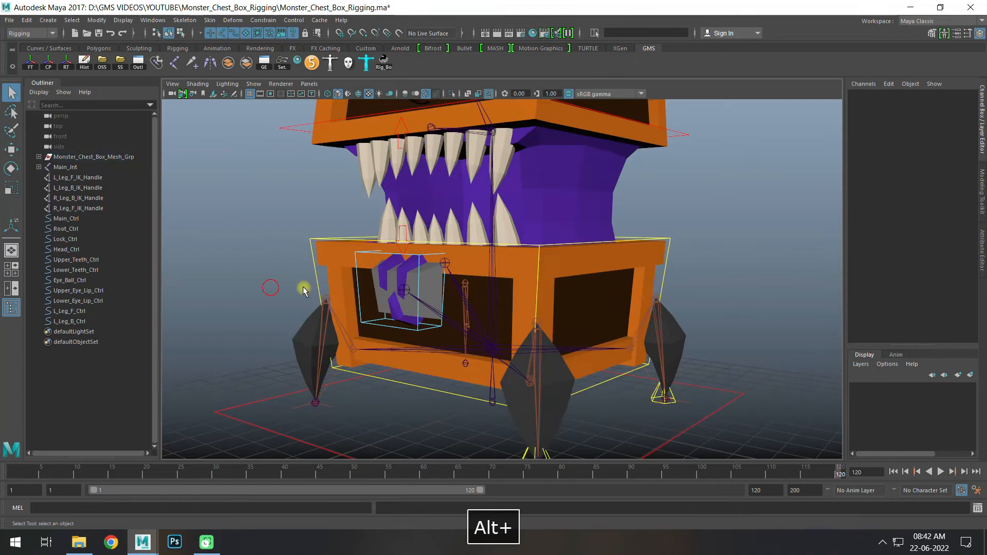
{"action": "left_click", "coordinate": [356, 254]}
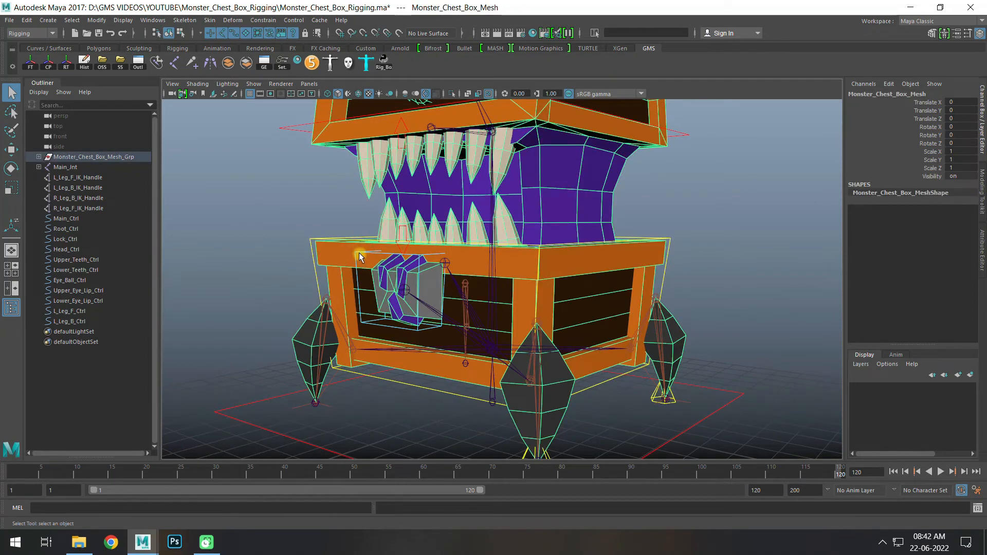
{"action": "left_click", "coordinate": [358, 251]}
{"action": "left_click", "coordinate": [404, 290], "text": "shift"}
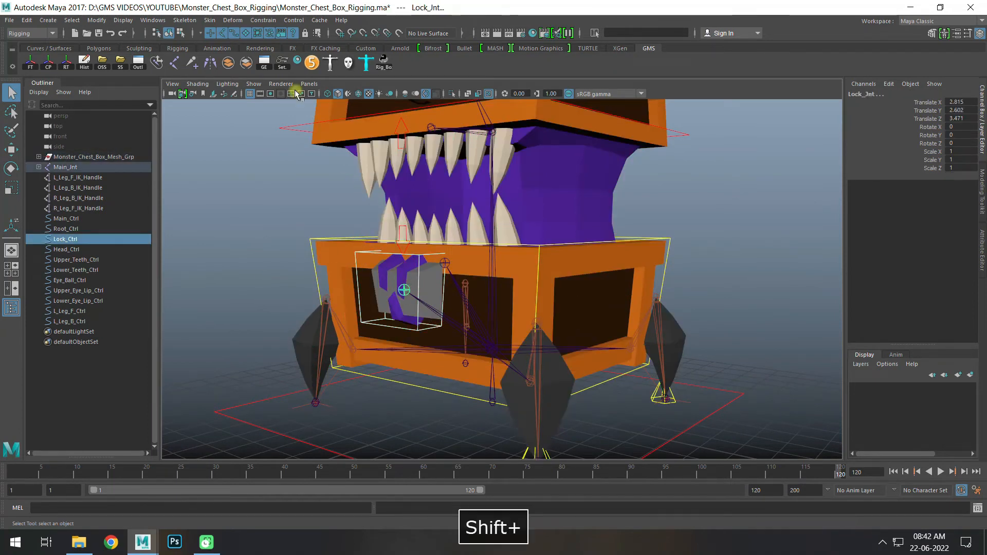
{"action": "left_click", "coordinate": [263, 20]}
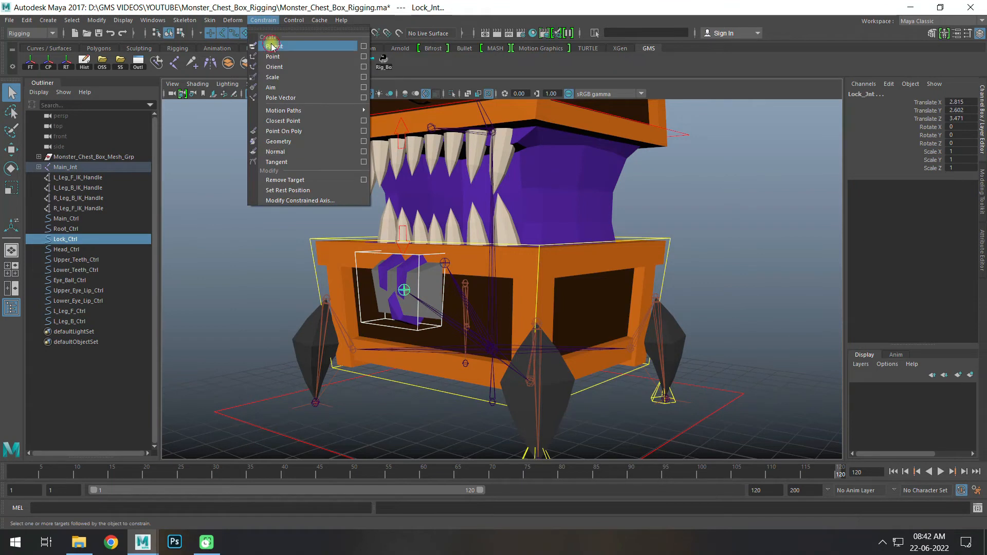
{"action": "left_click", "coordinate": [273, 46]}
- Parent-constrain Lower_Teeth_Jnt to the Lower_Teeth_Ctrl arrow curve
{"action": "left_click_drag", "start_coordinate": [442, 222], "coordinate": [534, 297], "text": "alt"}
{"action": "left_click", "coordinate": [402, 267]}
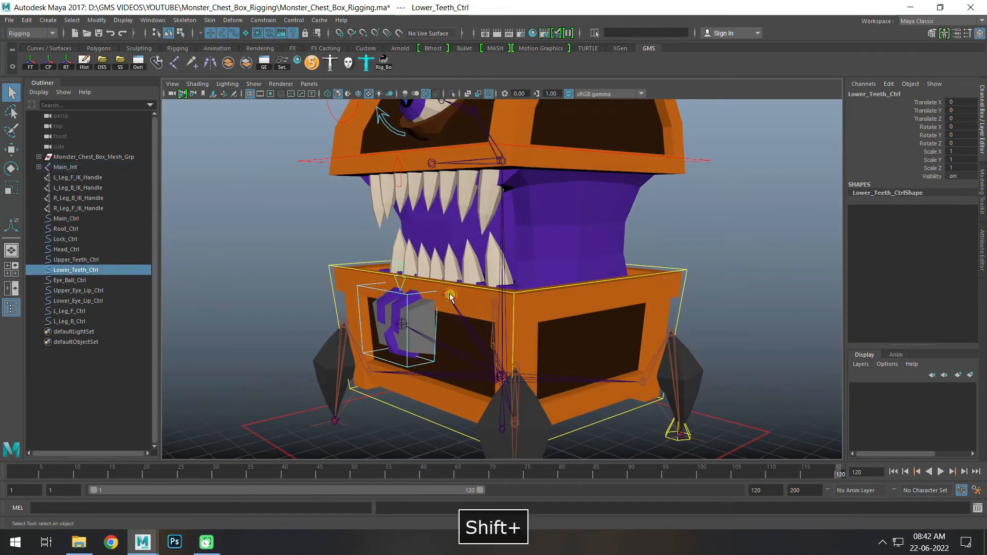
{"action": "left_click", "coordinate": [447, 295], "text": "shift"}
{"action": "left_click", "coordinate": [267, 20]}
{"action": "left_click", "coordinate": [272, 46]}
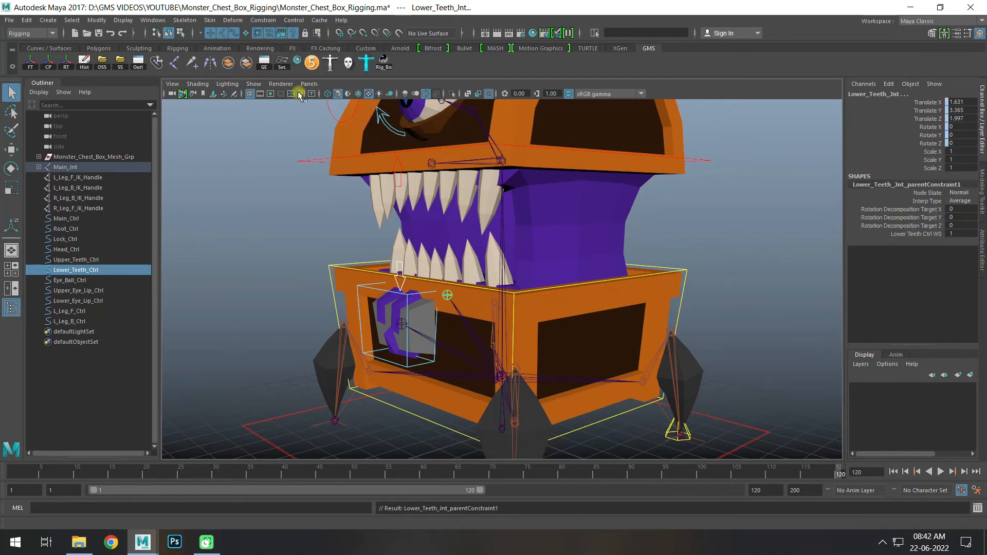
- Parent-constrain the upper teeth joint under the lid to the Upper_Teeth_Ctrl arrow curve
{"action": "left_click_drag", "start_coordinate": [391, 242], "coordinate": [435, 277], "text": "alt"}
{"action": "left_click", "coordinate": [436, 280]}
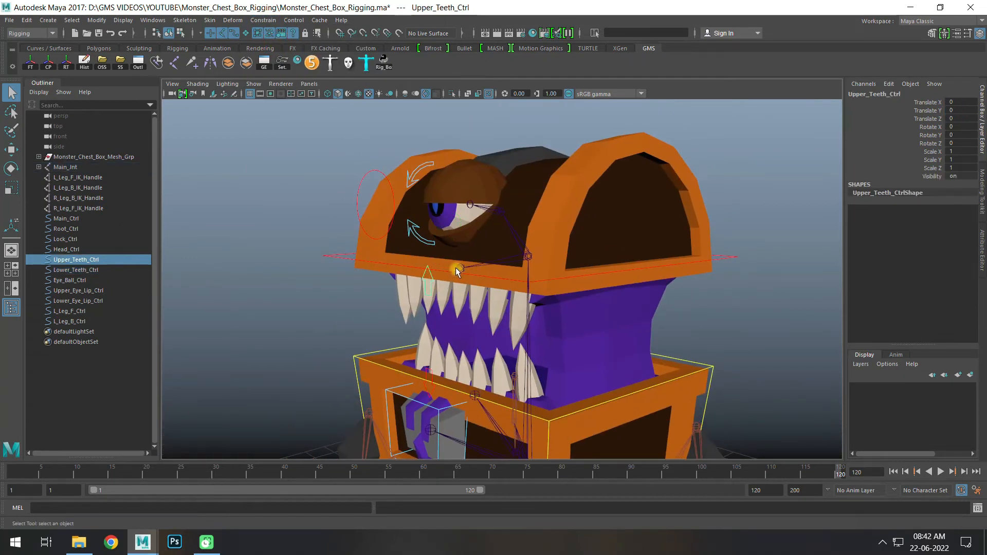
{"action": "left_click", "coordinate": [457, 269], "text": "shift"}
{"action": "left_click", "coordinate": [266, 20]}
{"action": "left_click", "coordinate": [272, 46]}
- Expand the Main_Jnt hierarchy and parent-constrain Eye_Lower_Lip_Jnt to the Lower_Eye_Lip_Ctrl curve
{"action": "left_click_drag", "start_coordinate": [412, 245], "coordinate": [417, 245], "text": "alt"}
{"action": "left_click", "coordinate": [407, 233]}
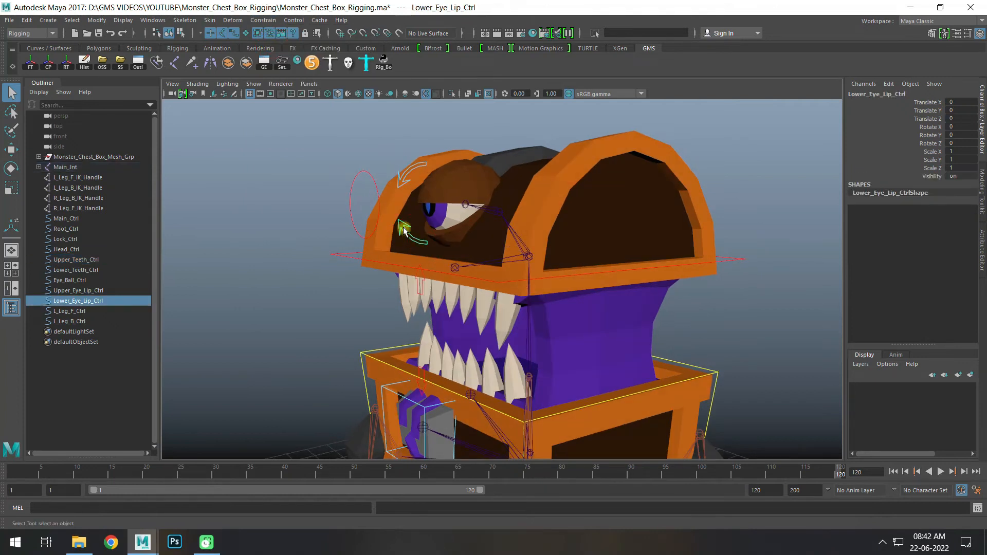
{"action": "left_click", "coordinate": [466, 204]}
{"action": "left_click", "coordinate": [39, 167], "text": "shift"}
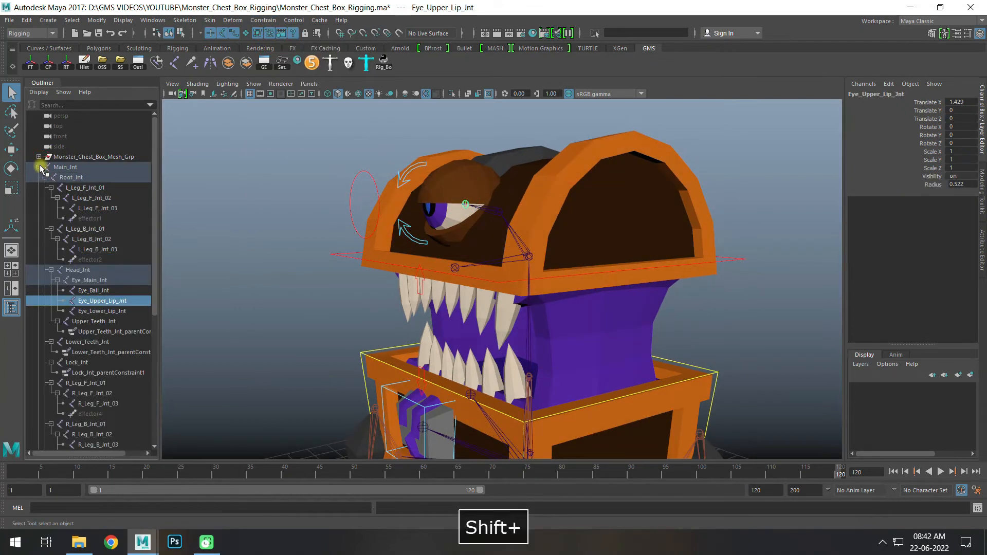
{"action": "left_click", "coordinate": [409, 233]}
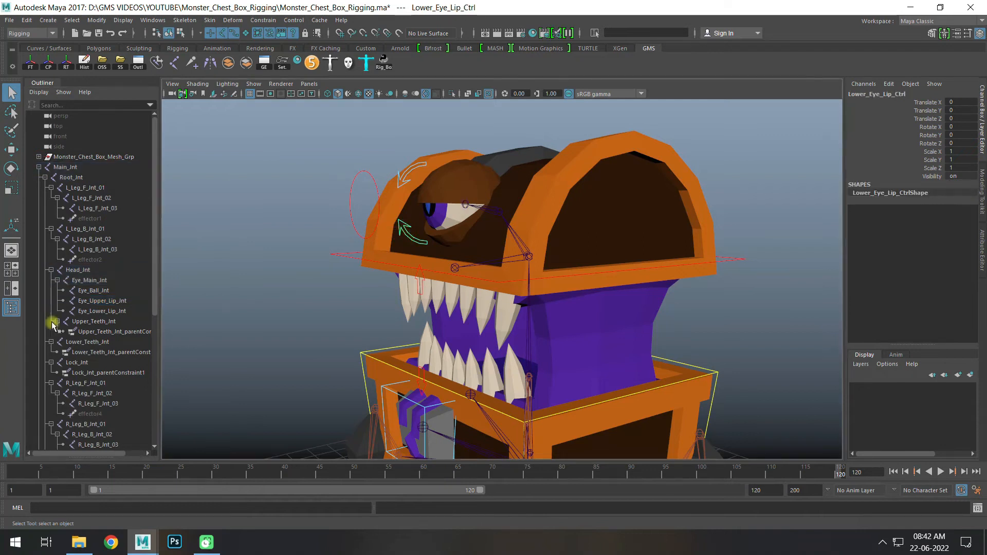
{"action": "left_click", "coordinate": [89, 311], "text": "ctrl"}
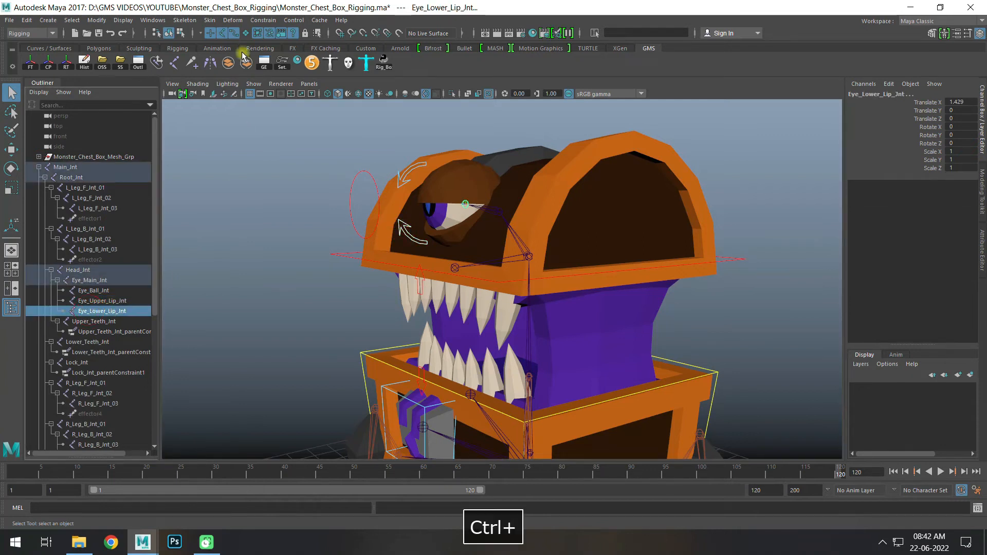
{"action": "left_click", "coordinate": [263, 19]}
{"action": "left_click", "coordinate": [276, 48]}
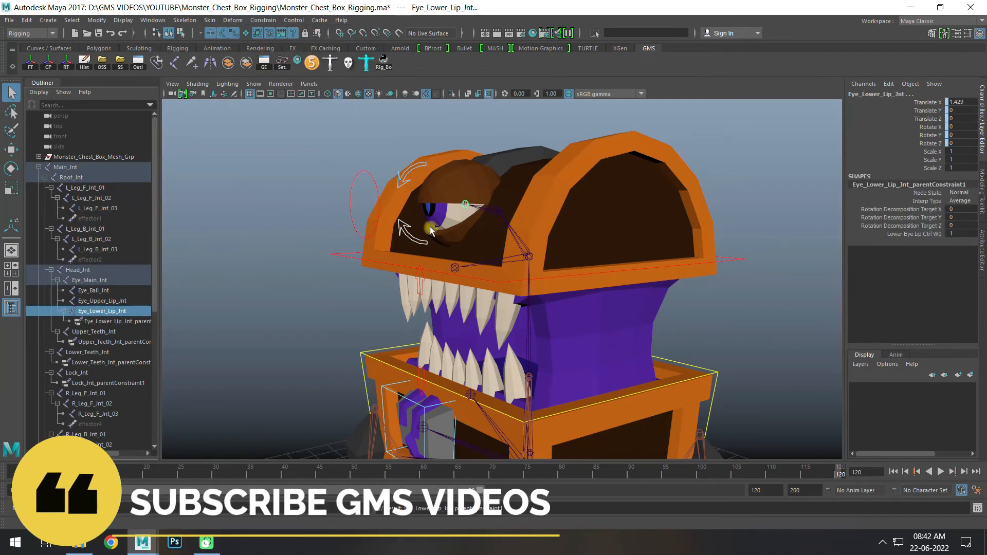
- Parent-constrain Eye_Upper_Lip_Jnt to the Upper_Eye_Lip_Ctrl curve
{"action": "left_click", "coordinate": [405, 177]}
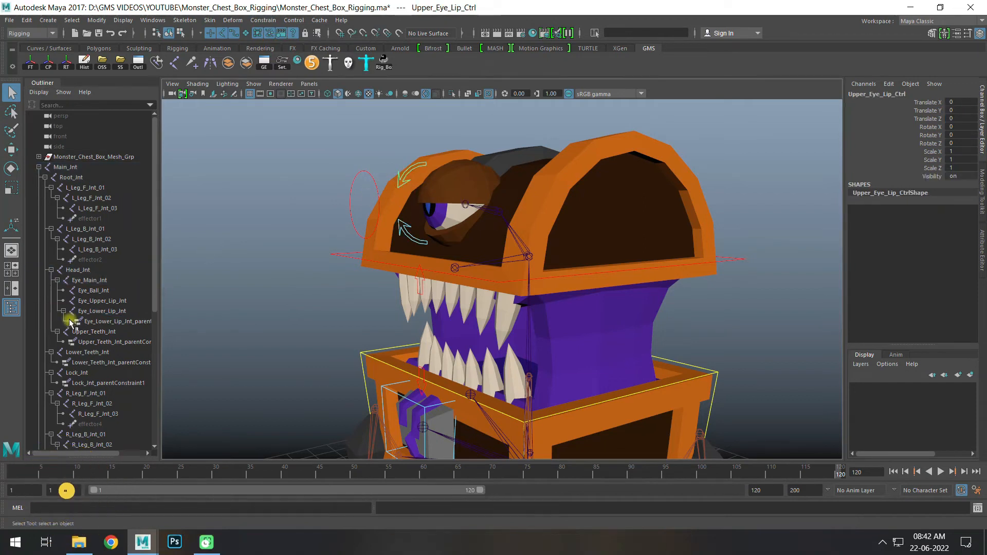
{"action": "left_click", "coordinate": [100, 300], "text": "ctrl"}
{"action": "left_click", "coordinate": [264, 19]}
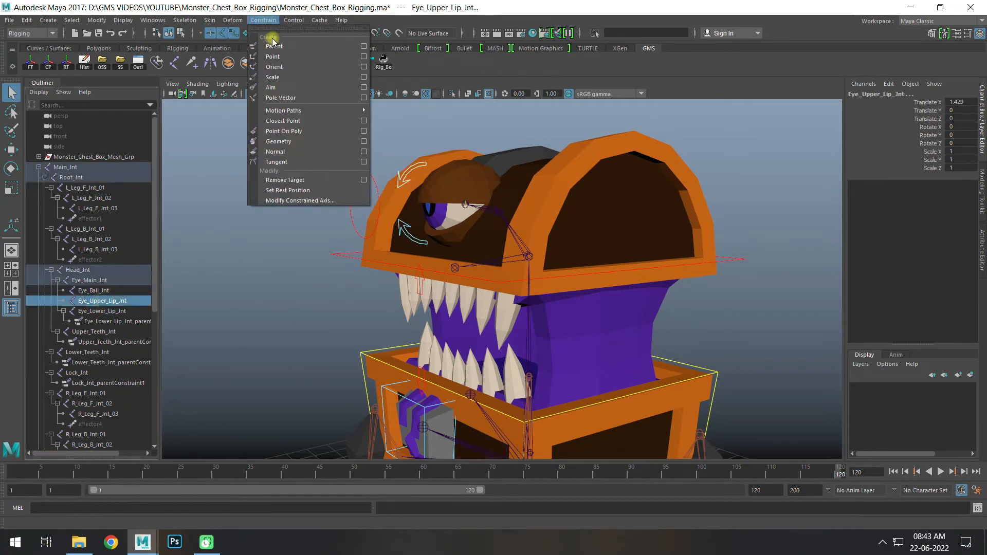
{"action": "left_click", "coordinate": [276, 46]}
- Try parent-constraining Eye_Ball_Jnt to the Eye_Ball_Ctrl circle in front of the eye
{"action": "left_click", "coordinate": [362, 172]}
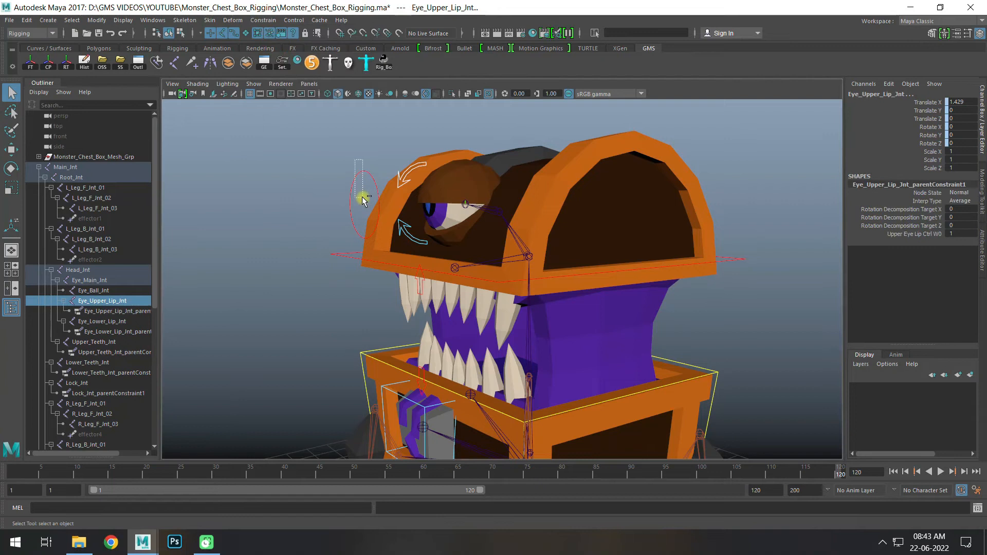
{"action": "left_click", "coordinate": [95, 290], "text": "ctrl"}
{"action": "left_click", "coordinate": [264, 20]}
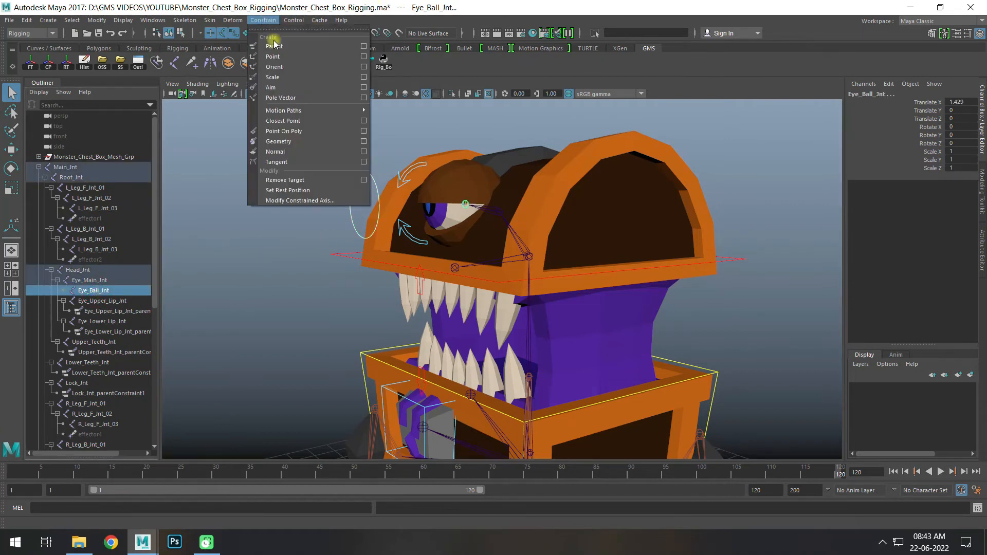
{"action": "left_click", "coordinate": [275, 47]}
- Parent-constrain Head_Jnt to Head_Ctrl, the curve around the lid's lower edge
{"action": "left_click_drag", "start_coordinate": [499, 241], "coordinate": [496, 210], "text": "alt"}
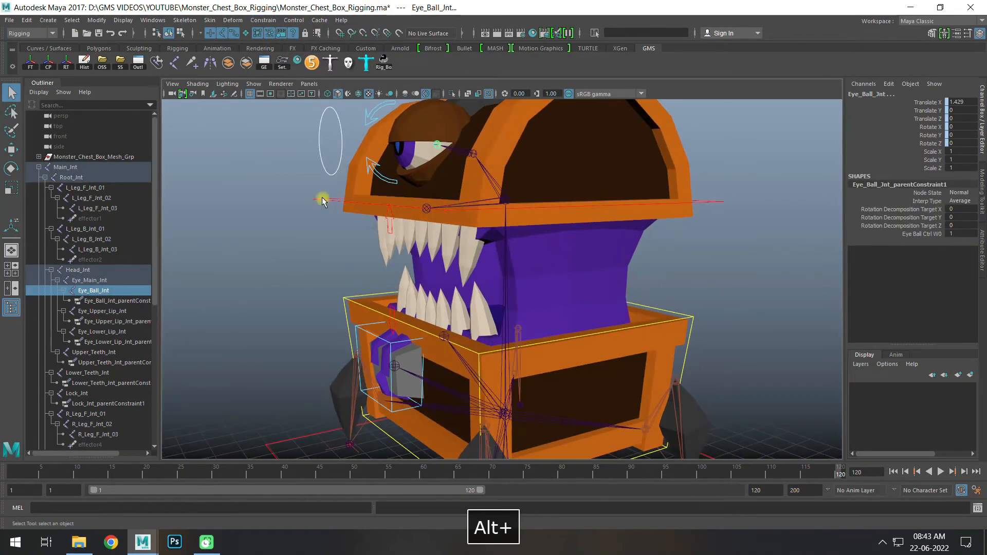
{"action": "left_click", "coordinate": [496, 211]}
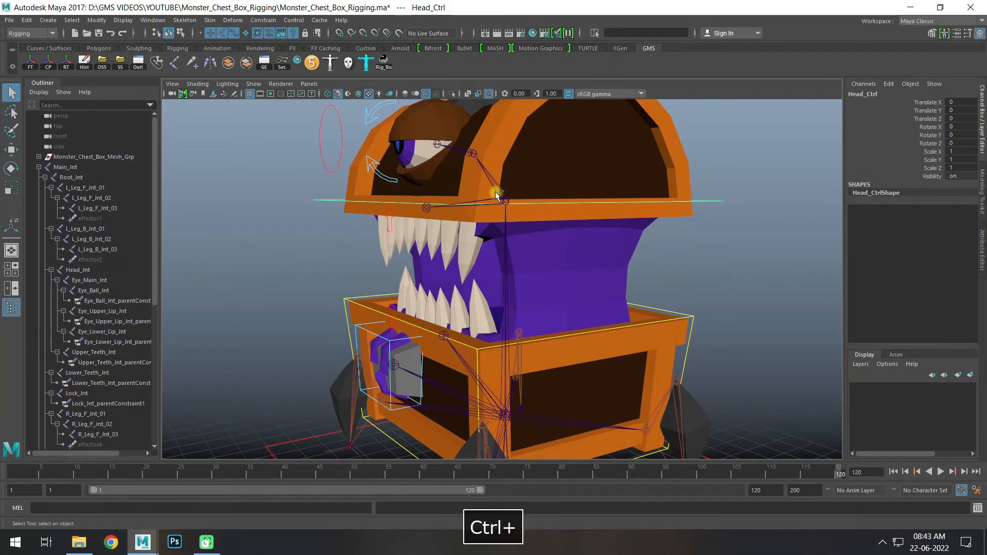
{"action": "left_click_drag", "start_coordinate": [495, 191], "coordinate": [501, 197], "text": "alt"}
{"action": "left_click", "coordinate": [504, 200], "text": "shift"}
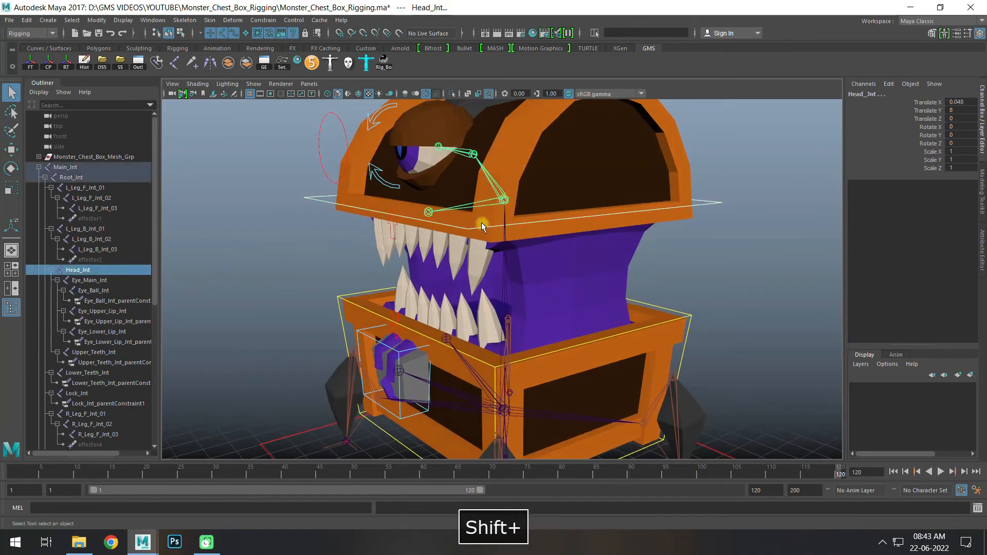
{"action": "left_click", "coordinate": [263, 20]}
{"action": "left_click", "coordinate": [265, 44]}
- Test-move Eye_Ball_Ctrl and undo the move, and delete the parent constraint on Eye_Ball_Jnt
{"action": "left_click_drag", "start_coordinate": [454, 227], "coordinate": [467, 222], "text": "alt"}
{"action": "left_click", "coordinate": [350, 173]}
{"action": "middle_click_drag", "start_coordinate": [378, 207], "coordinate": [385, 222], "text": "alt"}
{"action": "key", "text": "w"}
{"action": "mouse_move", "coordinate": [359, 194]}
{"action": "left_mouse_down"}
{"action": "mouse_move", "coordinate": [291, 154]}
{"action": "mouse_move", "coordinate": [350, 131]}
{"action": "mouse_move", "coordinate": [408, 165]}
{"action": "mouse_move", "coordinate": [406, 216]}
{"action": "mouse_move", "coordinate": [350, 252]}
{"action": "mouse_move", "coordinate": [366, 208]}
{"action": "left_mouse_up"}
{"action": "key", "text": "ctrl+z"}
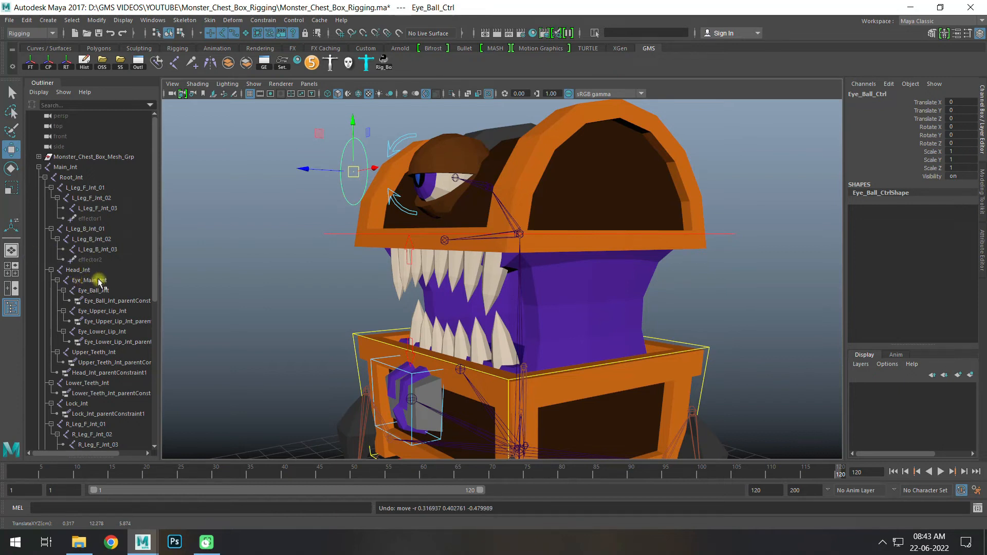
{"action": "left_click", "coordinate": [114, 303]}
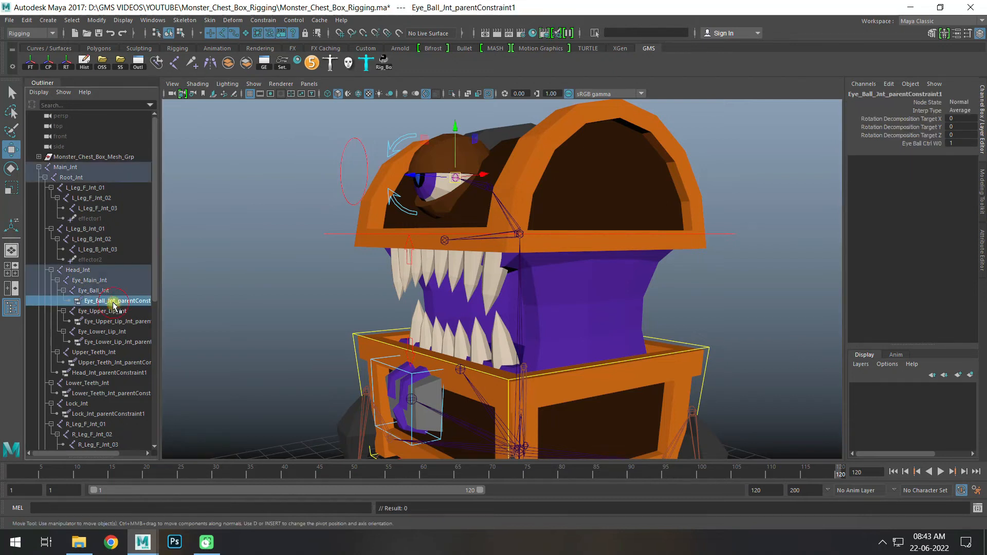
{"action": "key", "text": "Delete"}
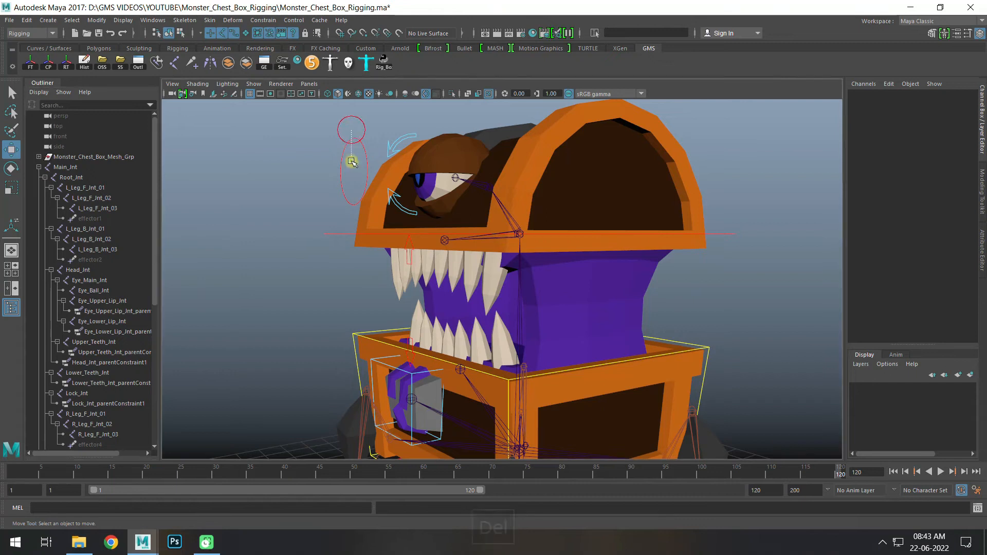
- Aim-constrain Eye_Ball_Jnt to the Eye_Ball_Ctrl circle in front of the eye
{"action": "left_click", "coordinate": [365, 149]}
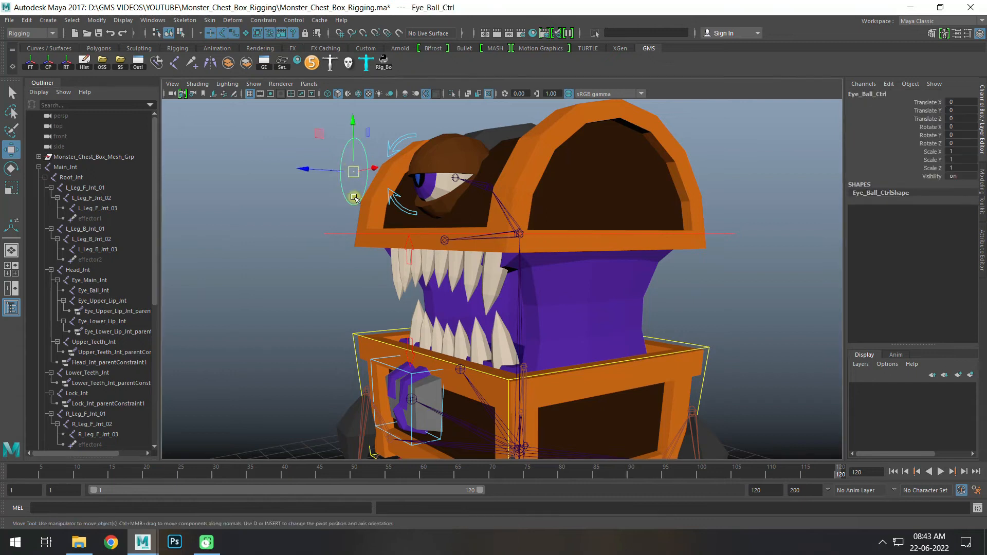
{"action": "left_click", "coordinate": [96, 291], "text": "ctrl"}
{"action": "left_click", "coordinate": [263, 20]}
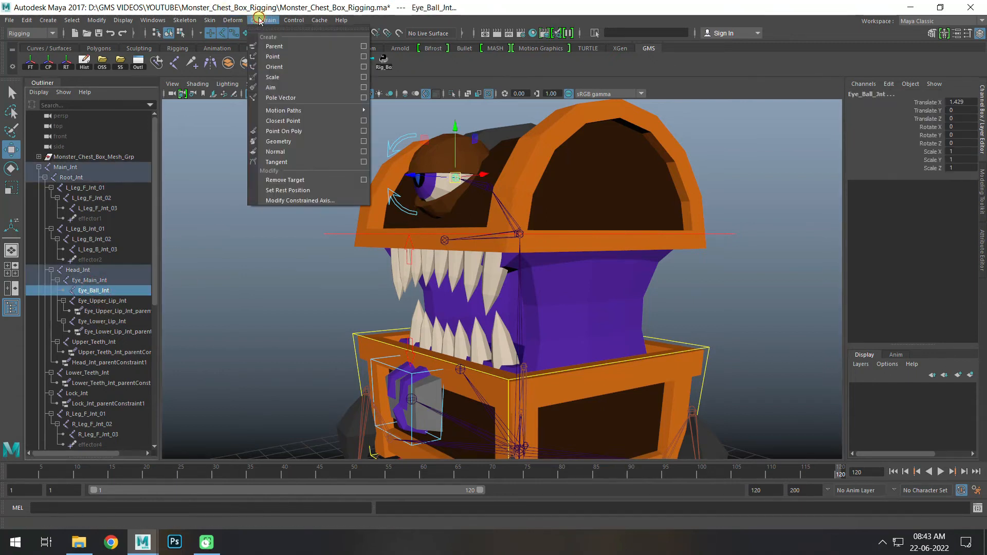
{"action": "left_click", "coordinate": [271, 88]}
- Test-move Eye_Ball_Ctrl to check how the eyeball follows it, and undo the move
{"action": "left_click", "coordinate": [344, 167]}
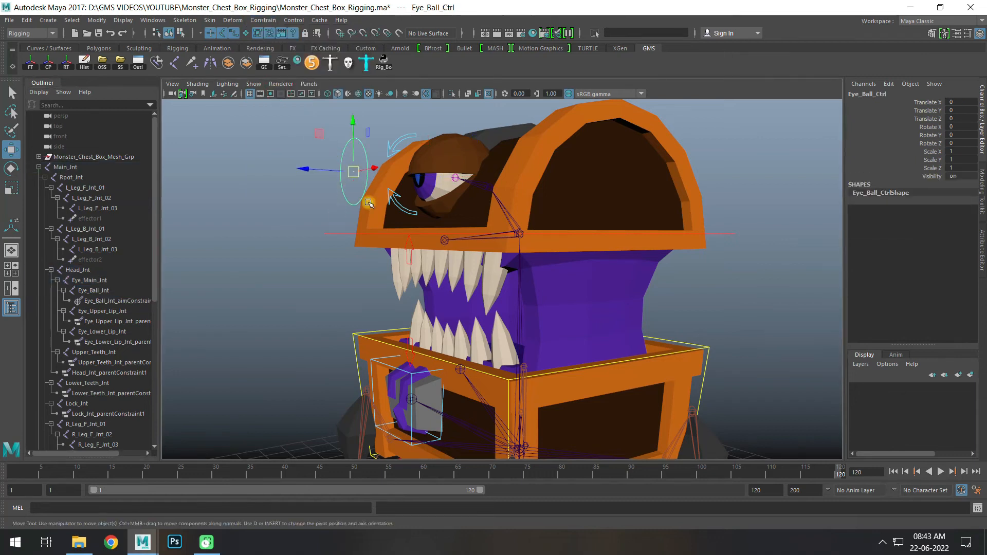
{"action": "key", "text": "w"}
{"action": "left_click_drag", "start_coordinate": [359, 172], "coordinate": [467, 201]}
{"action": "left_click_drag", "start_coordinate": [433, 235], "coordinate": [379, 188]}
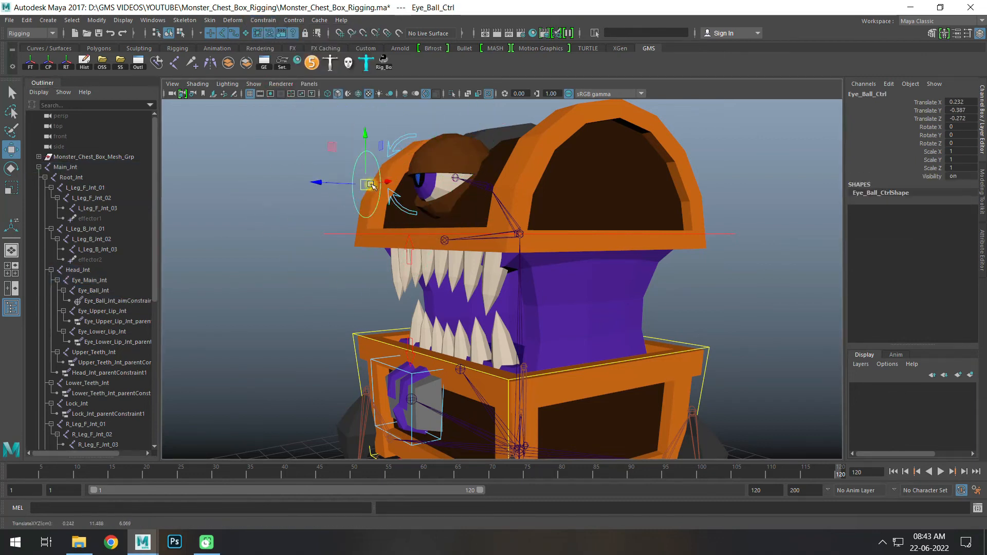
{"action": "key", "text": "ctrl+z"}
- Clear the selection and collapse the Main_Jnt hierarchy in the Outliner
{"action": "right_click_drag", "start_coordinate": [581, 294], "coordinate": [554, 288], "text": "alt"}
{"action": "left_click_drag", "start_coordinate": [554, 287], "coordinate": [575, 226], "text": "alt"}
{"action": "left_click", "coordinate": [650, 236]}
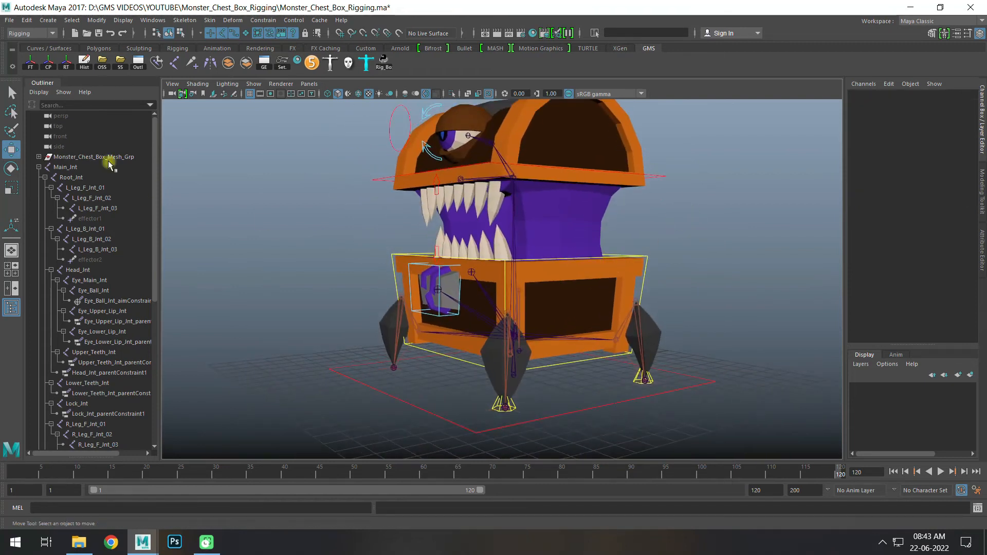
{"action": "left_click", "coordinate": [38, 168], "text": "shift"}
- Duplicate the L_Leg_F_Ctrl and L_Leg_B_Ctrl foot curves together
{"action": "middle_click_drag", "start_coordinate": [529, 348], "coordinate": [514, 325], "text": "alt"}
{"action": "right_click_drag", "start_coordinate": [514, 326], "coordinate": [564, 397], "text": "alt"}
{"action": "middle_click_drag", "start_coordinate": [564, 396], "coordinate": [552, 326], "text": "alt"}
{"action": "right_click_drag", "start_coordinate": [553, 326], "coordinate": [569, 376], "text": "alt"}
{"action": "key", "text": "q"}
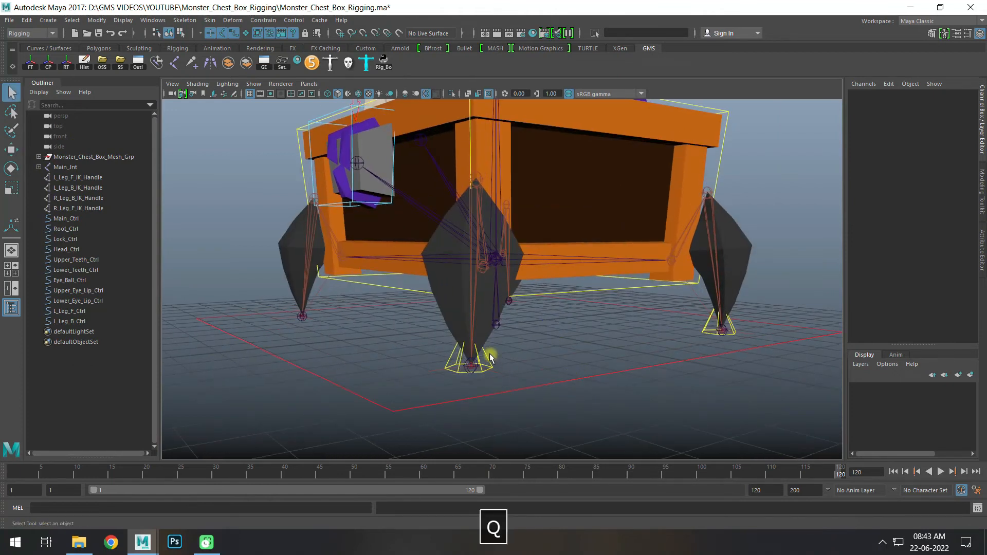
{"action": "left_click", "coordinate": [487, 356]}
{"action": "left_click", "coordinate": [730, 327], "text": "shift"}
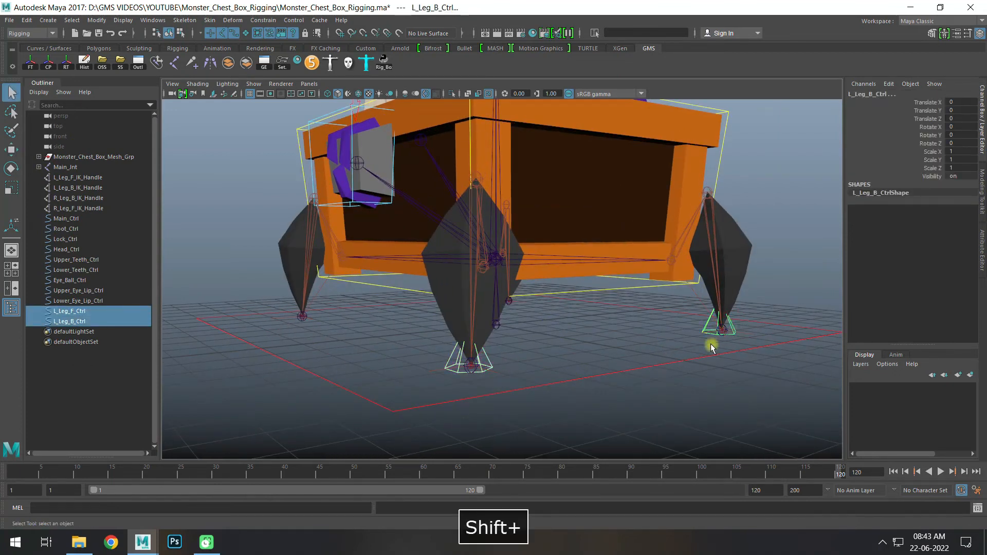
{"action": "left_click_drag", "start_coordinate": [715, 340], "coordinate": [544, 341], "text": "alt"}
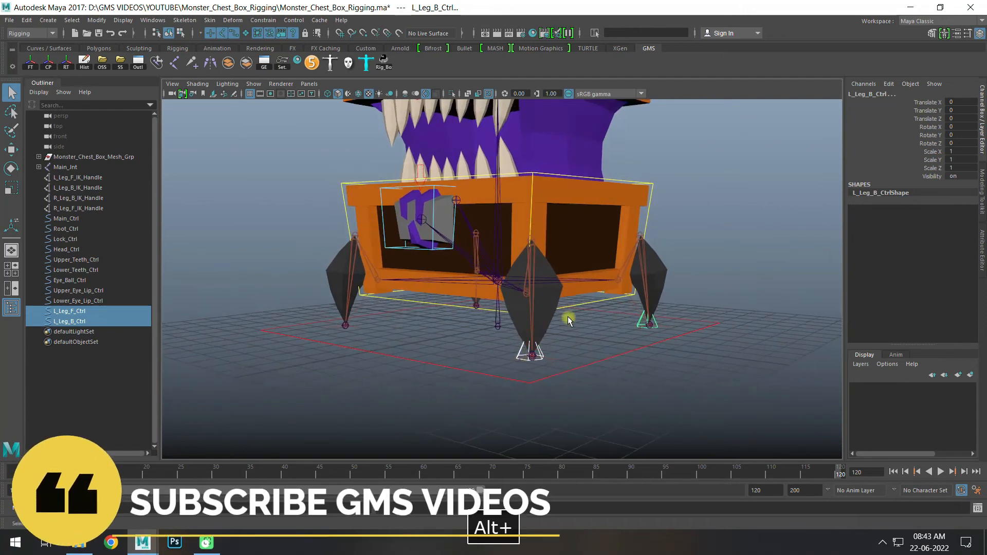
{"action": "middle_click_drag", "start_coordinate": [538, 338], "coordinate": [548, 343], "text": "alt"}
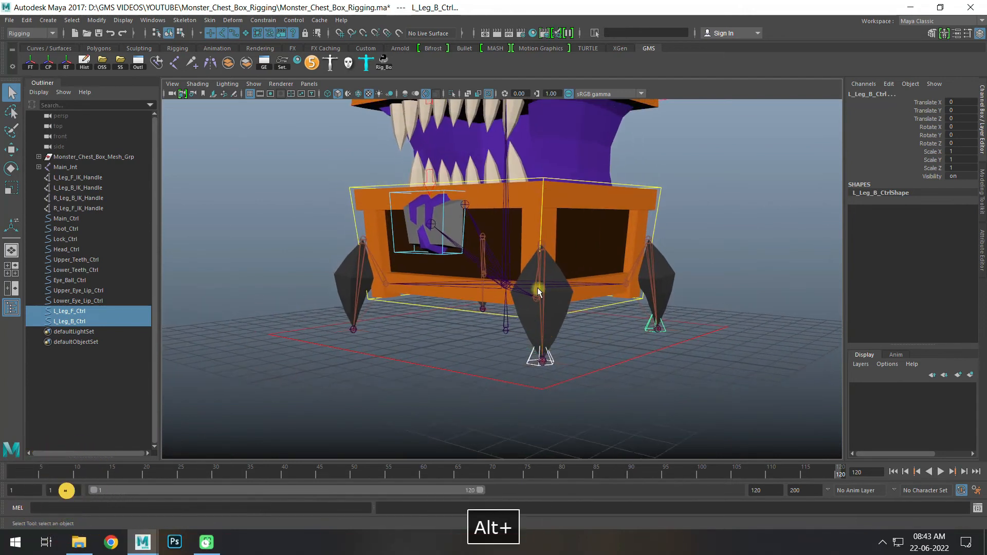
{"action": "key", "text": "ctrl+d"}
- Group the duplicated foot curves and mirror the group across the chest with Scale X set to -1
{"action": "key", "text": "ctrl+g"}
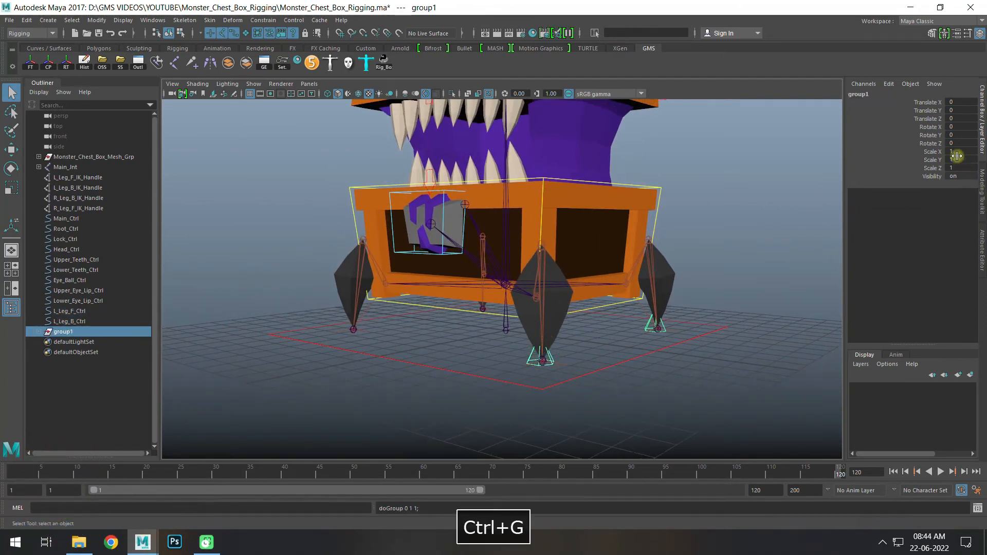
{"action": "type", "text": "-1"}
{"action": "key", "text": "Return"}
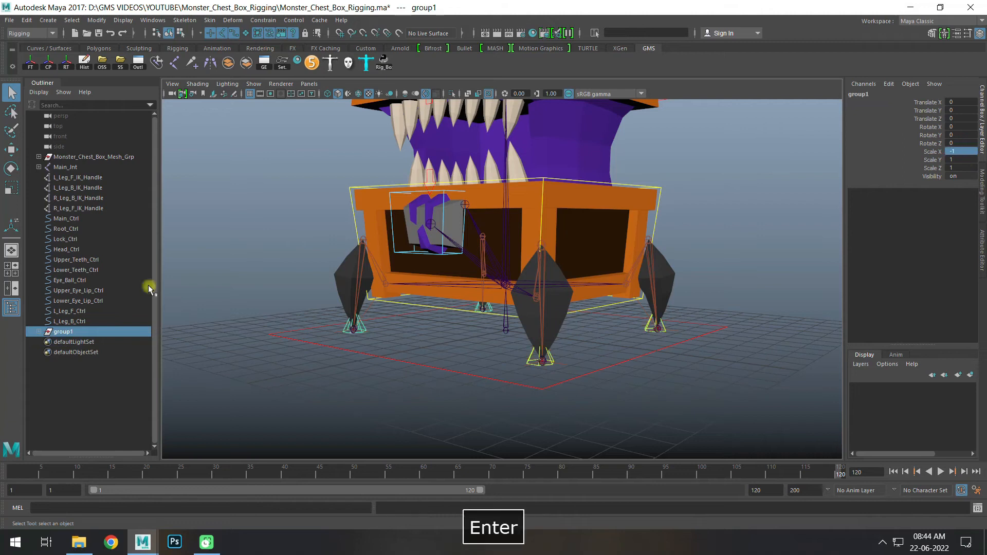
- Unparent L_Leg_F_Ctrl1 and L_Leg_B_Ctrl1 from group1 and delete the empty group
{"action": "left_click", "coordinate": [39, 331], "text": "shift"}
{"action": "left_click_drag", "start_coordinate": [75, 344], "coordinate": [77, 353]}
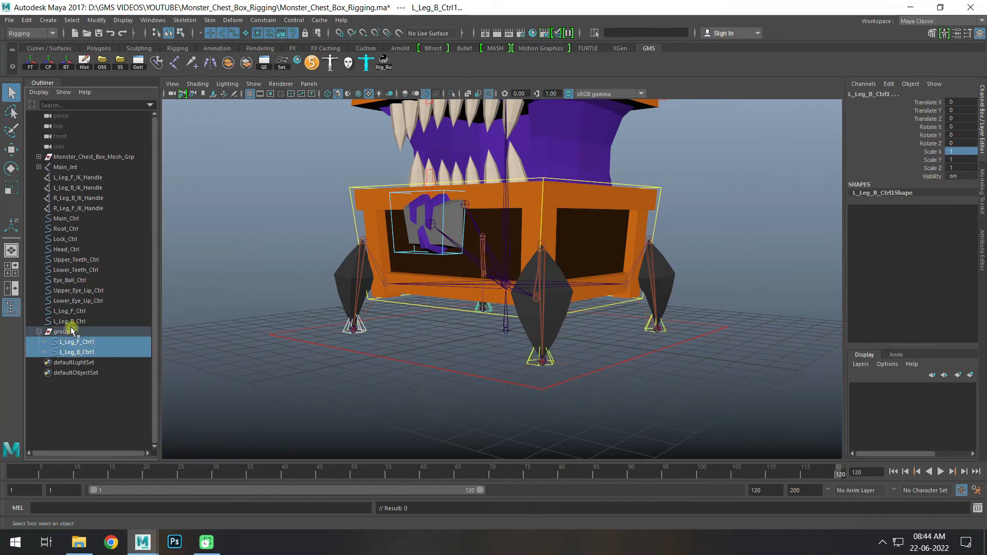
{"action": "key", "text": "shift+p"}
{"action": "left_click", "coordinate": [65, 331]}
{"action": "key", "text": "Delete"}
- Rename the mirrored front foot curve L_Leg_F_Ctrl1 as R_Leg_F_Ctrl
{"action": "left_click", "coordinate": [53, 333]}
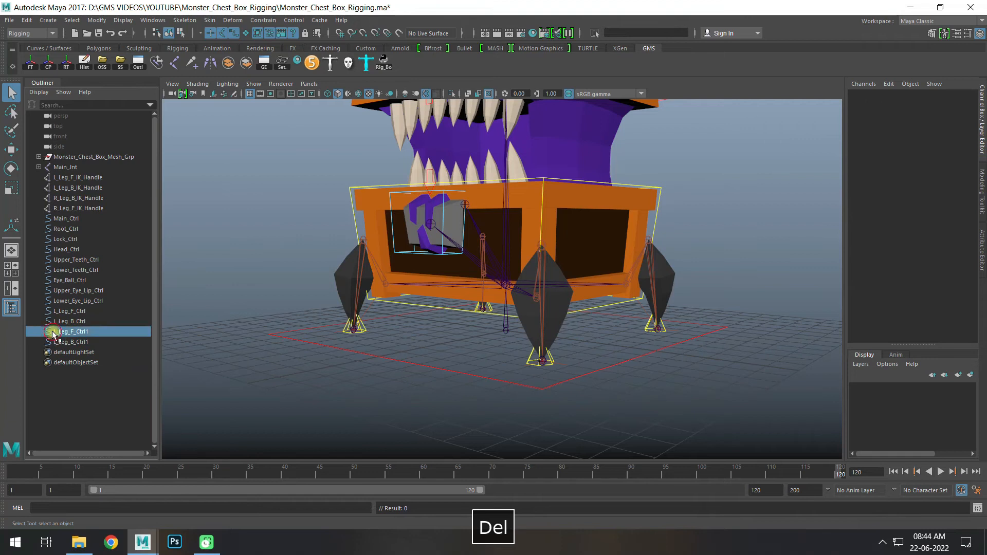
{"action": "double_click", "coordinate": [61, 332]}
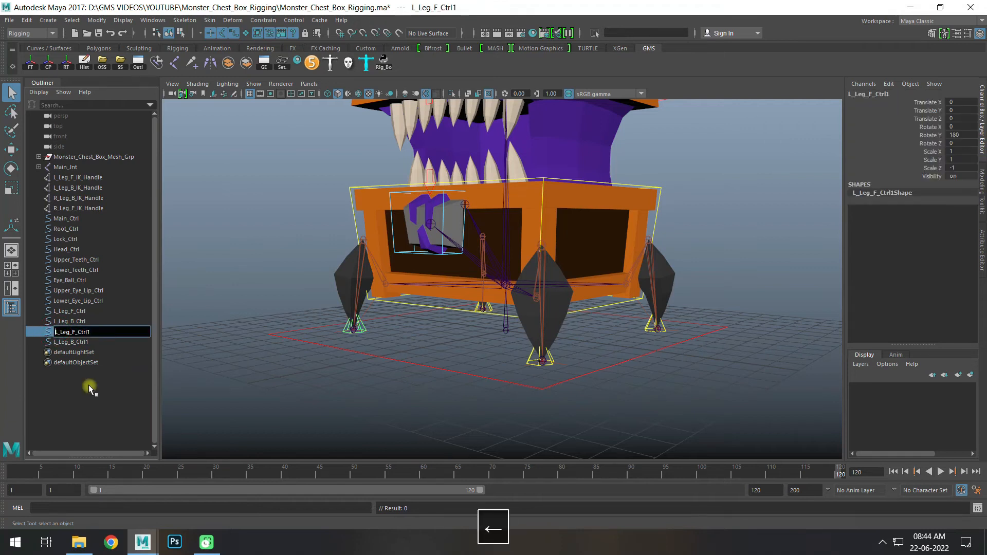
{"action": "key", "text": "BackSpace"}
{"action": "type", "text": "R"}
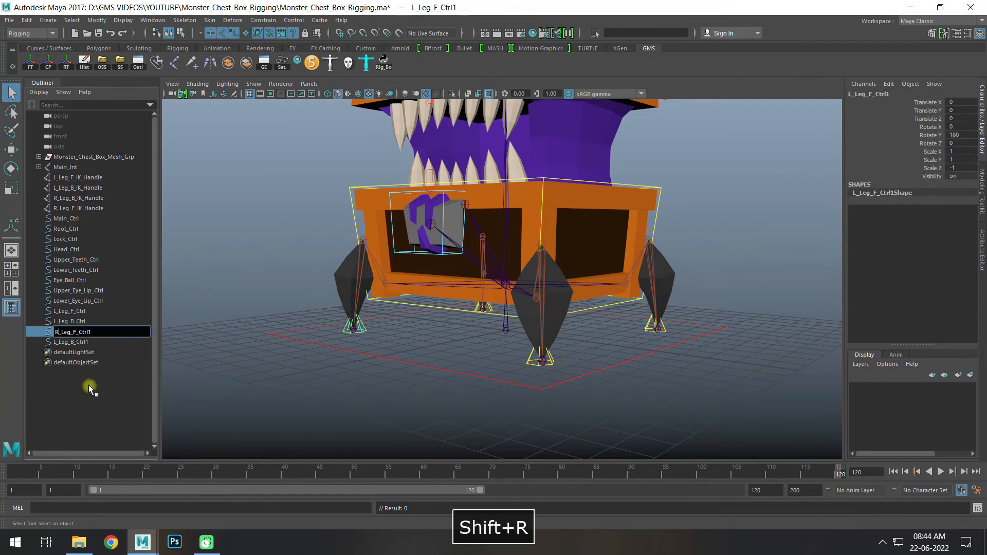
{"action": "key", "text": "BackSpace"}
- Rename the mirrored back foot curve L_Leg_B_Ctrl1 as R_Leg_B_Ctrl
{"action": "double_click", "coordinate": [64, 341]}
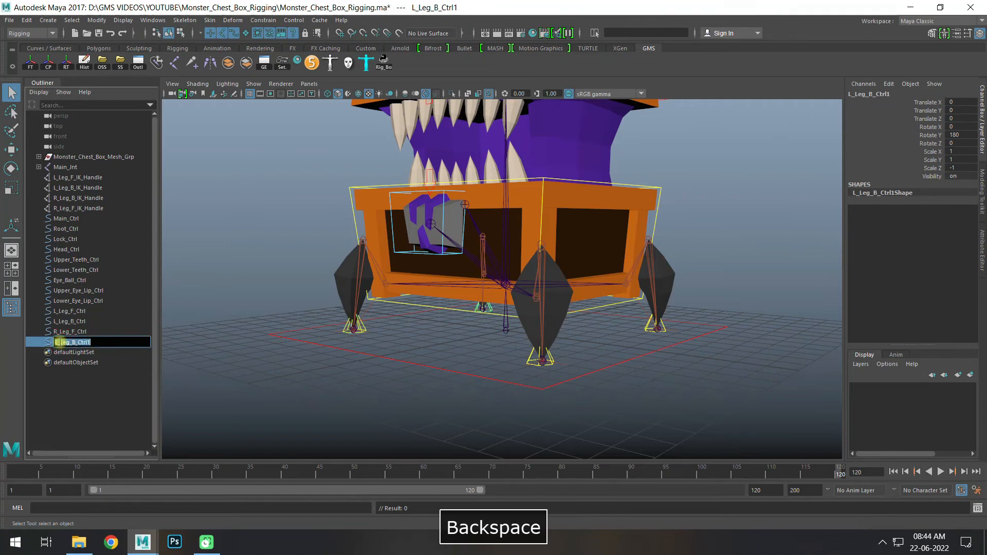
{"action": "type", "text": "R"}
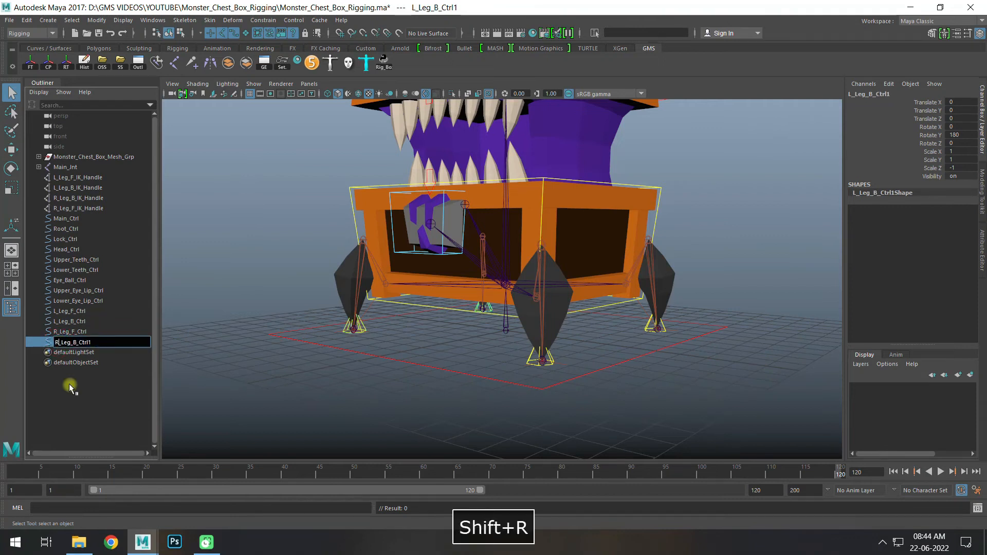
{"action": "left_click", "coordinate": [99, 338]}
{"action": "key", "text": "BackSpace"}
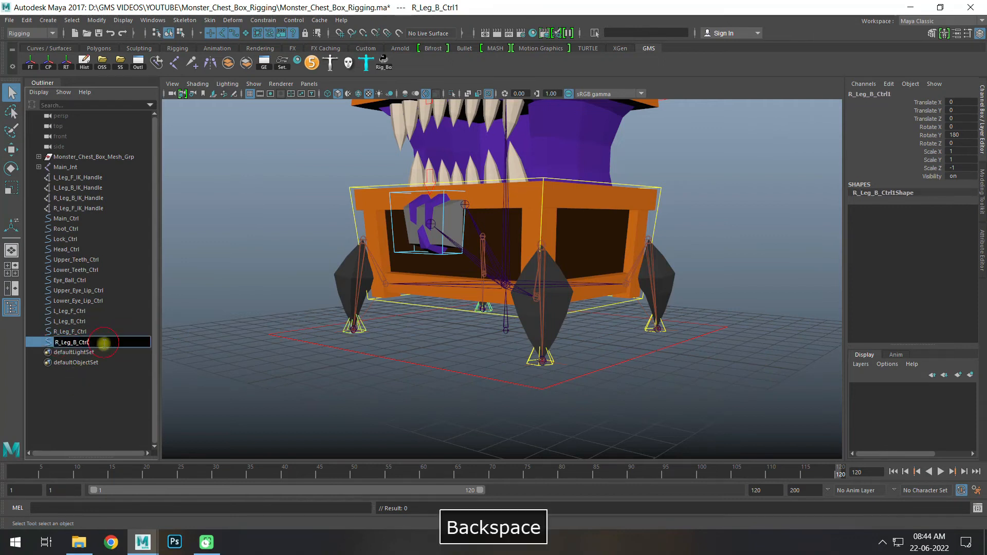
{"action": "left_click", "coordinate": [54, 360]}
- Freeze the transformations and delete the history of R_Leg_F_Ctrl and R_Leg_B_Ctrl
{"action": "left_click_drag", "start_coordinate": [69, 332], "coordinate": [72, 342]}
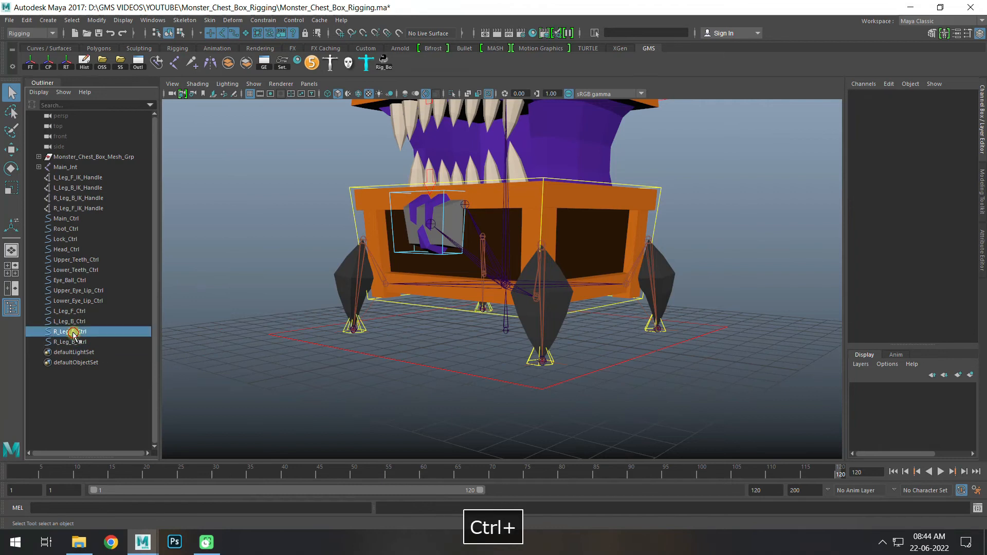
{"action": "left_click", "coordinate": [32, 64]}
{"action": "left_click", "coordinate": [86, 66]}
{"action": "left_click", "coordinate": [463, 416]}
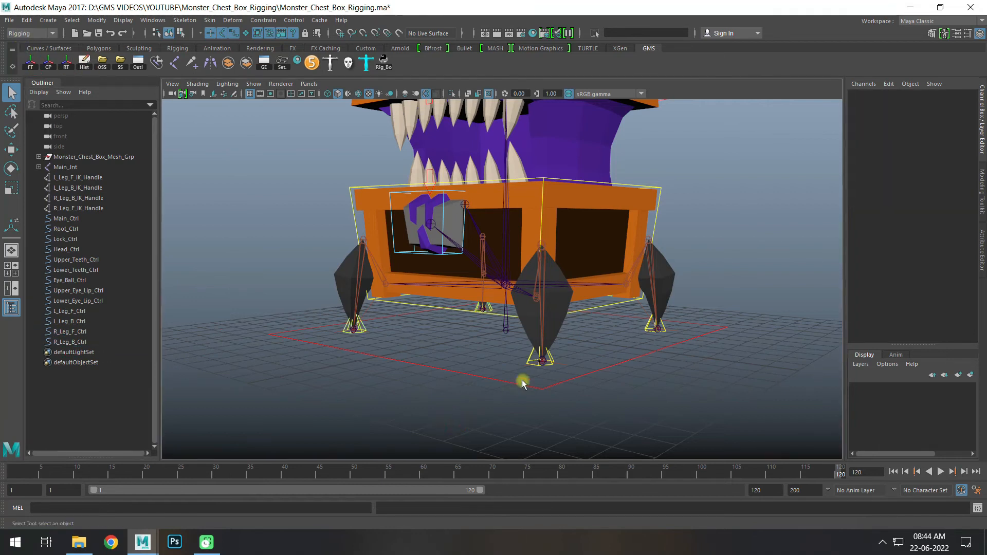
- Parent L_Leg_F_IK_Handle under the L_Leg_F_Ctrl curve at the left front foot
{"action": "right_click_drag", "start_coordinate": [524, 381], "coordinate": [590, 386], "text": "alt"}
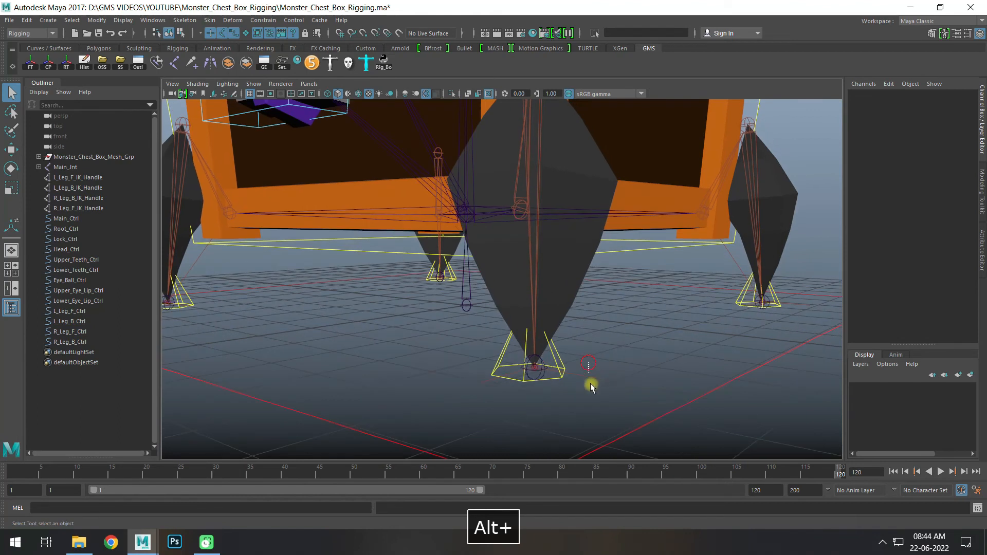
{"action": "left_click", "coordinate": [586, 388]}
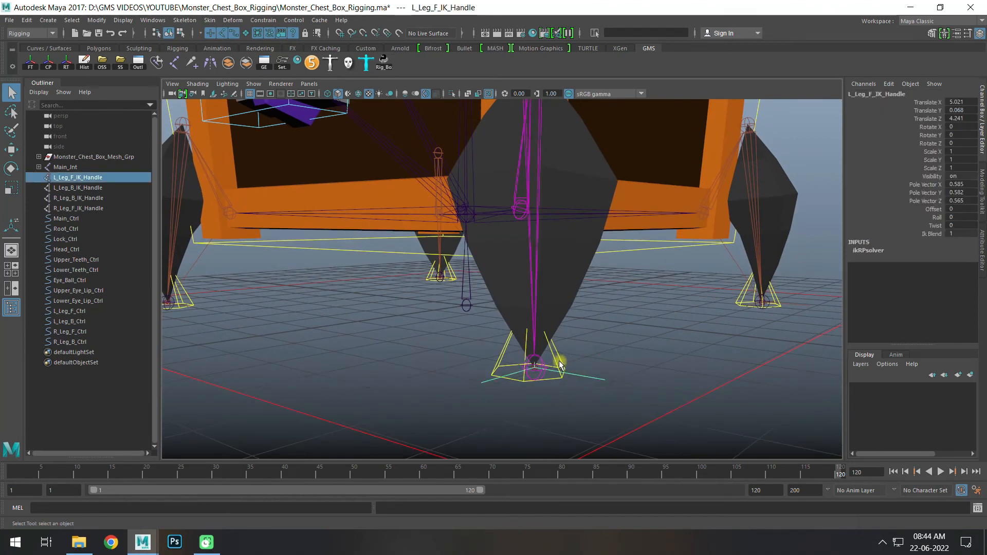
{"action": "key", "text": "w"}
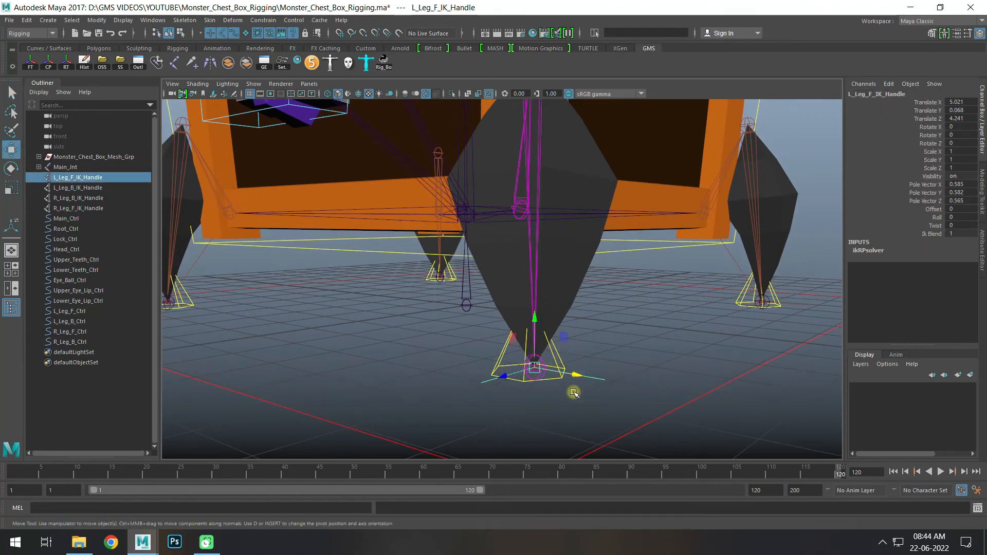
{"action": "key", "text": "q"}
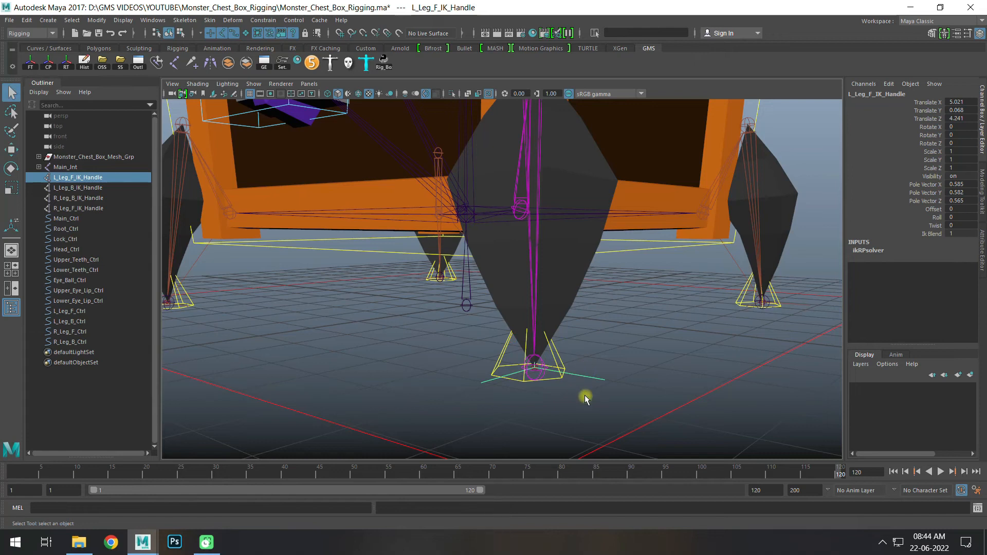
{"action": "left_click", "coordinate": [557, 358]}
{"action": "key", "text": "w"}
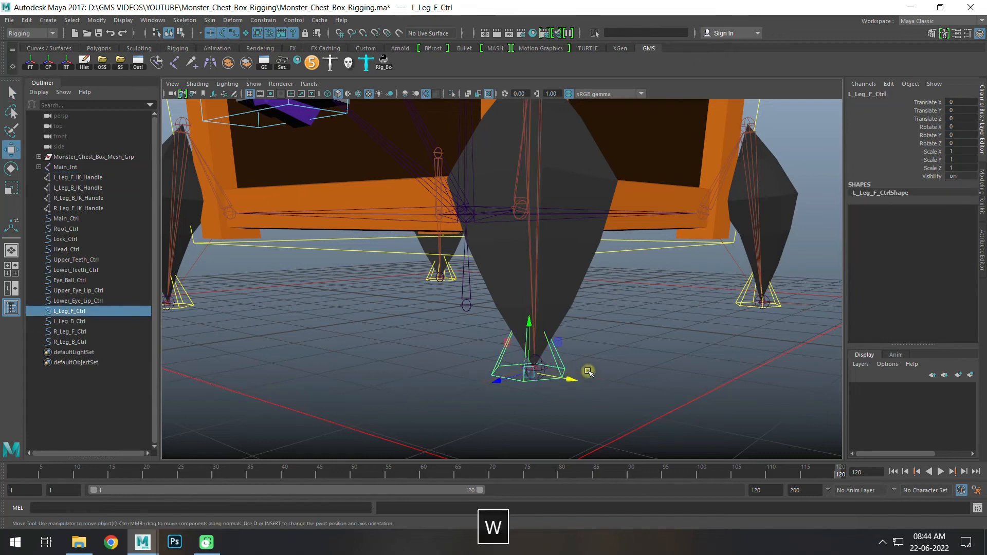
{"action": "left_click", "coordinate": [560, 358]}
{"action": "left_click", "coordinate": [558, 354], "text": "shift"}
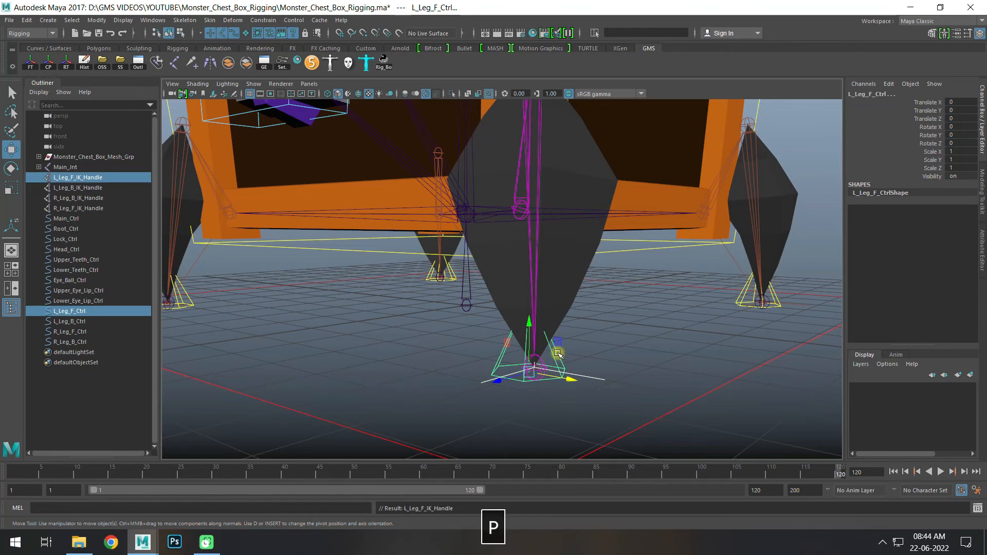
- Parent L_Leg_B_IK_Handle under the L_Leg_B_Ctrl curve at the left back foot
{"action": "left_click_drag", "start_coordinate": [557, 354], "coordinate": [519, 350], "text": "alt"}
{"action": "left_click", "coordinate": [601, 368]}
{"action": "left_click", "coordinate": [611, 360], "text": "shift"}
{"action": "key", "text": "p"}
- Parent R_Leg_B_IK_Handle under the R_Leg_B_Ctrl curve at the right back foot
{"action": "left_click_drag", "start_coordinate": [714, 344], "coordinate": [391, 375], "text": "alt"}
{"action": "right_click_drag", "start_coordinate": [449, 371], "coordinate": [656, 370], "text": "alt"}
{"action": "left_click_drag", "start_coordinate": [656, 370], "coordinate": [462, 367], "text": "alt"}
{"action": "right_click_drag", "start_coordinate": [393, 364], "coordinate": [542, 422], "text": "alt"}
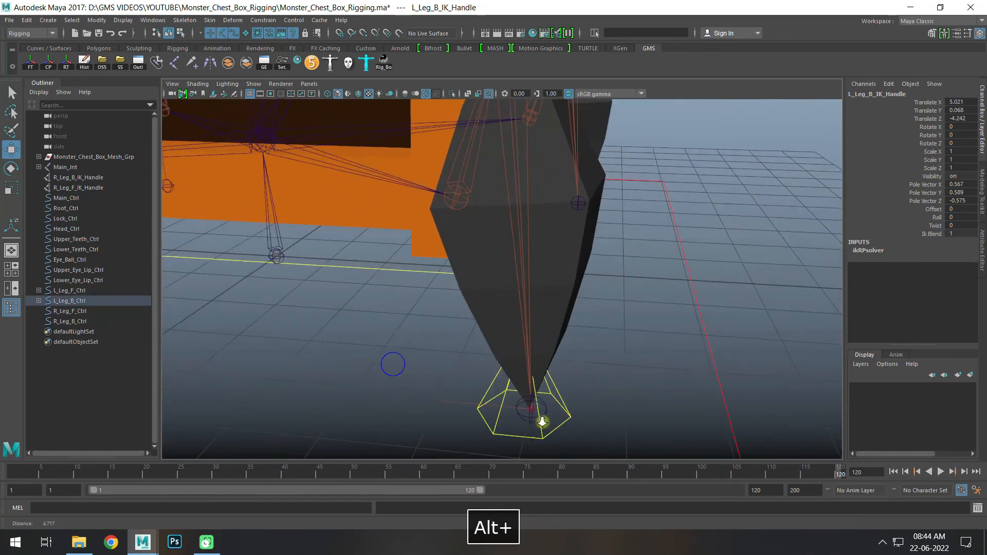
{"action": "left_click_drag", "start_coordinate": [543, 421], "coordinate": [445, 392], "text": "alt"}
{"action": "left_click", "coordinate": [529, 406]}
{"action": "left_click", "coordinate": [565, 407], "text": "shift"}
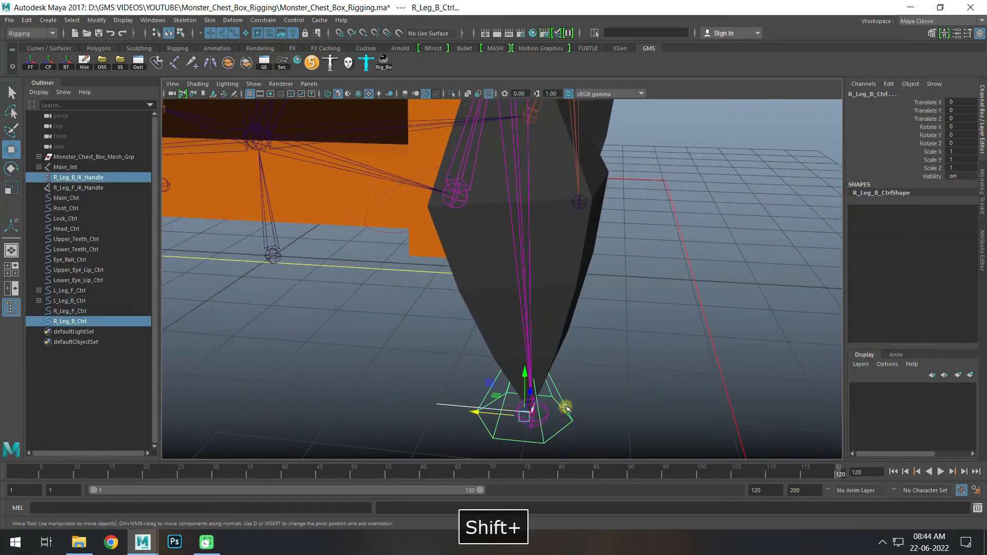
{"action": "key", "text": "p"}
- Parent R_Leg_F_IK_Handle under the R_Leg_F_Ctrl curve at the right front foot
{"action": "left_click_drag", "start_coordinate": [565, 407], "coordinate": [514, 334], "text": "alt"}
{"action": "left_click", "coordinate": [524, 390]}
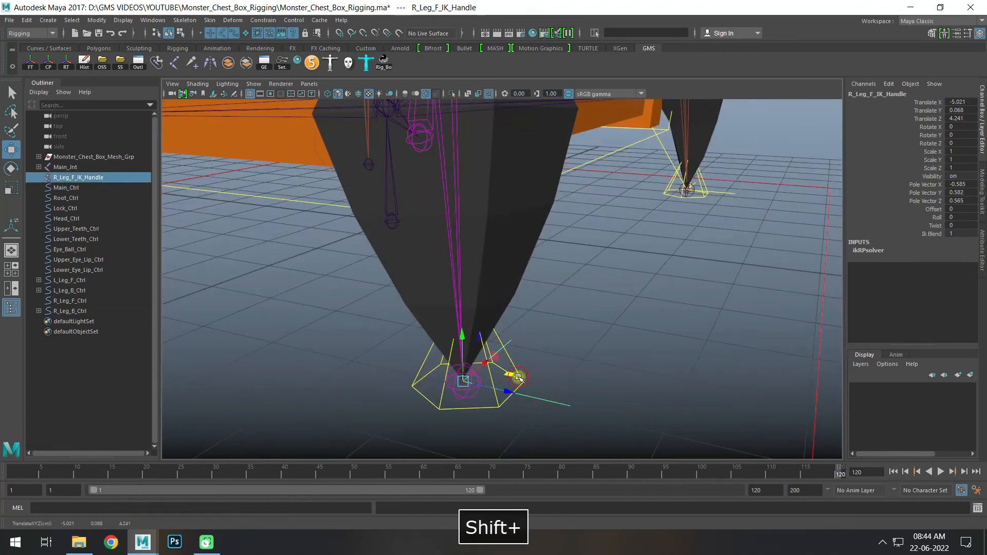
{"action": "left_click", "coordinate": [521, 379], "text": "shift"}
{"action": "key", "text": "p"}
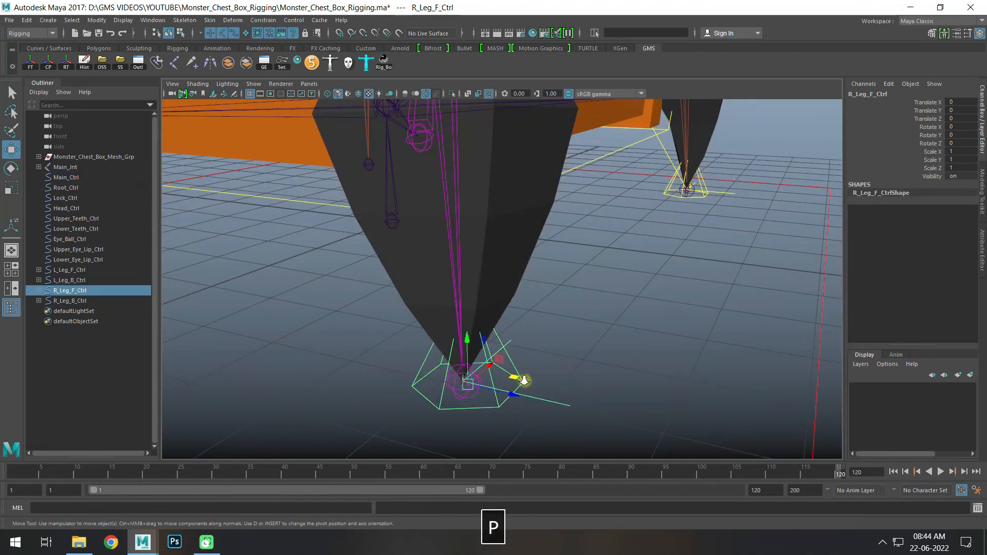
- Test-move Main_Ctrl, the square curve around the feet, and undo the move
{"action": "left_click_drag", "start_coordinate": [521, 380], "coordinate": [534, 329], "text": "alt"}
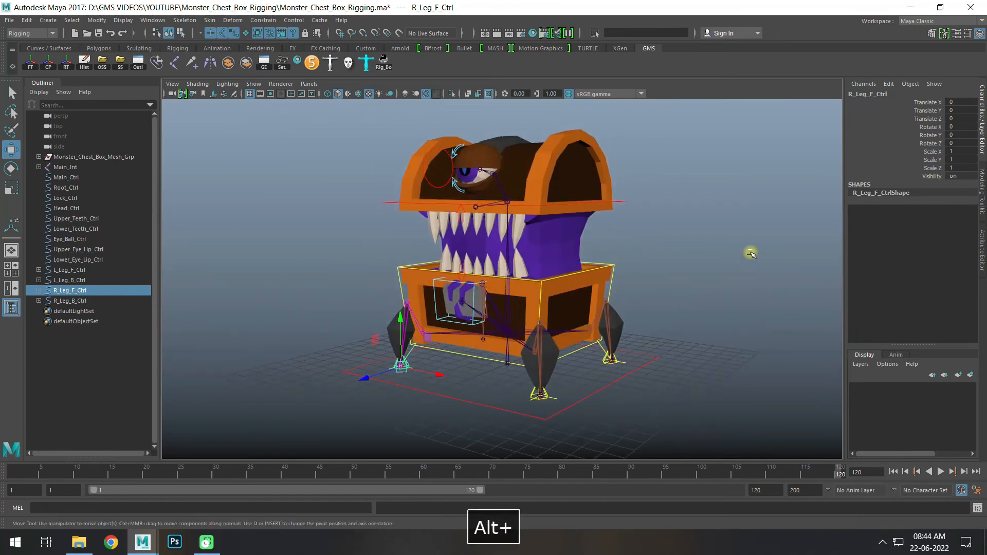
{"action": "left_click", "coordinate": [580, 396]}
{"action": "key", "text": "w"}
{"action": "left_click_drag", "start_coordinate": [550, 372], "coordinate": [495, 367]}
{"action": "key", "text": "ctrl+z"}
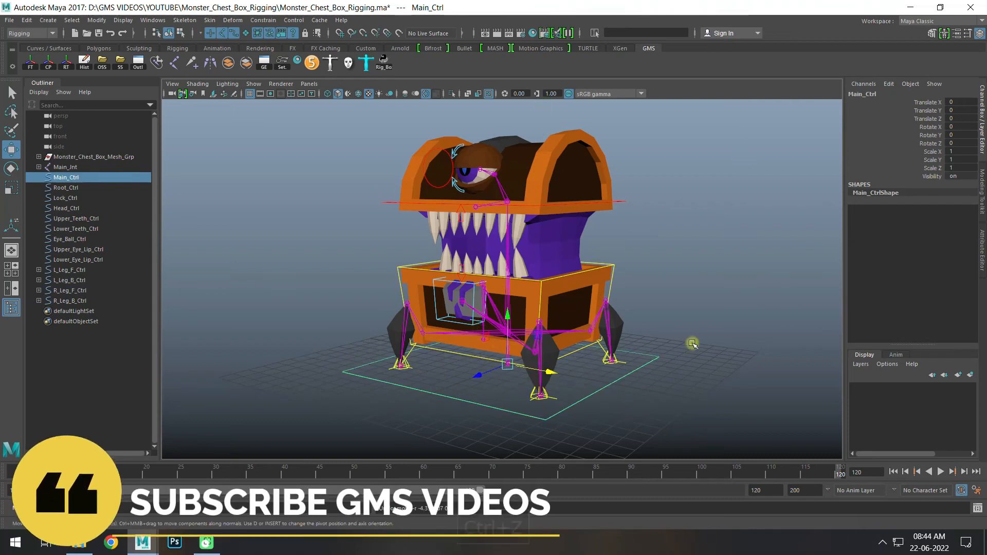
- Select Eye_Ball_Ctrl, Upper_Eye_Lip_Ctrl, Lower_Eye_Lip_Ctrl and Upper_Teeth_Ctrl together on the upper half of the chest
{"action": "right_click_drag", "start_coordinate": [492, 294], "coordinate": [588, 399], "text": "alt"}
{"action": "left_click", "coordinate": [322, 228]}
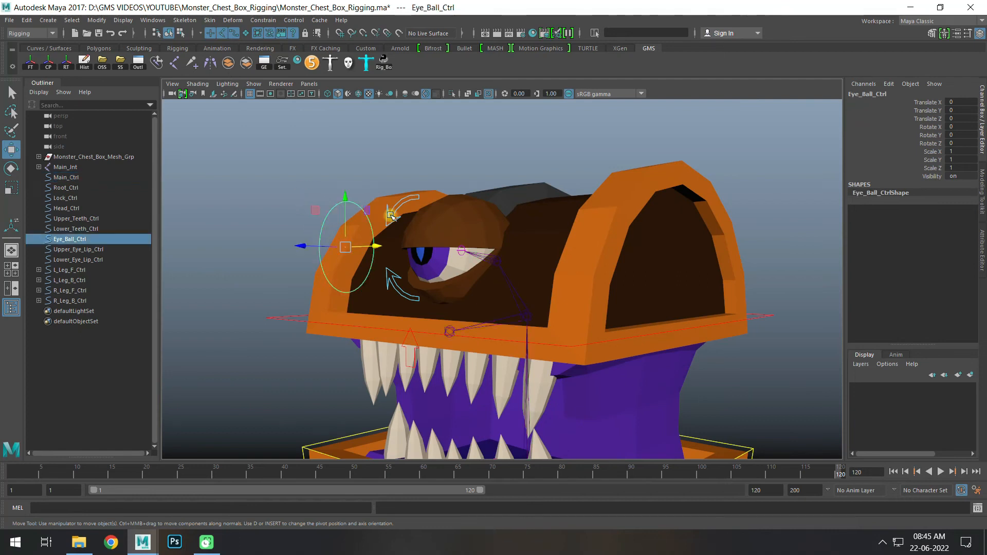
{"action": "left_click", "coordinate": [392, 219], "text": "shift"}
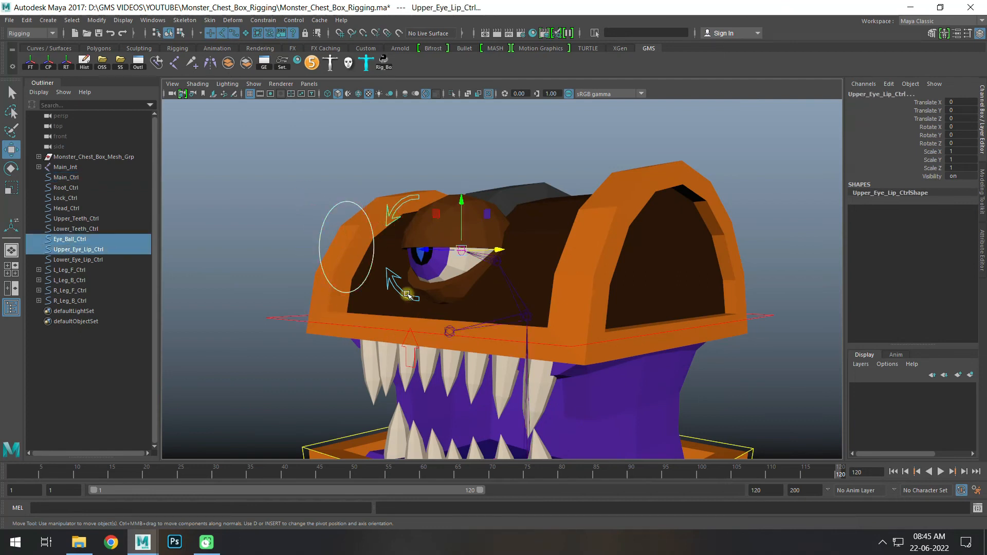
{"action": "left_click", "coordinate": [414, 352], "text": "shift"}
{"action": "left_click", "coordinate": [403, 345], "text": "shift"}
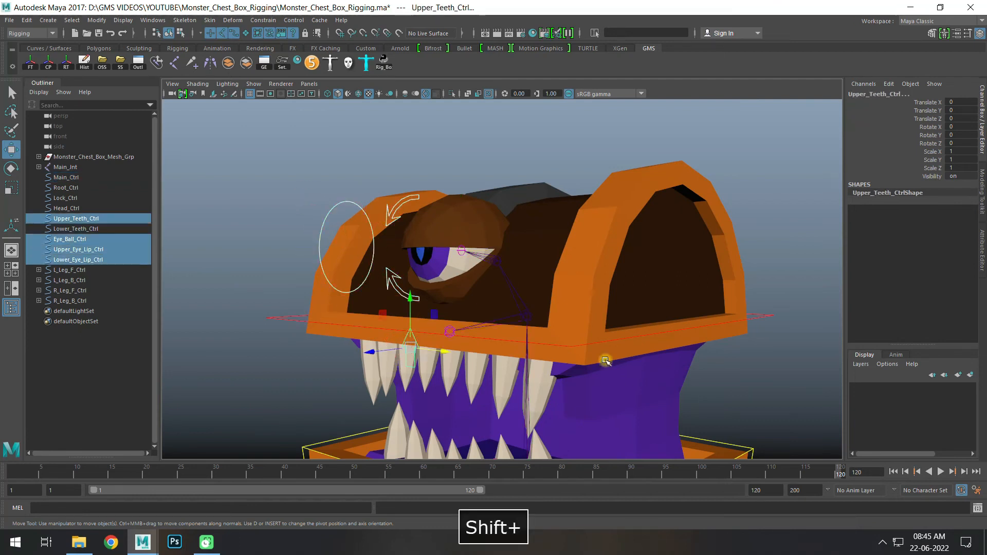
{"action": "left_click_drag", "start_coordinate": [403, 345], "coordinate": [726, 287], "text": "alt"}
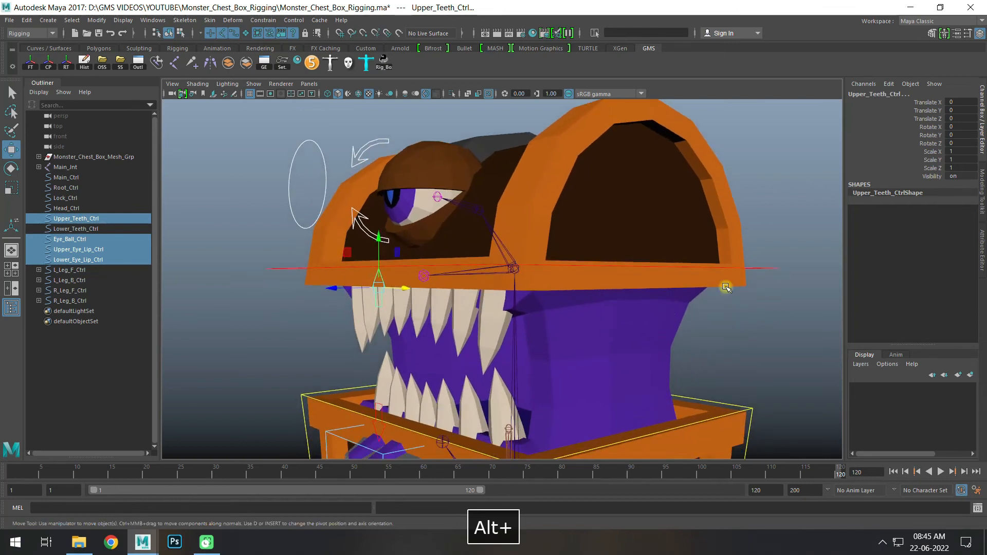
- Test-rotate Head_Ctrl, and undo both the rotation and its selection to restore the eye and teeth control selection
{"action": "left_click", "coordinate": [766, 268]}
{"action": "key", "text": "e"}
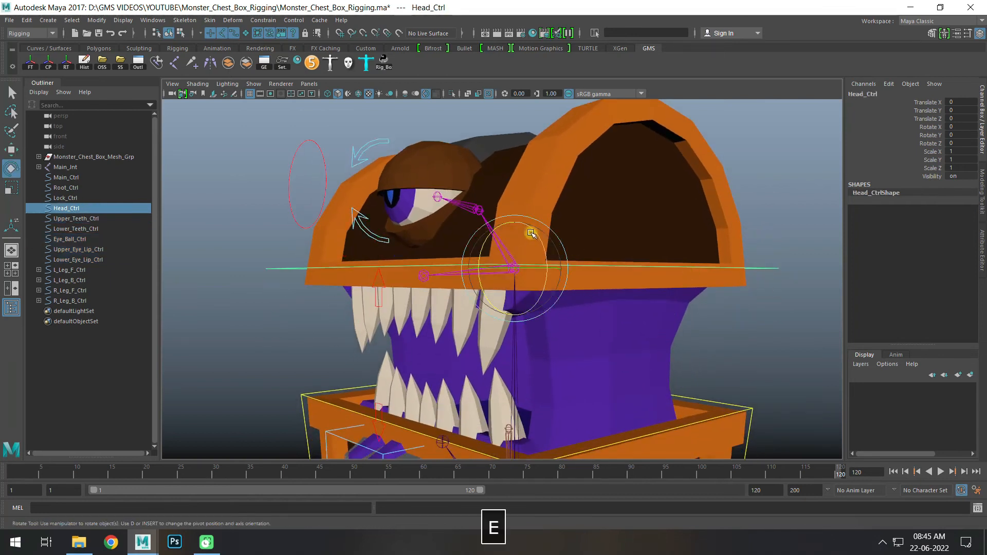
{"action": "left_click_drag", "start_coordinate": [537, 236], "coordinate": [536, 253]}
{"action": "key", "text": "ctrl+z"}
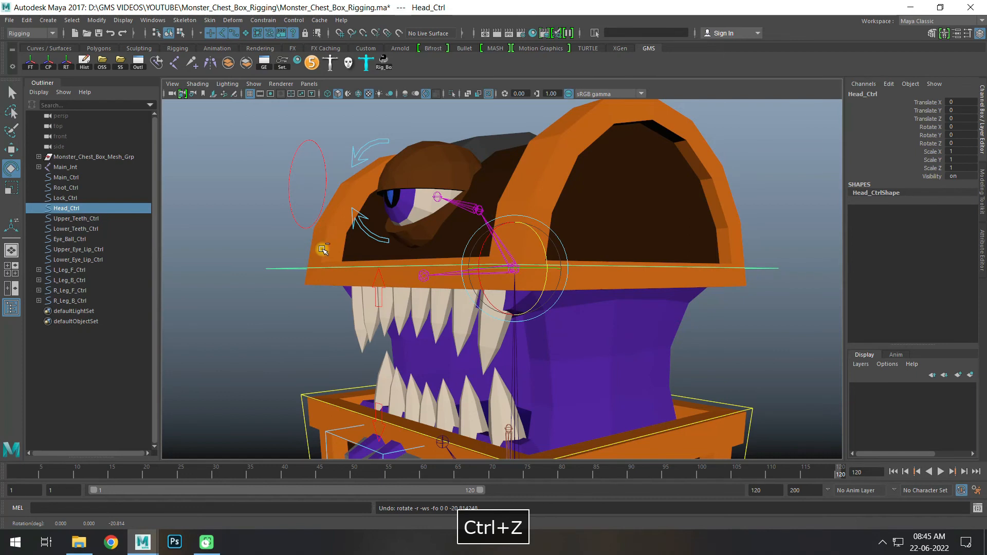
{"action": "key", "text": "ctrl+z"}
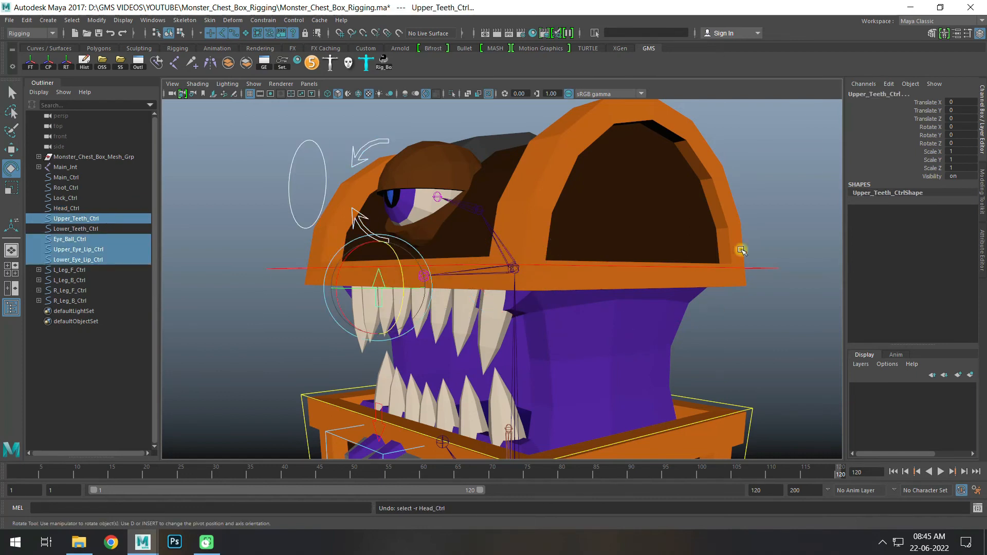
- Parent the selected eyeball, eyelid and upper teeth controls under Head_Ctrl, and test-rotate the head, undoing the rotation
{"action": "left_click", "coordinate": [773, 267], "text": "shift"}
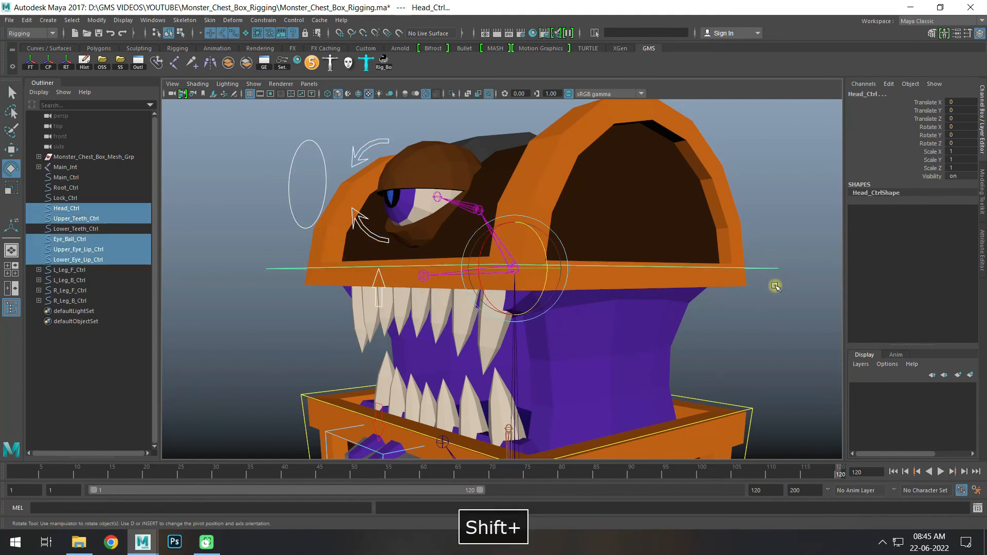
{"action": "key", "text": "p"}
{"action": "left_click_drag", "start_coordinate": [761, 243], "coordinate": [774, 267]}
{"action": "key", "text": "e"}
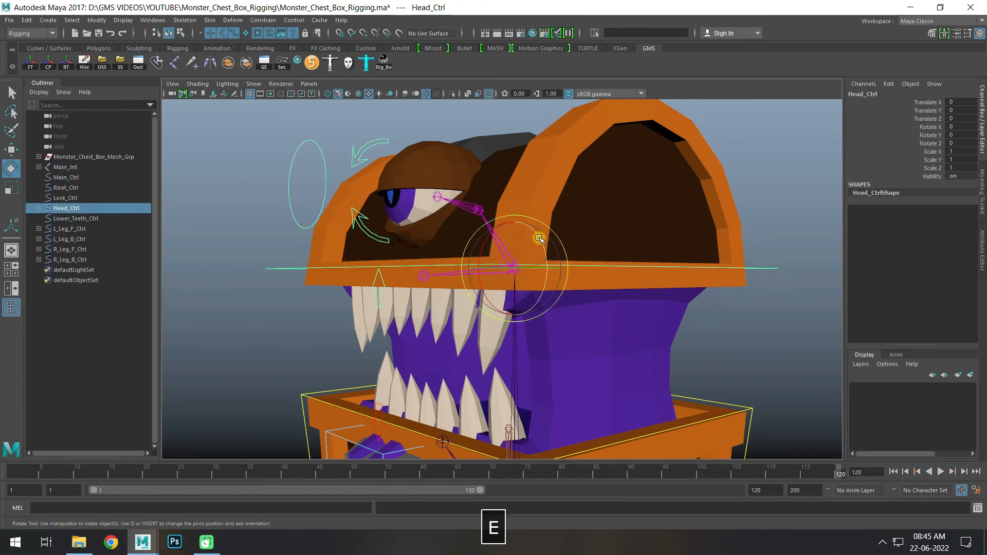
{"action": "left_click_drag", "start_coordinate": [538, 238], "coordinate": [336, 235]}
{"action": "key", "text": "ctrl+z"}
- Parent Lower_Teeth_Ctrl and Lock_Ctrl under Root_Ctrl, the box curve around the chest base
{"action": "left_click", "coordinate": [348, 237]}
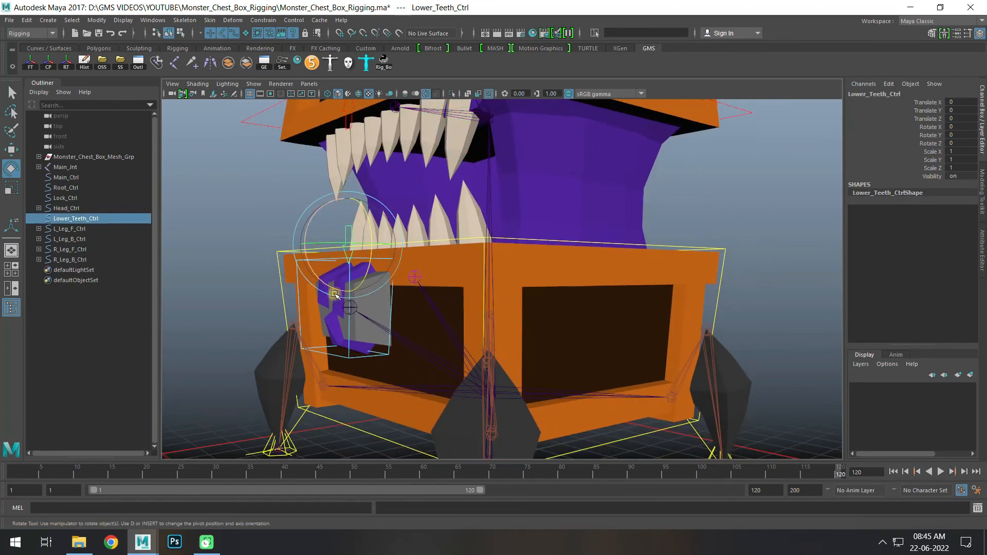
{"action": "left_click", "coordinate": [556, 368], "text": "shift"}
{"action": "left_click_drag", "start_coordinate": [557, 368], "coordinate": [628, 337], "text": "alt"}
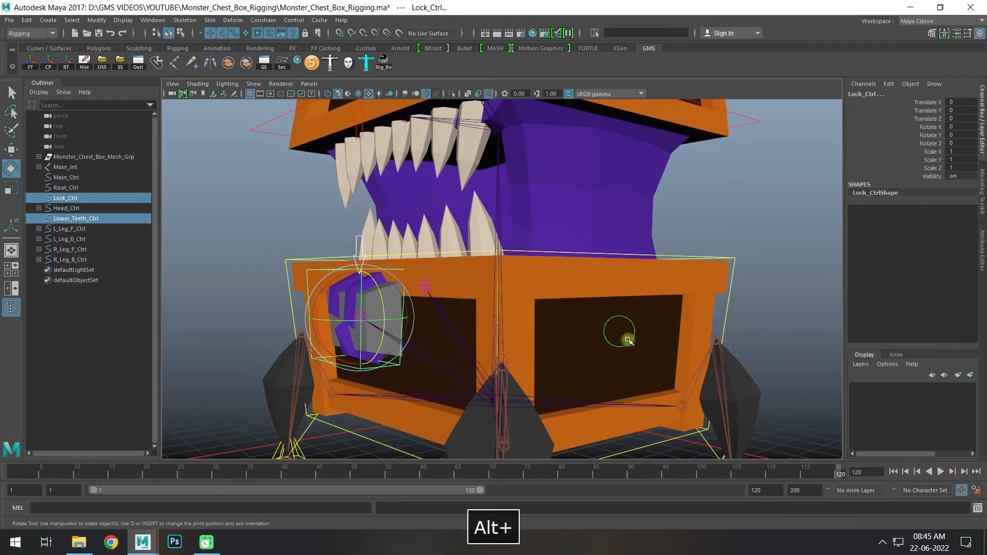
{"action": "key", "text": "w"}
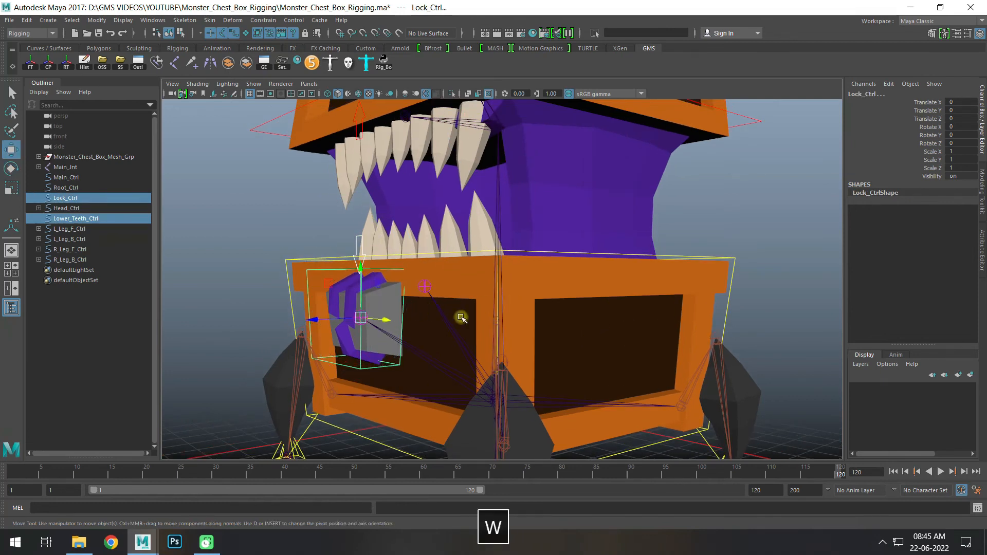
{"action": "left_click", "coordinate": [735, 258], "text": "shift"}
{"action": "key", "text": "p"}
- Test-move Root_Ctrl along X in both directions, undoing each move
{"action": "left_click_drag", "start_coordinate": [733, 258], "coordinate": [540, 306], "text": "alt"}
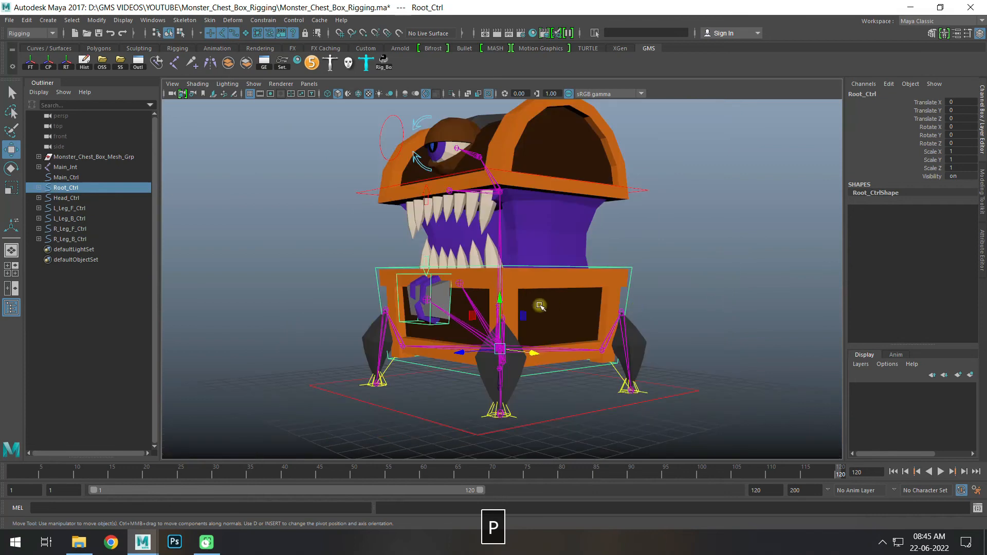
{"action": "left_click_drag", "start_coordinate": [530, 350], "coordinate": [563, 379]}
{"action": "key", "text": "ctrl+z"}
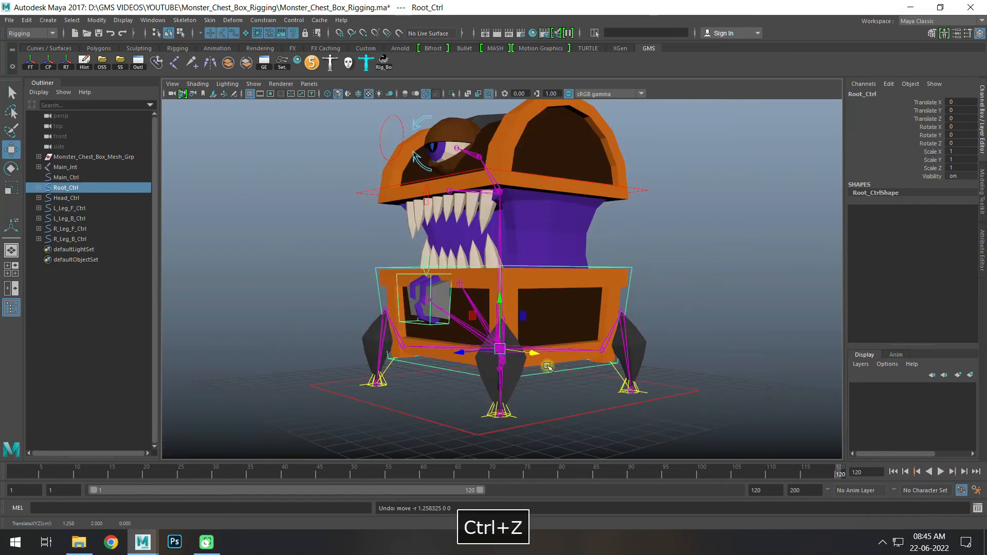
{"action": "middle_click_drag", "start_coordinate": [547, 366], "coordinate": [548, 359], "text": "alt"}
{"action": "left_click", "coordinate": [657, 165]}
{"action": "middle_click_drag", "start_coordinate": [633, 273], "coordinate": [636, 296], "text": "alt"}
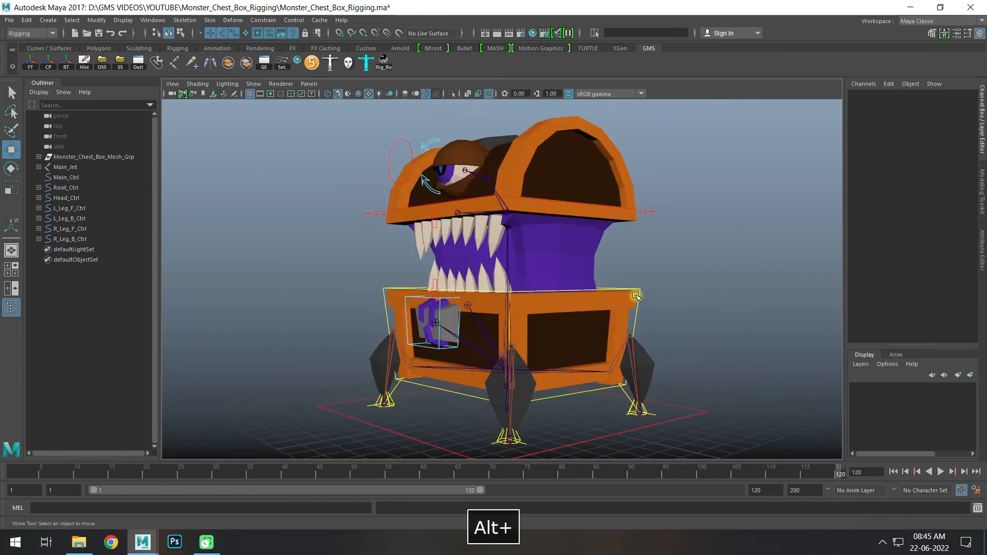
{"action": "left_click", "coordinate": [636, 296]}
{"action": "left_click_drag", "start_coordinate": [537, 371], "coordinate": [511, 372]}
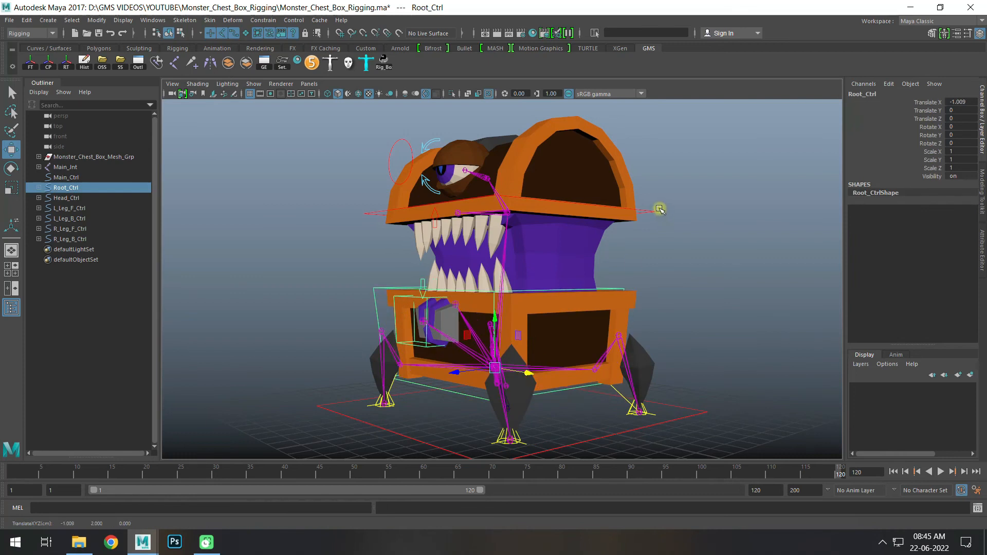
{"action": "key", "text": "ctrl+z"}
- Parent Head_Ctrl under Root_Ctrl
{"action": "left_click", "coordinate": [657, 210]}
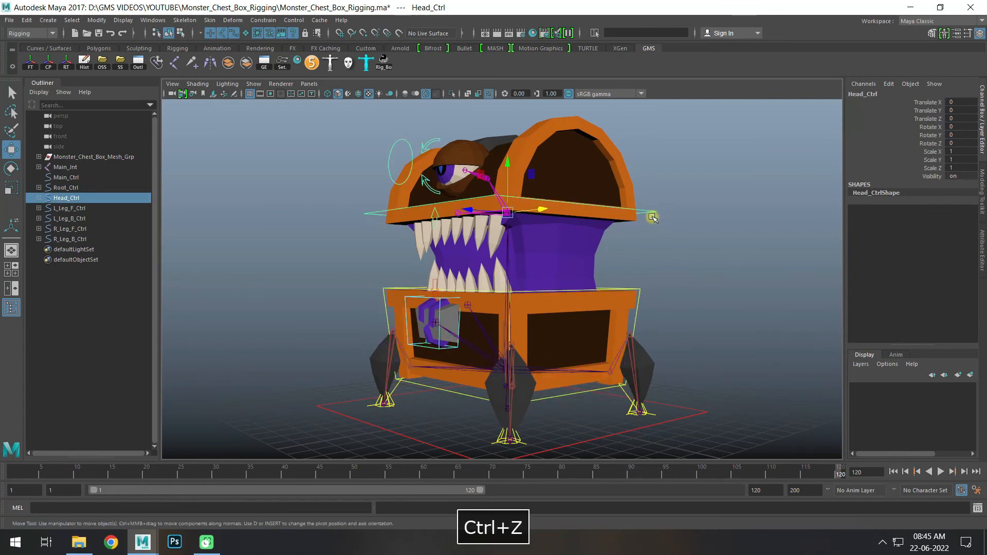
{"action": "left_click", "coordinate": [639, 292], "text": "shift"}
{"action": "key", "text": "p"}
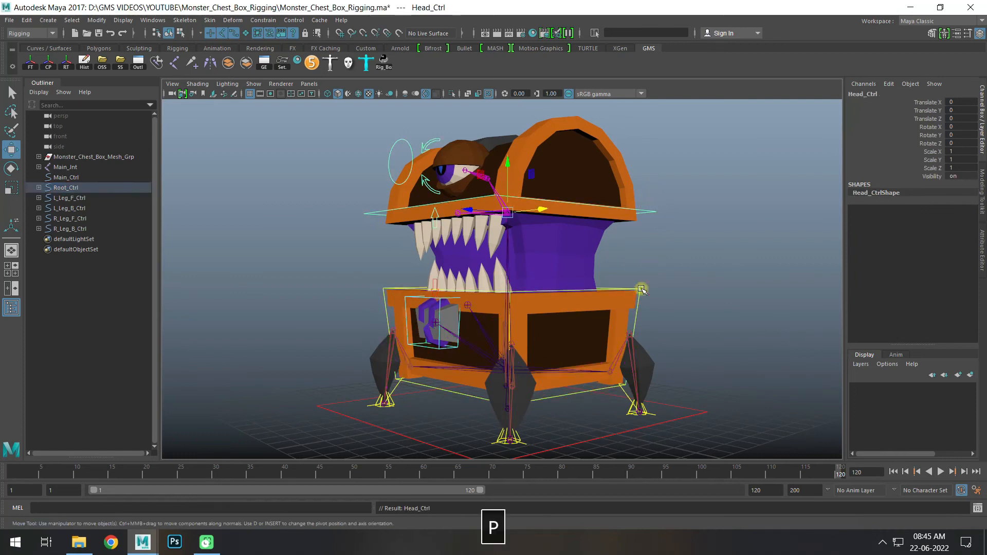
- Test-move Main_Ctrl, the square ground curve, along X and undo the move
{"action": "left_click", "coordinate": [692, 354]}
{"action": "left_click", "coordinate": [601, 458]}
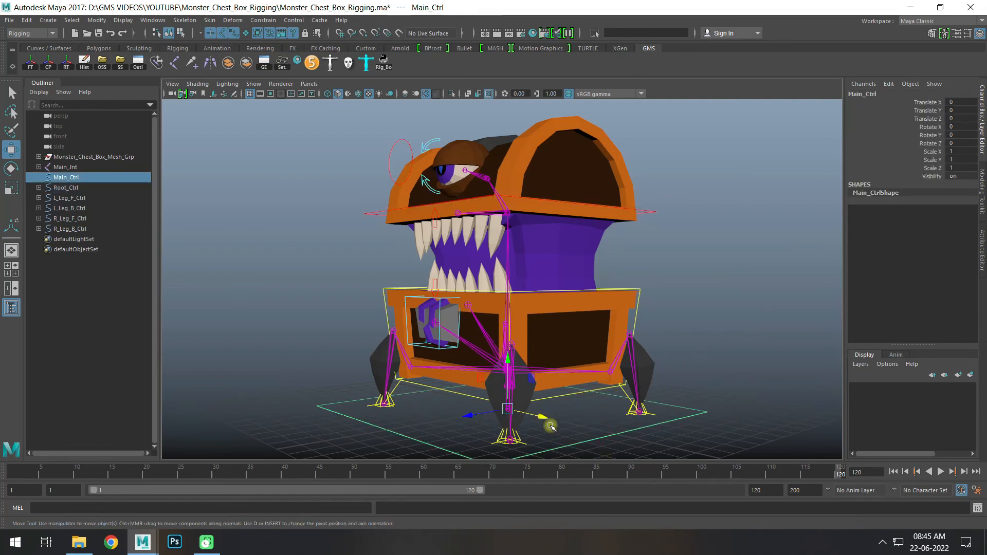
{"action": "left_click_drag", "start_coordinate": [543, 418], "coordinate": [512, 419]}
{"action": "key", "text": "ctrl+z"}
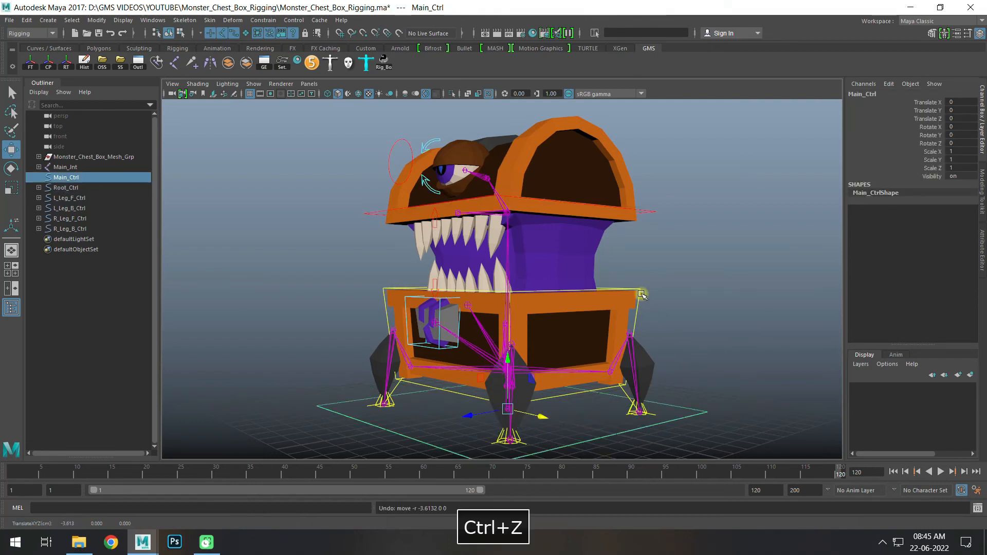
- Parent Root_Ctrl under Main_Ctrl, the square curve around the feet
{"action": "left_click", "coordinate": [641, 294]}
{"action": "left_click_drag", "start_coordinate": [641, 294], "coordinate": [626, 348], "text": "alt"}
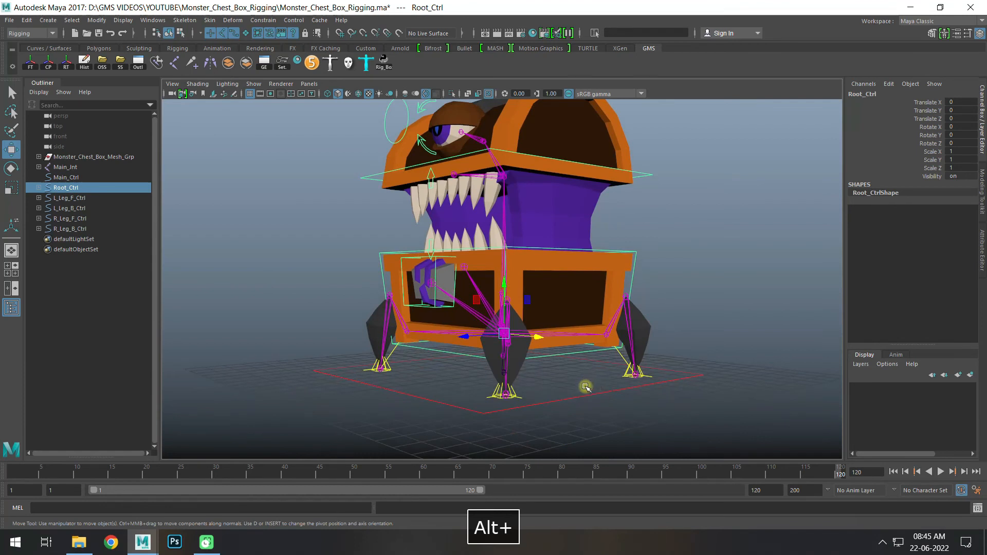
{"action": "left_click", "coordinate": [590, 411], "text": "shift"}
{"action": "key", "text": "p"}
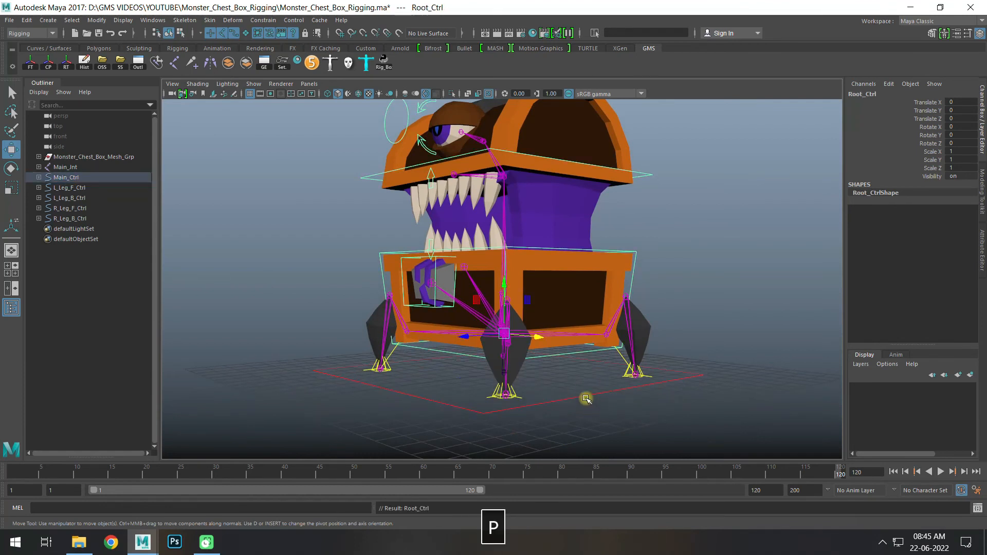
- Test-move Main_Ctrl with its new child controls along X and undo the move
{"action": "left_click", "coordinate": [585, 406]}
{"action": "left_click_drag", "start_coordinate": [539, 378], "coordinate": [502, 378]}
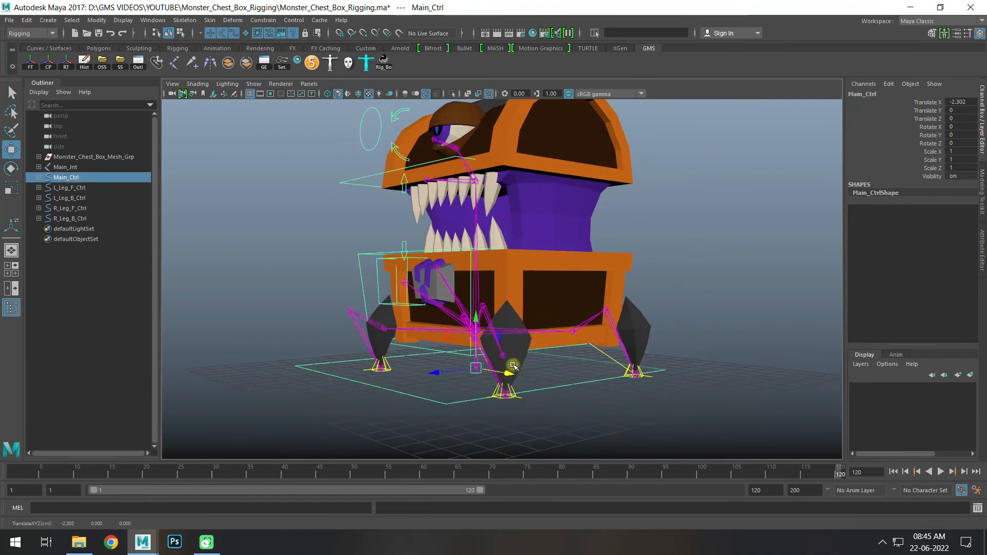
{"action": "key", "text": "ctrl+z"}
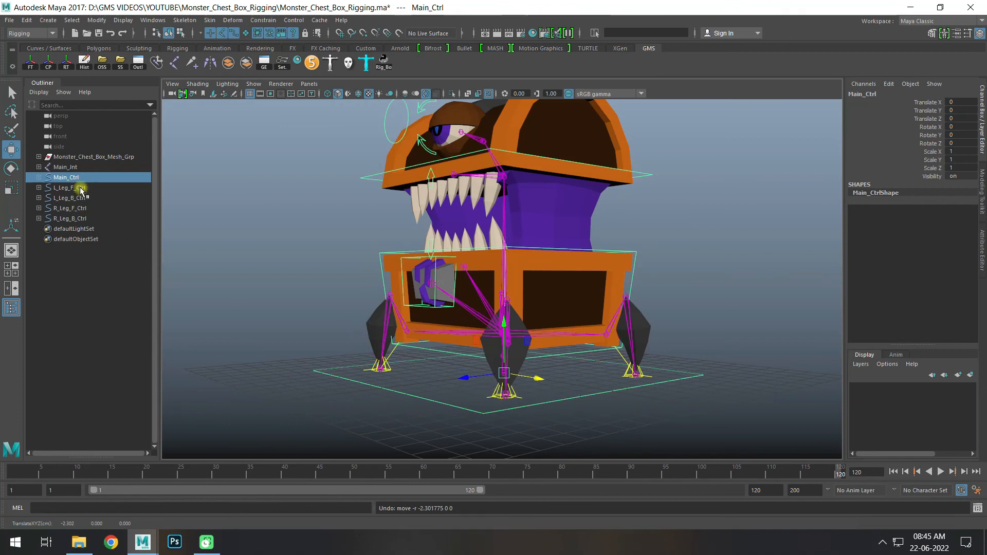
- Group Main_Jnt with the four leg controls, leaving Monster_Chest_Box_Mesh_Grp and Main_Ctrl out of the group
{"action": "left_click", "coordinate": [252, 271]}
{"action": "left_click", "coordinate": [66, 157]}
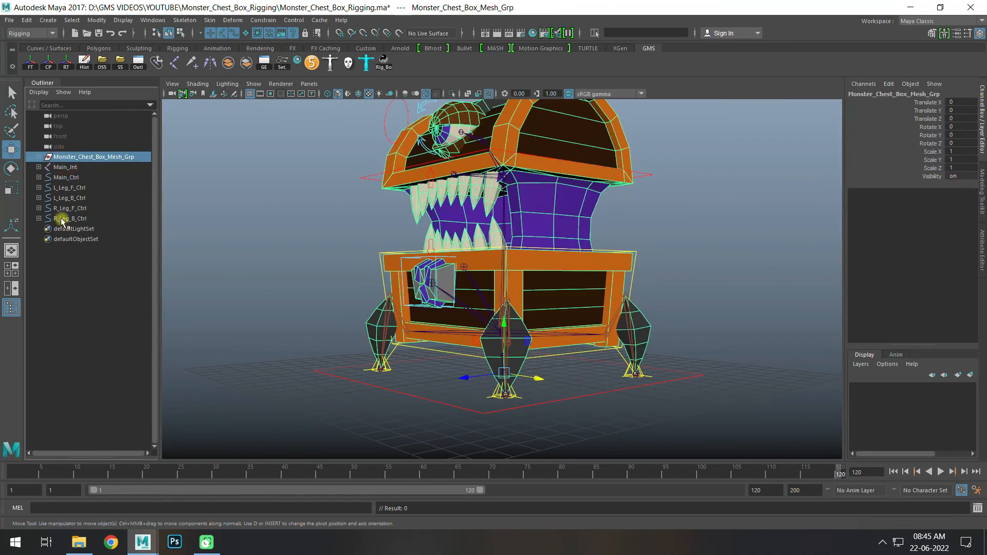
{"action": "left_click", "coordinate": [67, 218], "text": "shift"}
{"action": "left_click", "coordinate": [77, 156], "text": "ctrl"}
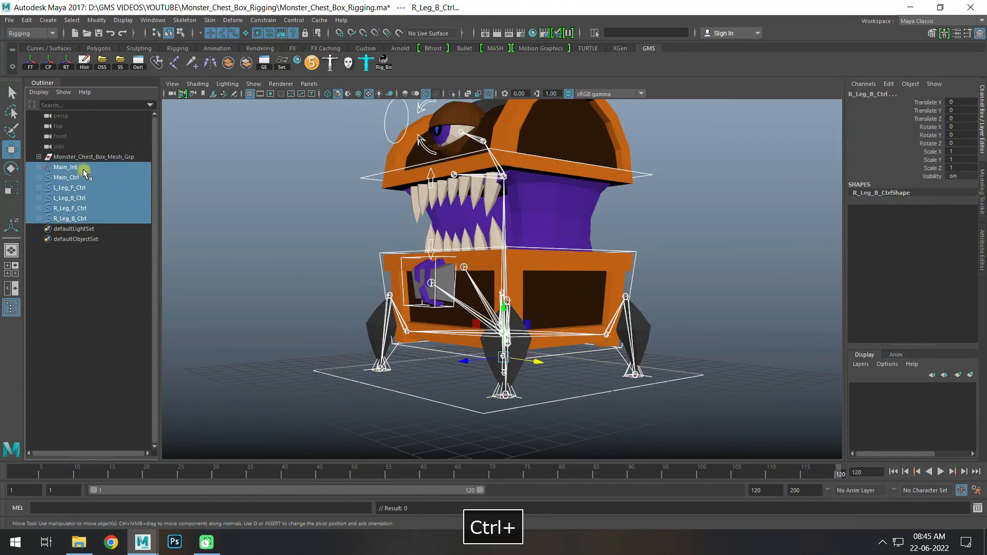
{"action": "left_click", "coordinate": [462, 406], "text": "ctrl"}
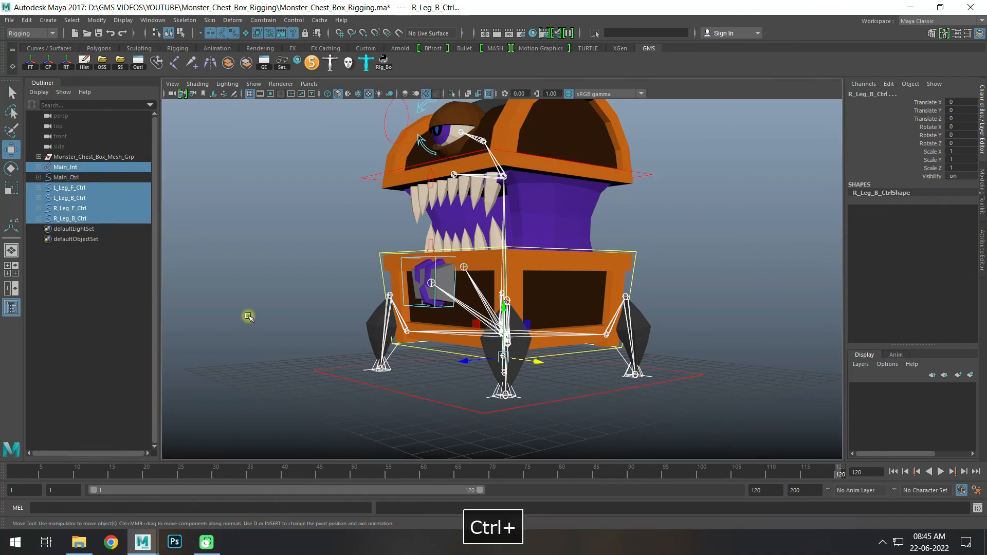
{"action": "key", "text": "ctrl+g"}
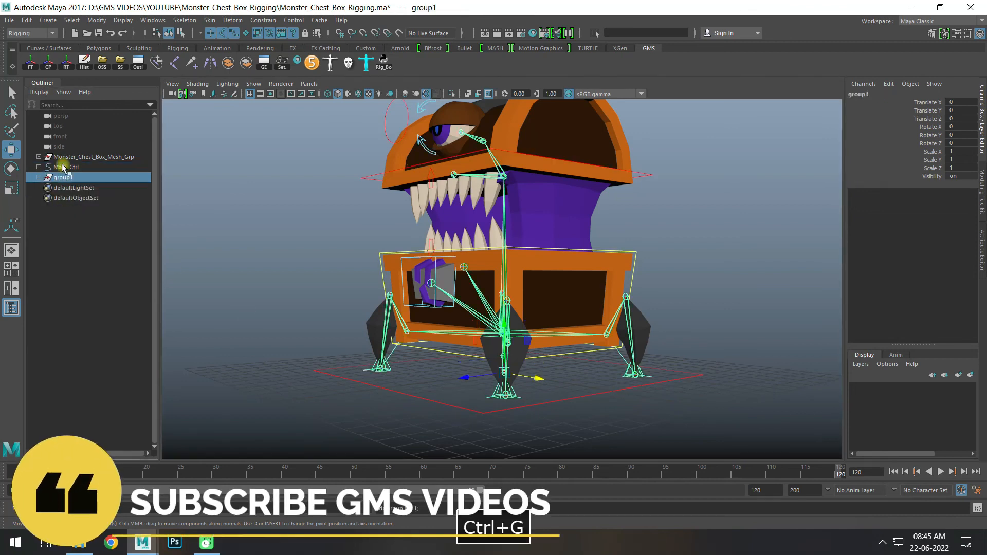
- Rename the new group Monster_Chest_Box_Rig_Grp, reusing the mesh group's name as the base
{"action": "double_click", "coordinate": [72, 157]}
{"action": "key", "text": "ctrl+c"}
{"action": "double_click", "coordinate": [63, 177]}
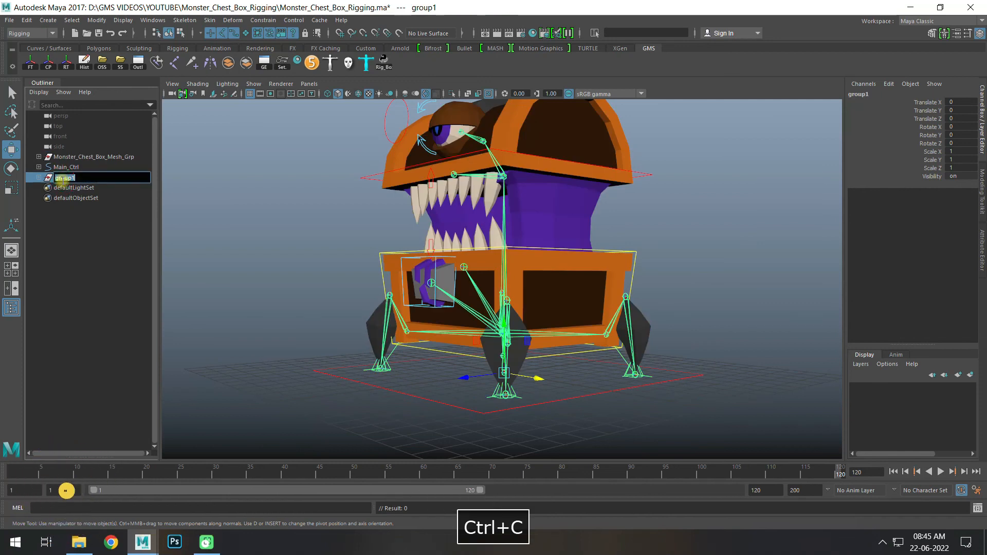
{"action": "key", "text": "BackSpace"}
{"action": "key", "text": "BackSpace"}
{"action": "key", "text": "BackSpace"}
{"action": "key", "text": "BackSpace"}
{"action": "key", "text": "BackSpace"}
{"action": "key", "text": "BackSpace"}
{"action": "key", "text": "BackSpace"}
{"action": "key", "text": "BackSpace"}
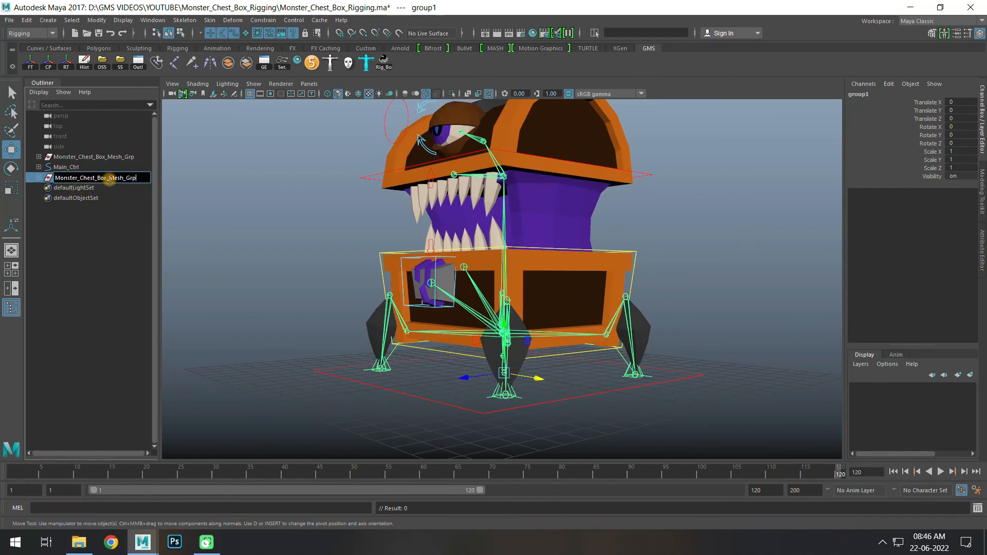
{"action": "type", "text": "Rig"}
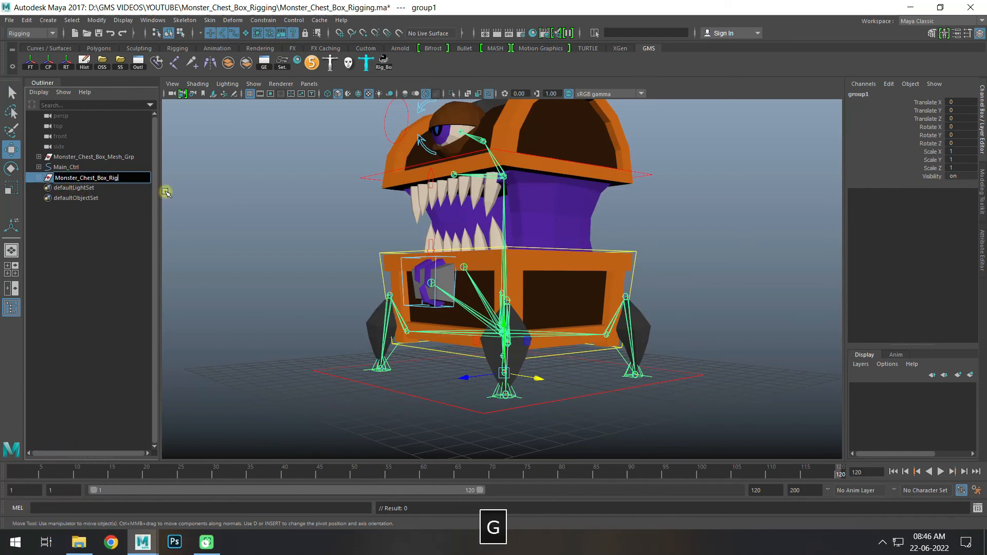
{"action": "type", "text": "_Grp"}
{"action": "key", "text": "Return"}
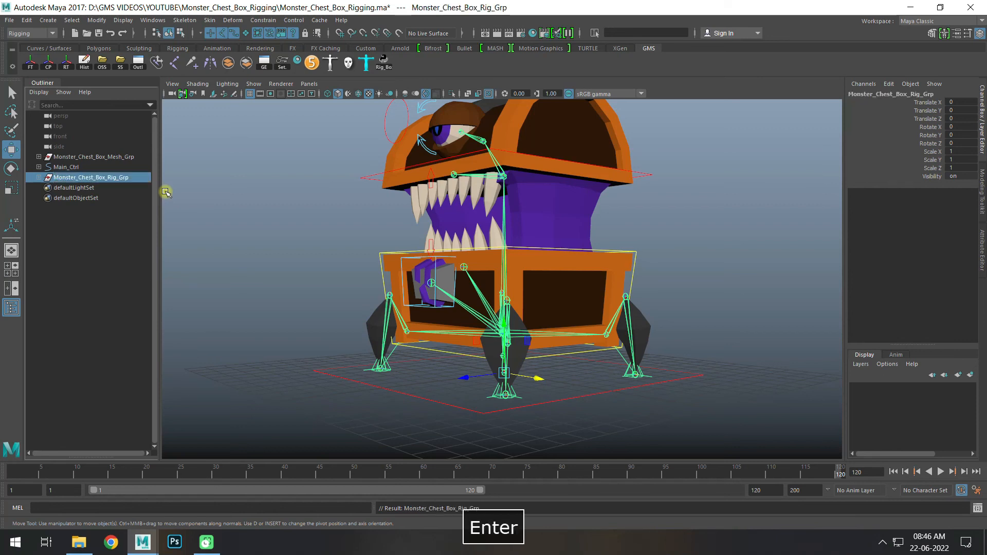
- Constrain Monster_Chest_Box_Rig_Grp to Main_Ctrl with a Parent constraint and a Scale constraint
{"action": "left_click", "coordinate": [414, 398]}
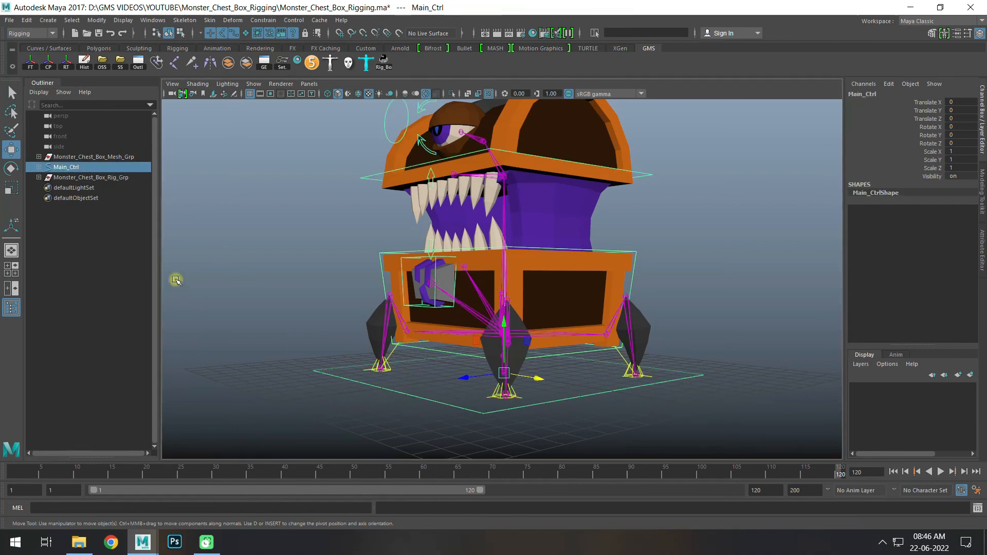
{"action": "left_click", "coordinate": [88, 177], "text": "ctrl"}
{"action": "left_click", "coordinate": [262, 19]}
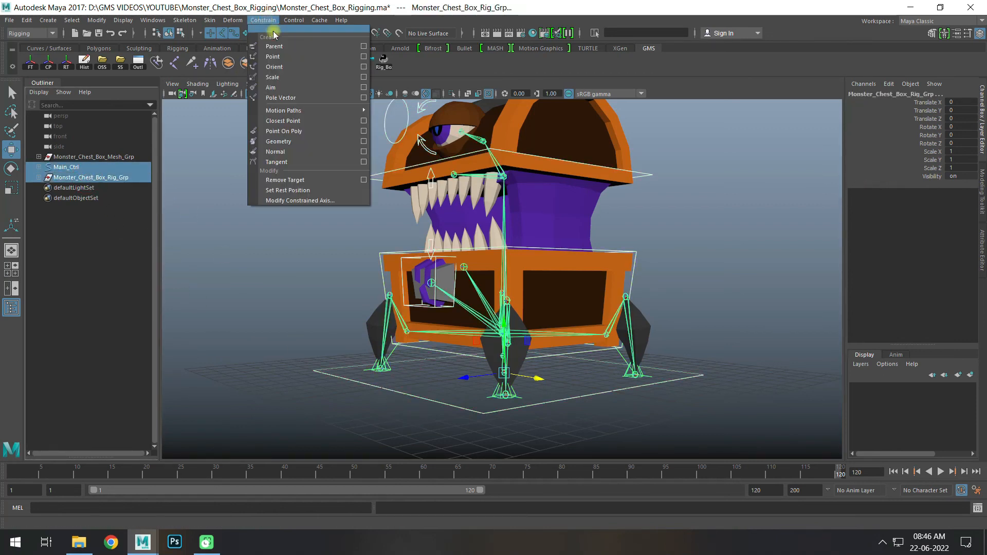
{"action": "left_click", "coordinate": [275, 47]}
{"action": "left_click", "coordinate": [263, 19]}
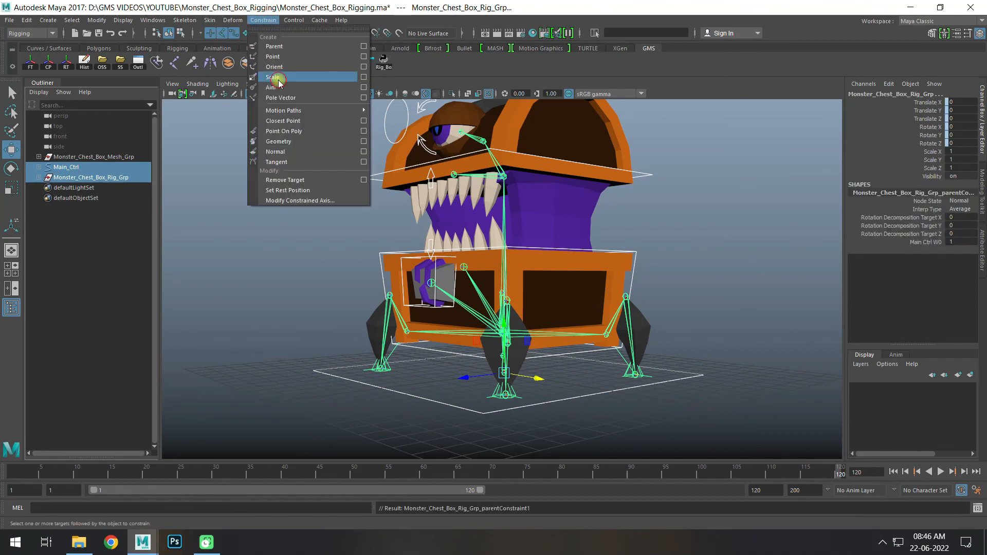
{"action": "left_click", "coordinate": [278, 77]}
- Test-move Main_Ctrl along X and test-rotate it, undoing each transform
{"action": "left_click", "coordinate": [562, 400]}
{"action": "key", "text": "w"}
{"action": "left_click_drag", "start_coordinate": [538, 378], "coordinate": [493, 371]}
{"action": "key", "text": "ctrl+z"}
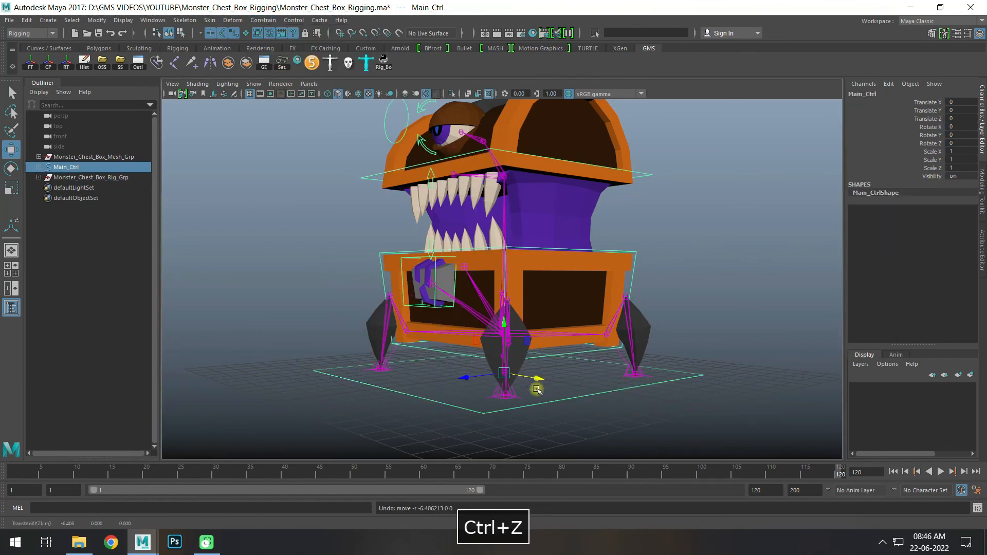
{"action": "key", "text": "e"}
{"action": "left_click_drag", "start_coordinate": [533, 345], "coordinate": [546, 412]}
{"action": "key", "text": "ctrl+z"}
- Test-scale Main_Ctrl uniformly to about 1.5 and undo the scaling
{"action": "key", "text": "r"}
{"action": "scroll", "coordinate": [518, 375], "scroll_direction": "down", "scroll_amount": 3}
{"action": "scroll", "coordinate": [547, 413], "scroll_direction": "up", "scroll_amount": 2}
{"action": "left_click_drag", "start_coordinate": [507, 354], "coordinate": [644, 356]}
{"action": "key", "text": "ctrl+z"}
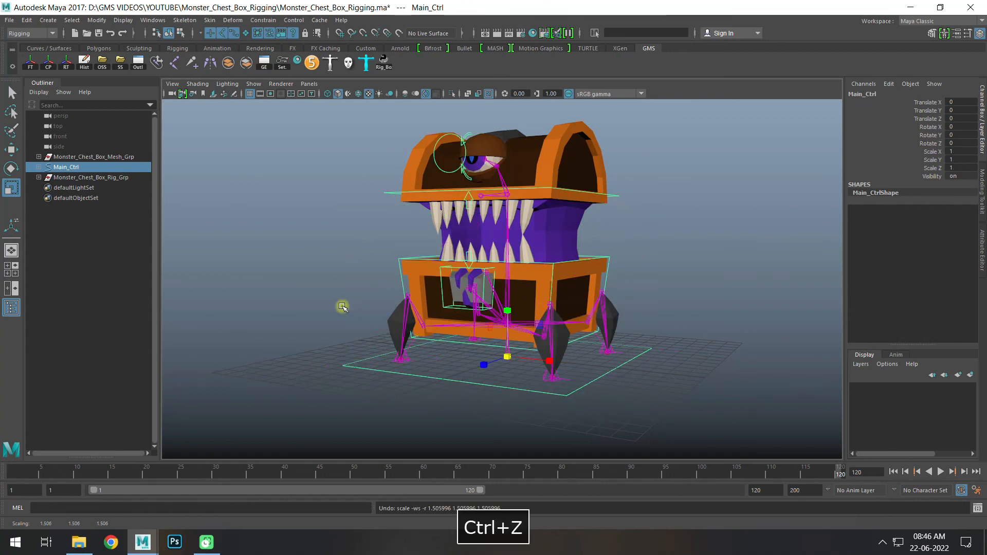
- Group Monster_Chest_Box_Mesh_Grp, Main_Ctrl and Monster_Chest_Box_Rig_Grp together under one top-level group
{"action": "left_click", "coordinate": [184, 179]}
{"action": "left_click", "coordinate": [87, 157]}
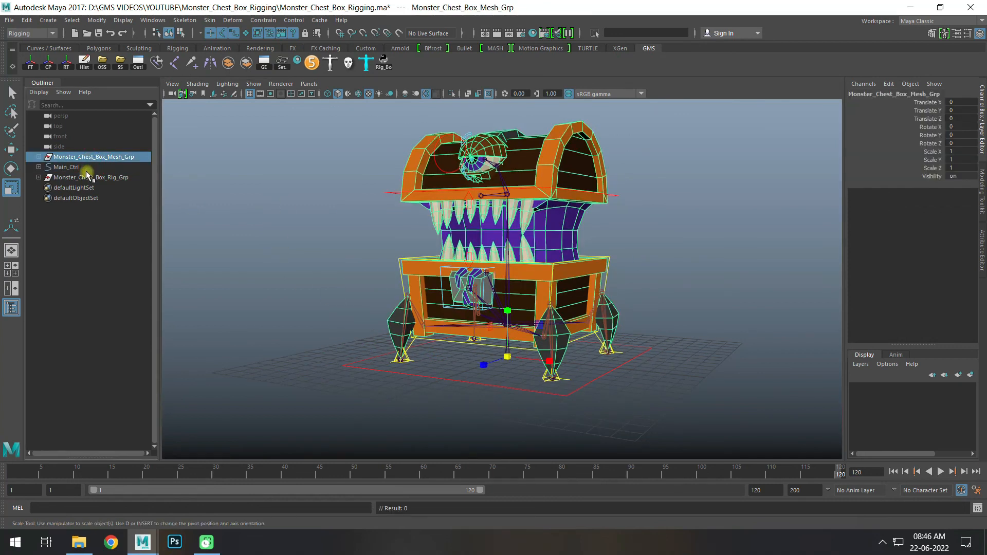
{"action": "left_click", "coordinate": [88, 177], "text": "shift"}
{"action": "key", "text": "ctrl+g"}
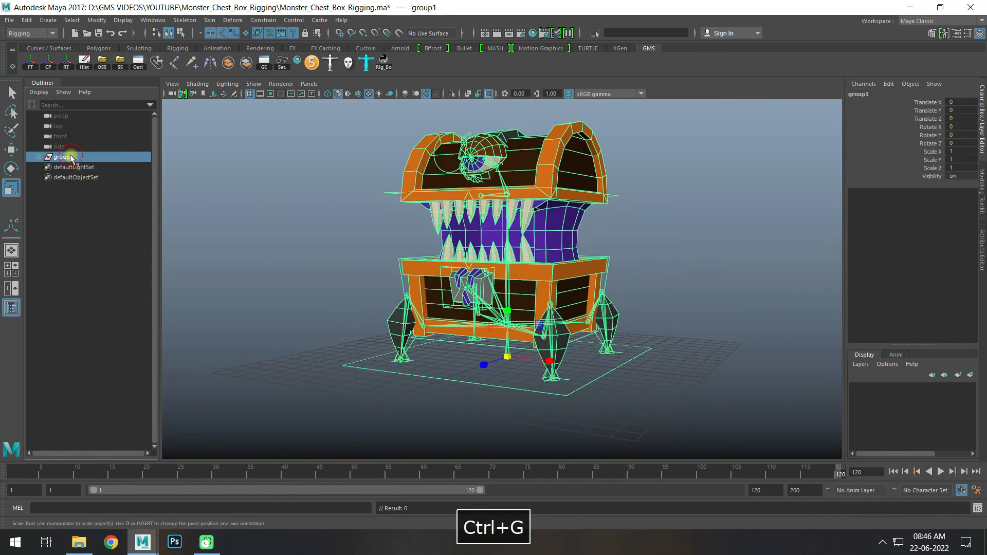
- Rename the new top-level group Monster_Chest_Box_Rigging, reusing the copied mesh group name as the base
{"action": "double_click", "coordinate": [71, 158]}
{"action": "key", "text": "ctrl+v"}
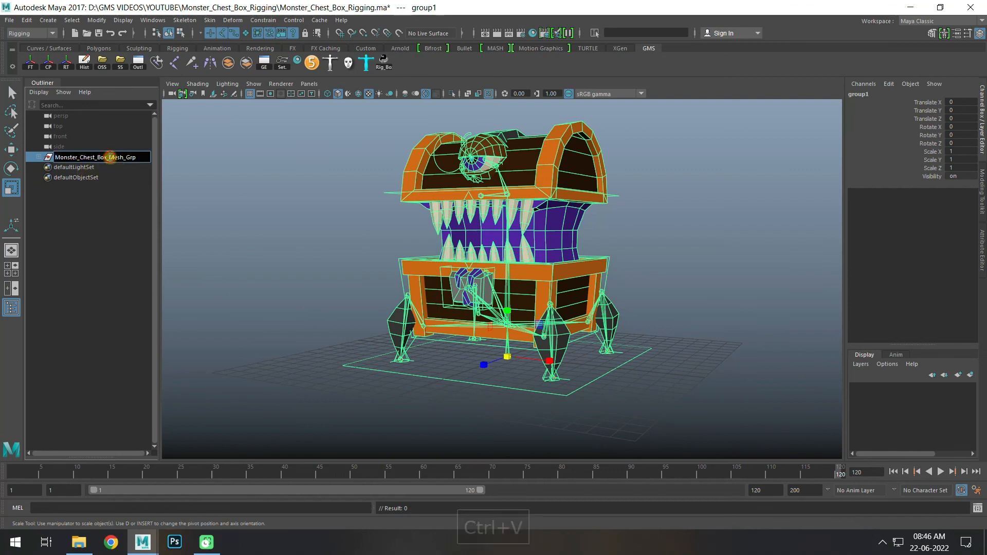
{"action": "key", "text": "BackSpace"}
{"action": "type", "text": "Riggi"}
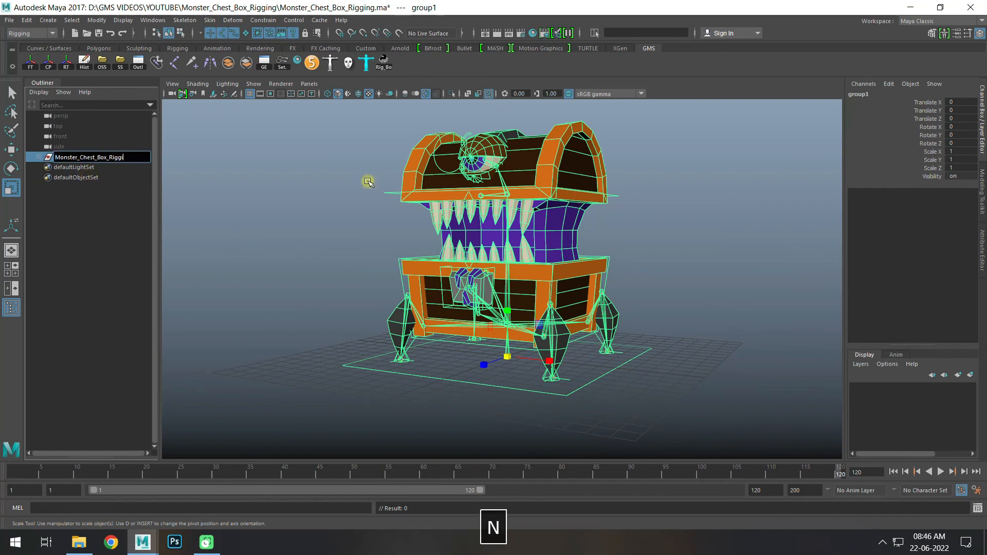
{"action": "type", "text": "ng"}
{"action": "key", "text": "Return"}
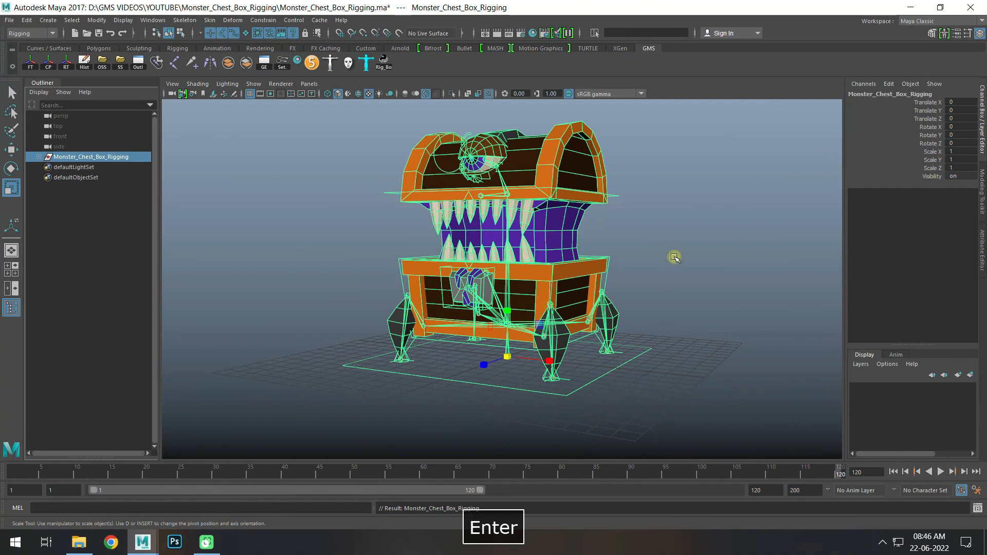
- Test-rotate Main_Ctrl about Z inside the new top group and undo the rotation
{"action": "left_click", "coordinate": [667, 260]}
{"action": "left_click_drag", "start_coordinate": [661, 264], "coordinate": [651, 289], "text": "alt"}
{"action": "key", "text": "w"}
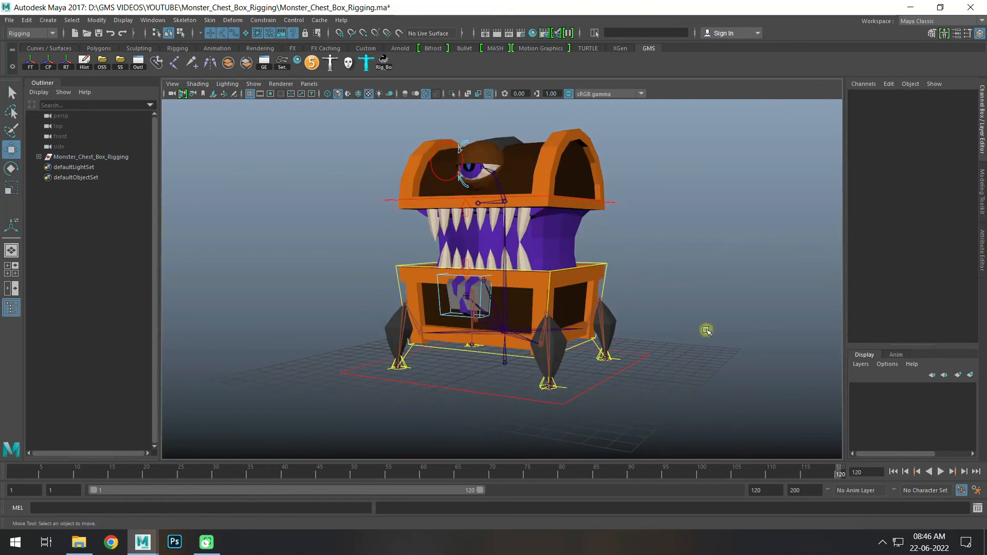
{"action": "left_click", "coordinate": [650, 366]}
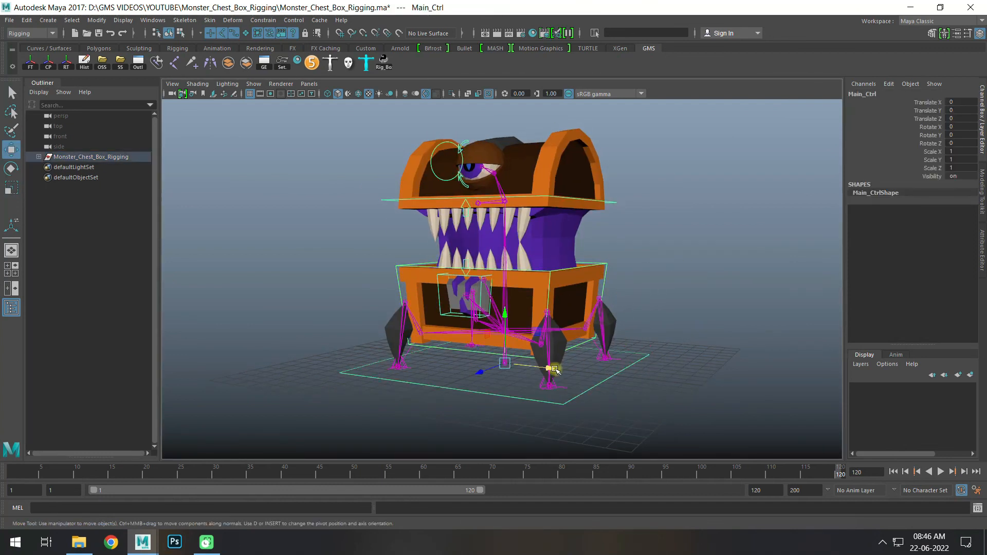
{"action": "key", "text": "e"}
{"action": "left_click_drag", "start_coordinate": [529, 331], "coordinate": [511, 323]}
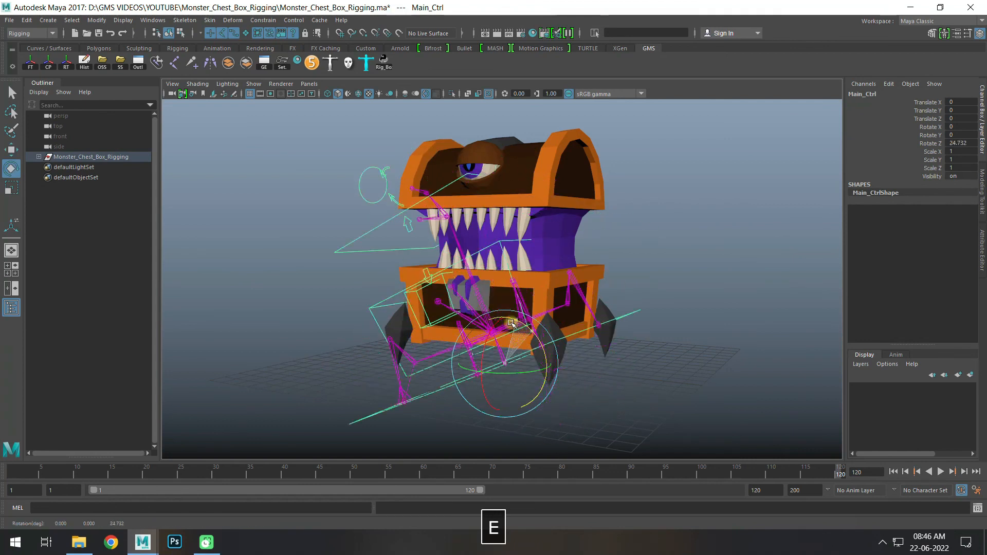
{"action": "key", "text": "ctrl+z"}
- Test-scale Main_Ctrl inside the new top group, uniformly to about 1.58, and undo all scaling
{"action": "key", "text": "r"}
{"action": "left_click_drag", "start_coordinate": [509, 364], "coordinate": [534, 374]}
{"action": "left_click_drag", "start_coordinate": [549, 376], "coordinate": [685, 273]}
{"action": "key", "text": "ctrl+z"}
{"action": "key", "text": "ctrl+z"}
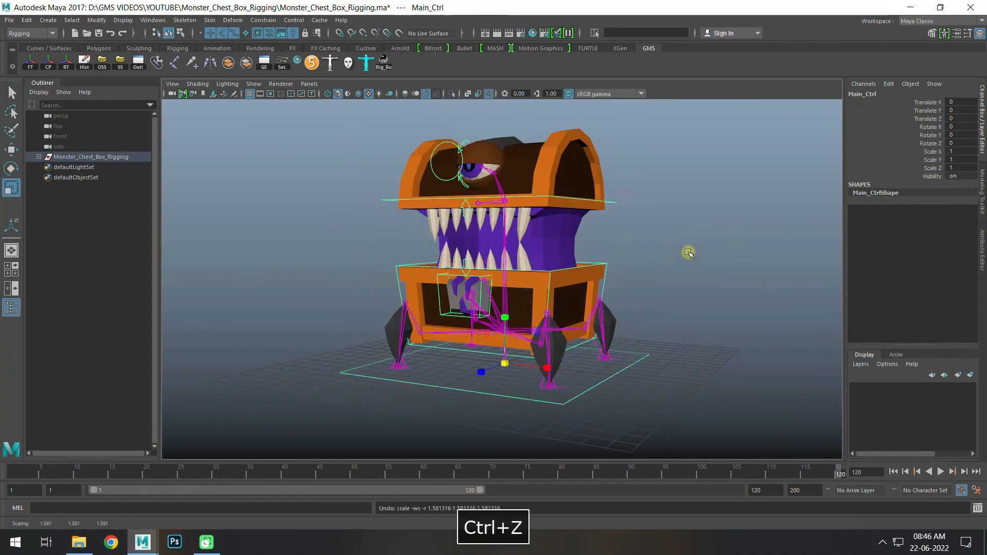